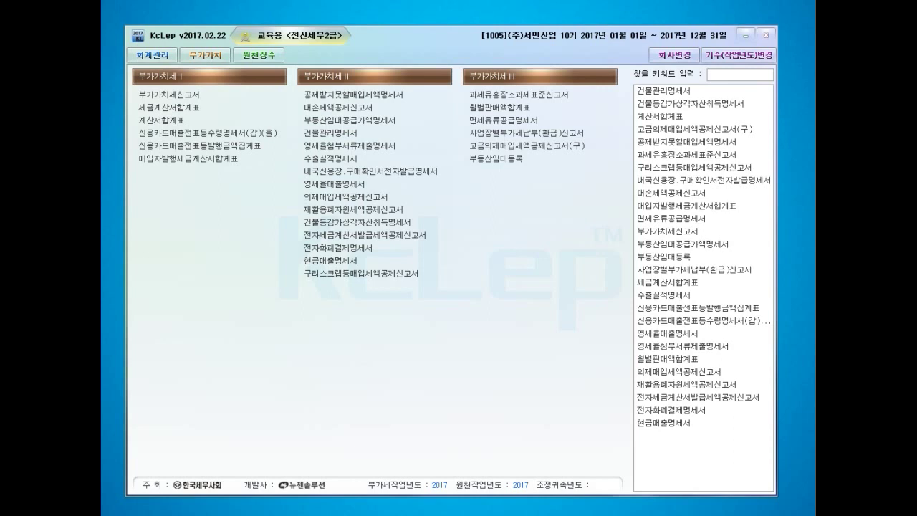
- Switch to 회계관리 and open 매입매출전표입력 under 전표입력
{"action": "left_click", "coordinate": [153, 55]}
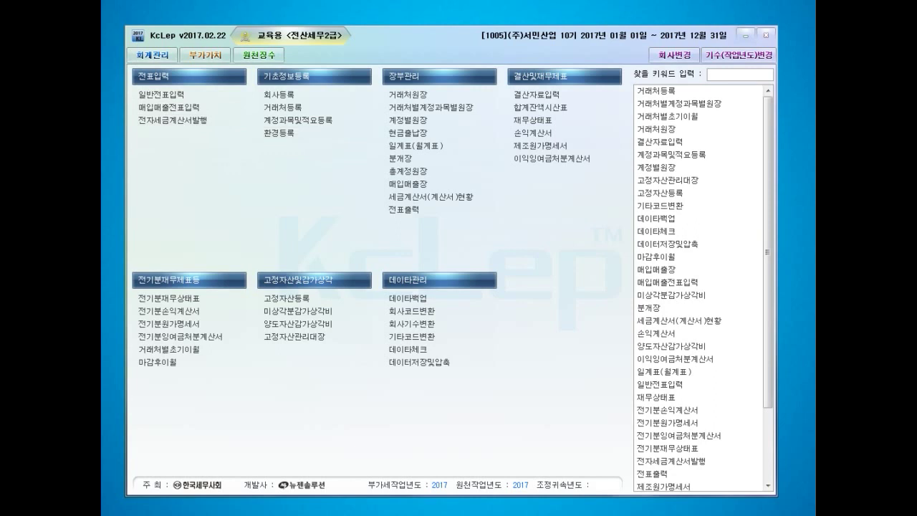
{"action": "left_click", "coordinate": [169, 108]}
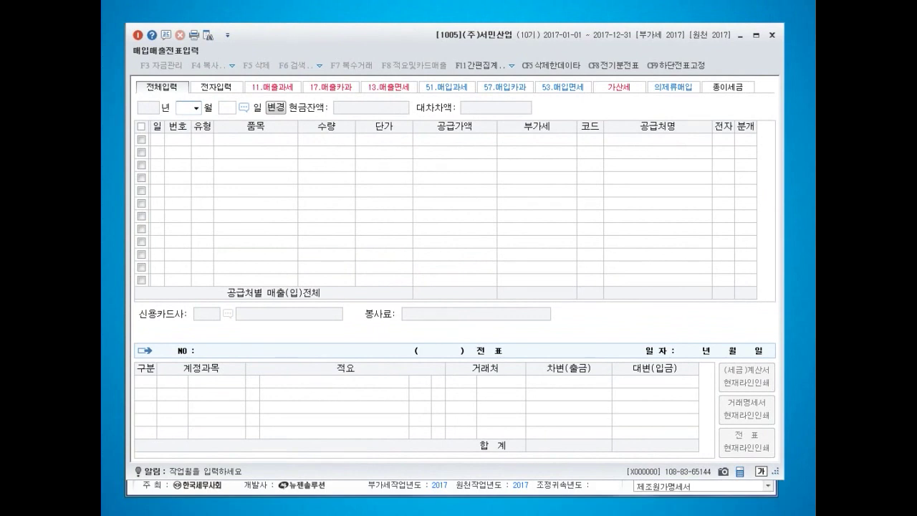
- Start a deemed-purchase line dated 2017-05-01 with type 53 (면세) and item 쌀
{"action": "left_click", "coordinate": [673, 86]}
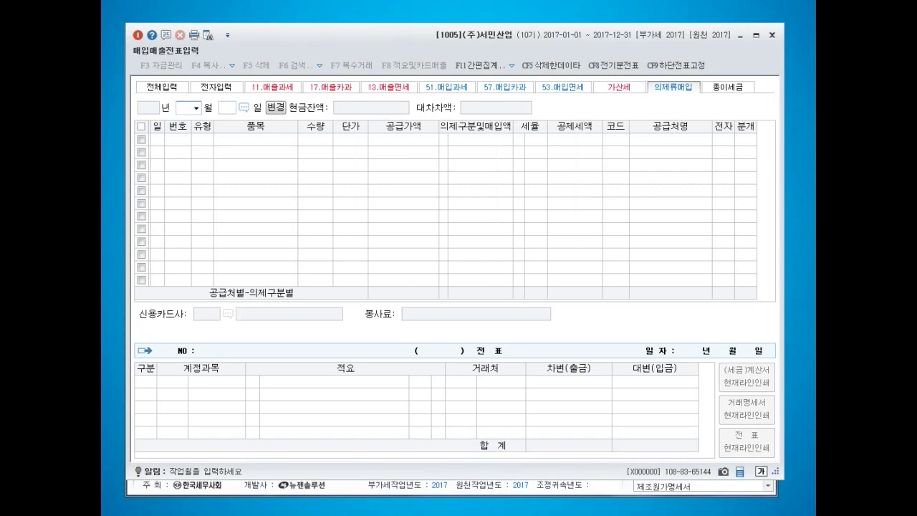
{"action": "type", "text": "5"}
{"action": "key", "text": "Return"}
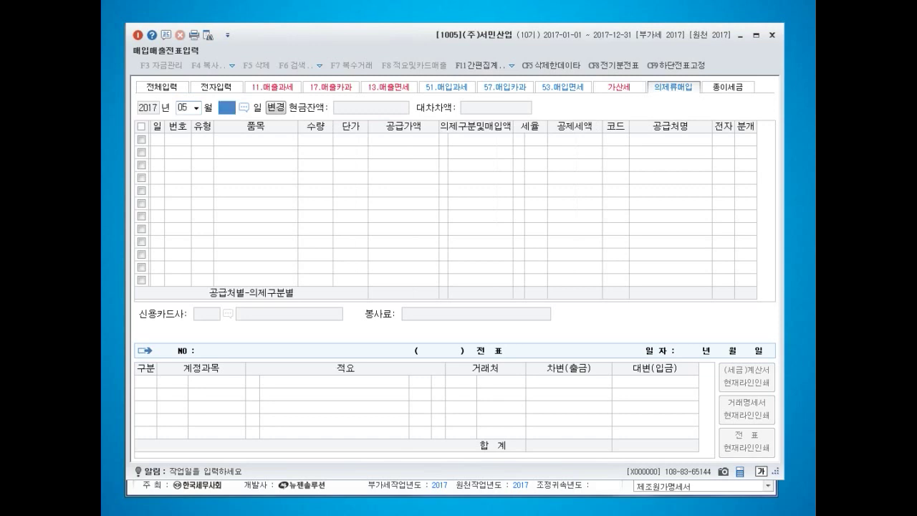
{"action": "type", "text": "1"}
{"action": "key", "text": "Return"}
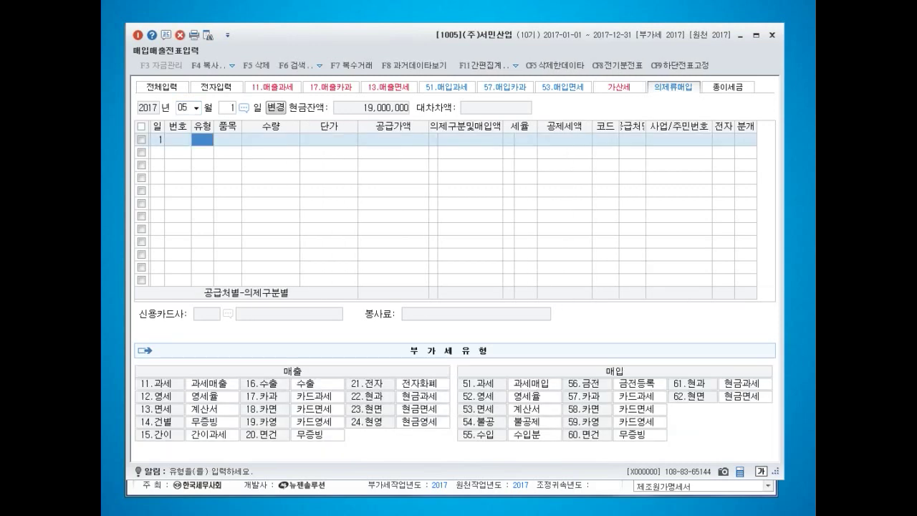
{"action": "type", "text": "53"}
{"action": "key", "text": "Return"}
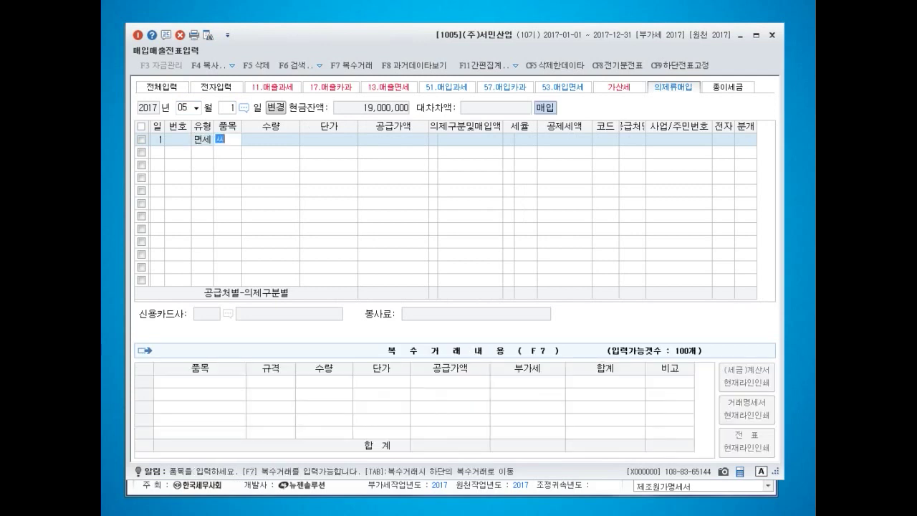
{"action": "type", "text": "쌀"}
{"action": "key", "text": "Return"}
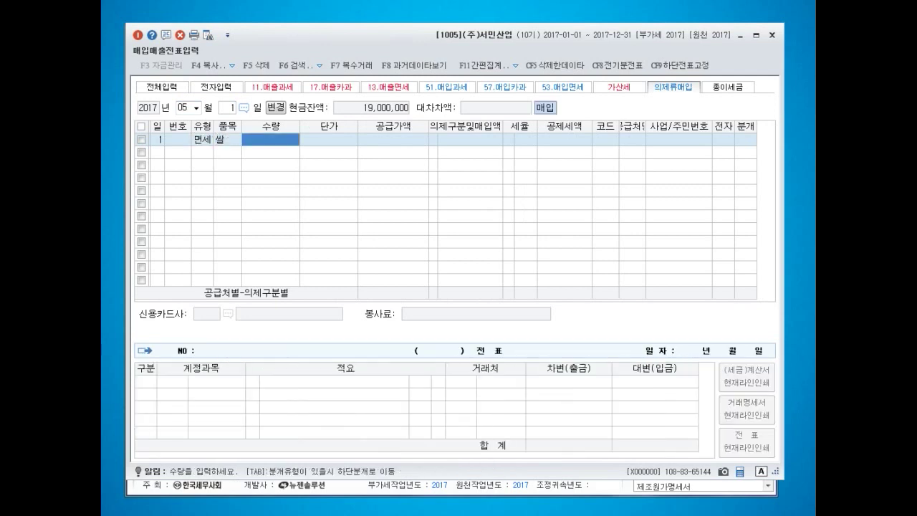
- Enter 500 at 2,080 (1,040,000), 의제구분 1 and 4/104 rate for a 40,000 credit
{"action": "type", "text": "500"}
{"action": "key", "text": "Return"}
{"action": "type", "text": "2,08"}
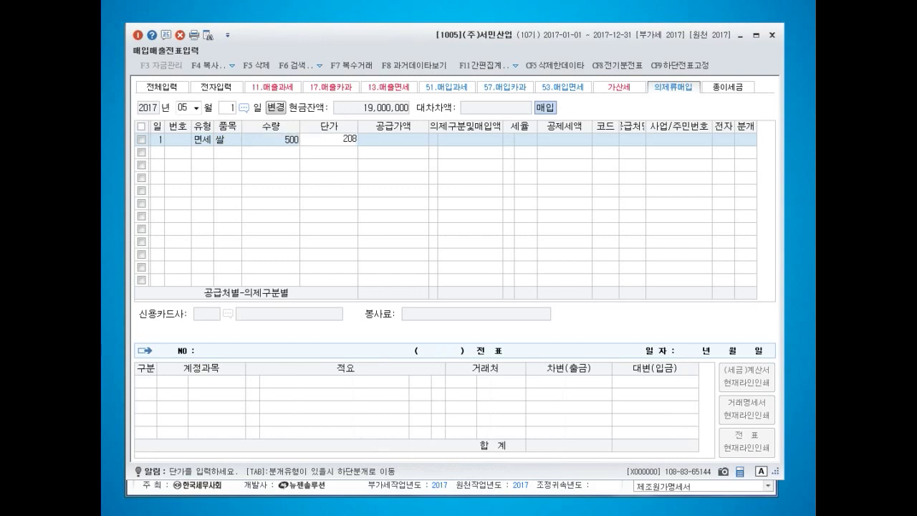
{"action": "type", "text": "0"}
{"action": "key", "text": "Return"}
{"action": "key", "text": "Return"}
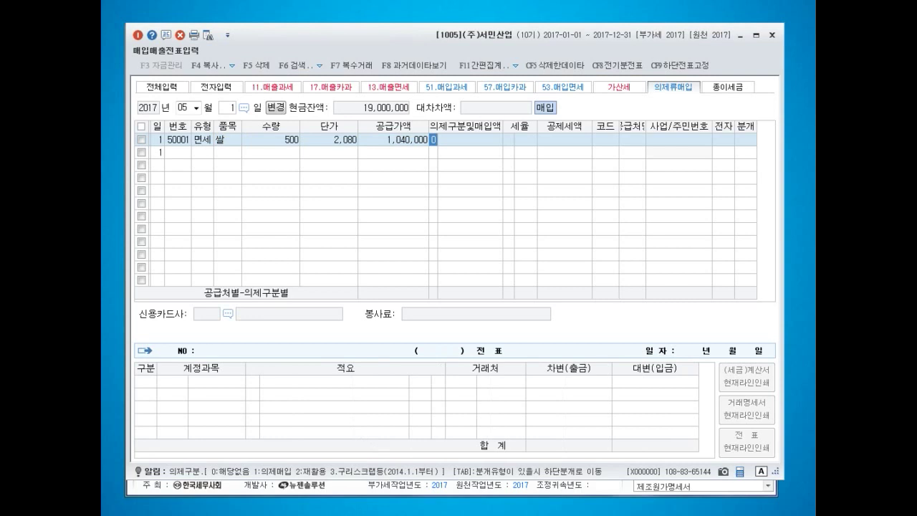
{"action": "type", "text": "1"}
{"action": "key", "text": "Return"}
{"action": "key", "text": "Return"}
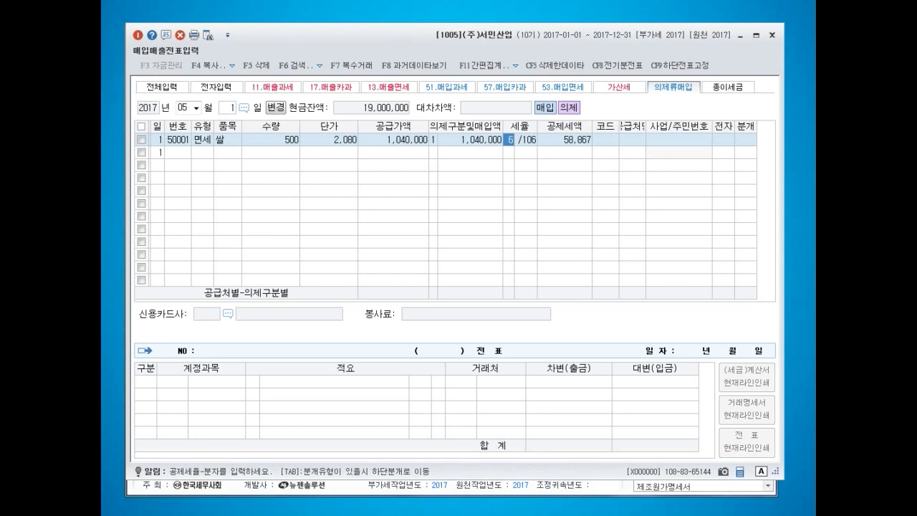
{"action": "type", "text": "4"}
{"action": "key", "text": "Return"}
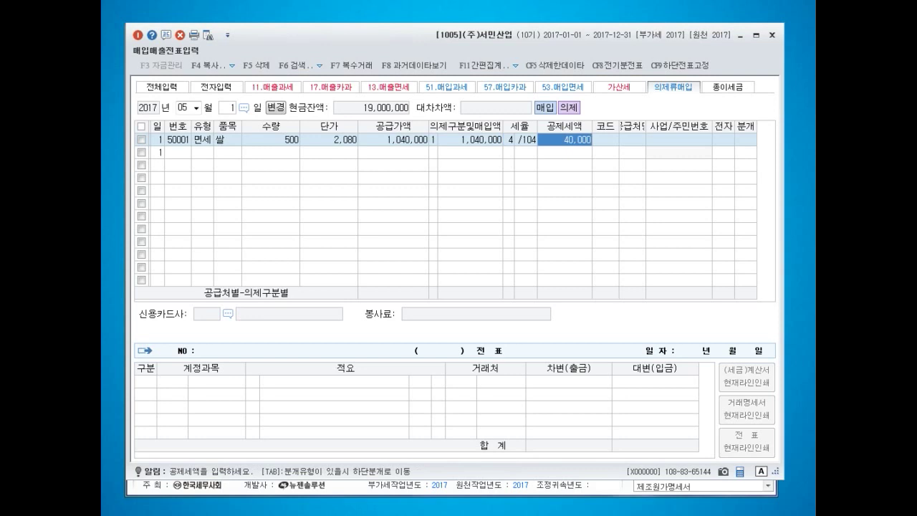
{"action": "key", "text": "Left"}
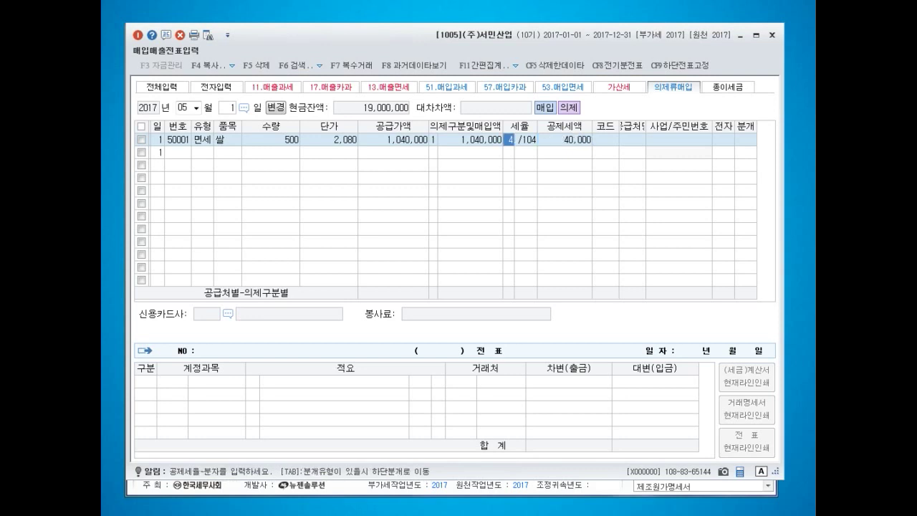
{"action": "key", "text": "Return"}
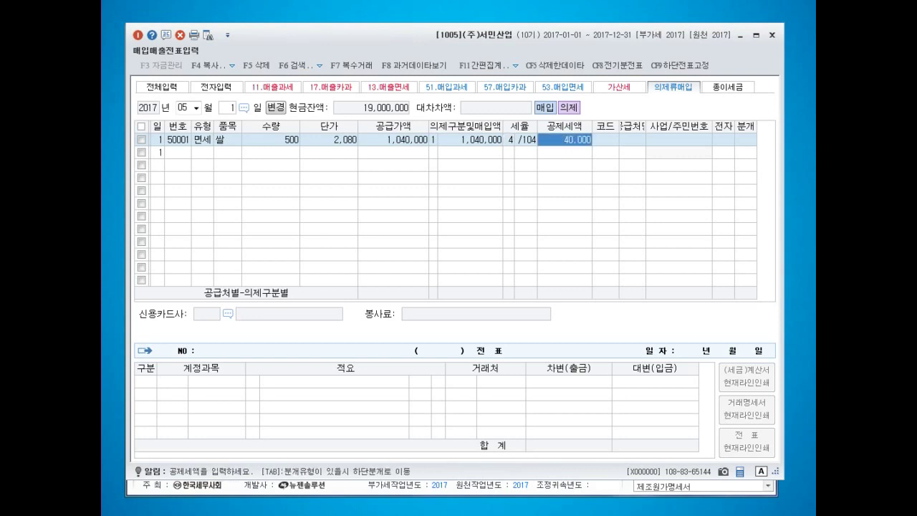
{"action": "key", "text": "Return"}
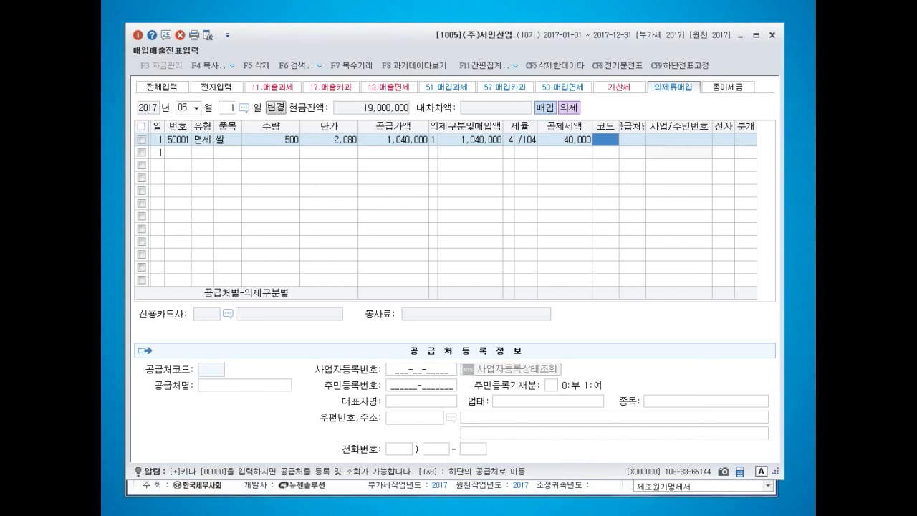
- Register supplier (주)경남상회 as code 00104, type 동시, with its business registration number
{"action": "type", "text": "경"}
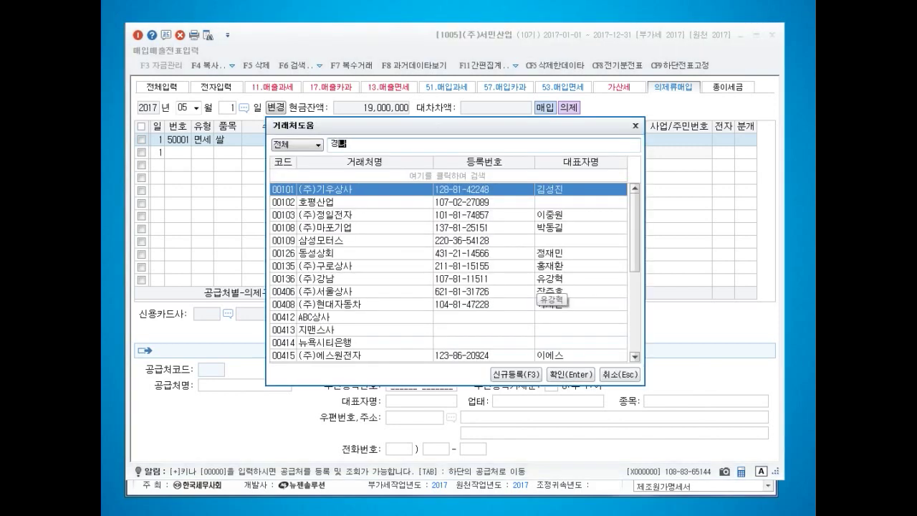
{"action": "key", "text": "BackSpace"}
{"action": "key", "text": "BackSpace"}
{"action": "key", "text": "BackSpace"}
{"action": "key", "text": "BackSpace"}
{"action": "type", "text": "(주)경ㄴ"}
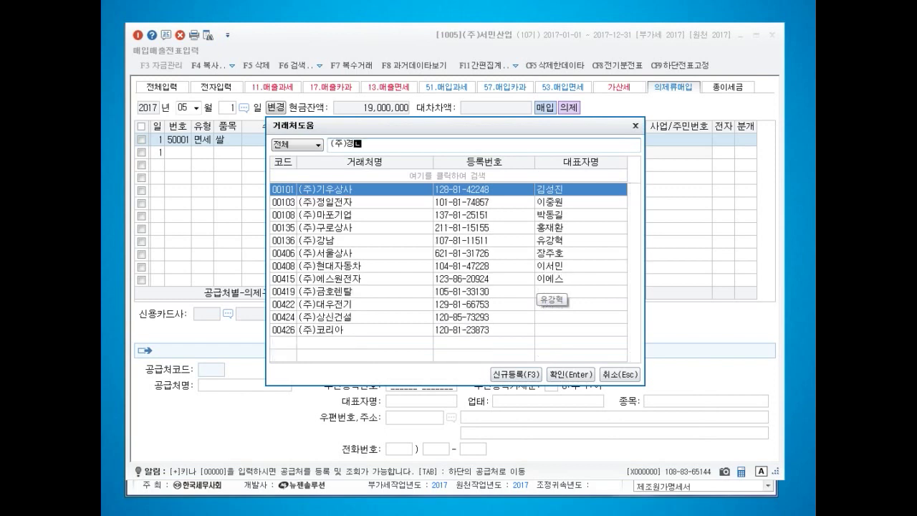
{"action": "type", "text": "남상회"}
{"action": "key", "text": "Return"}
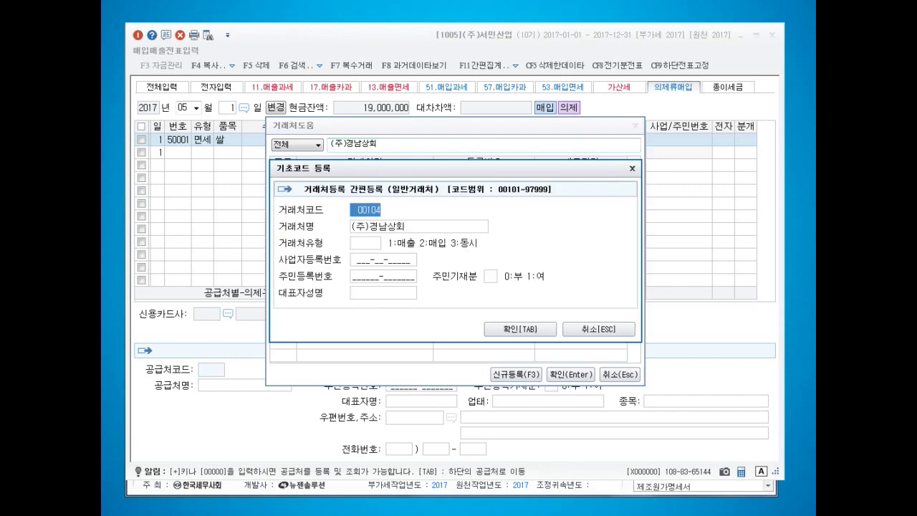
{"action": "key", "text": "Return"}
{"action": "key", "text": "Return"}
{"action": "type", "text": "3"}
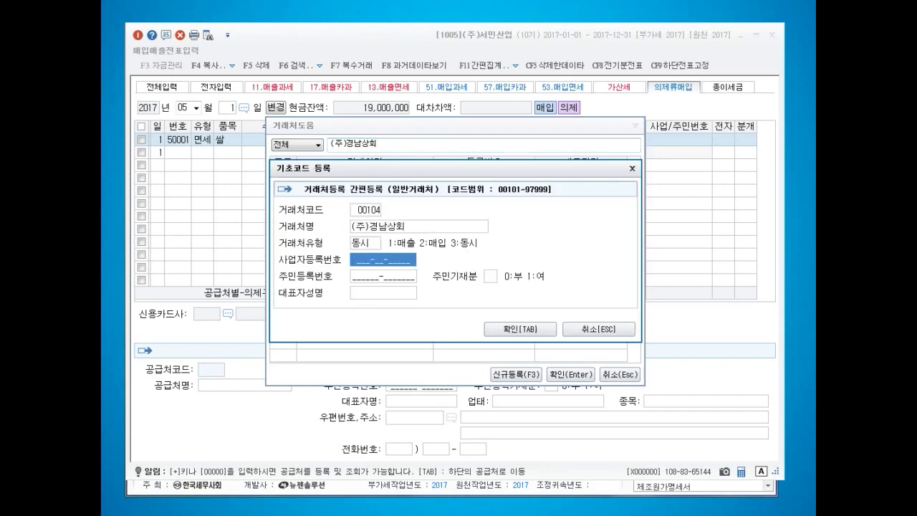
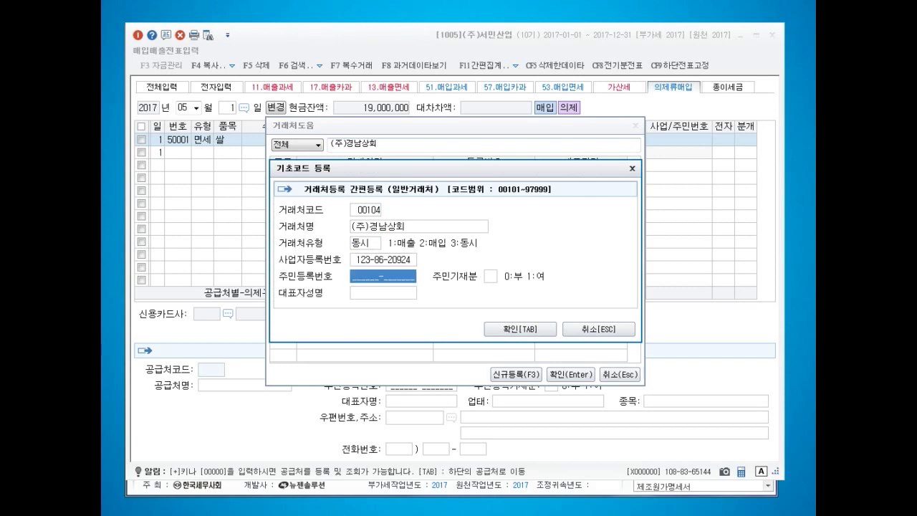
{"action": "key", "text": "Return"}
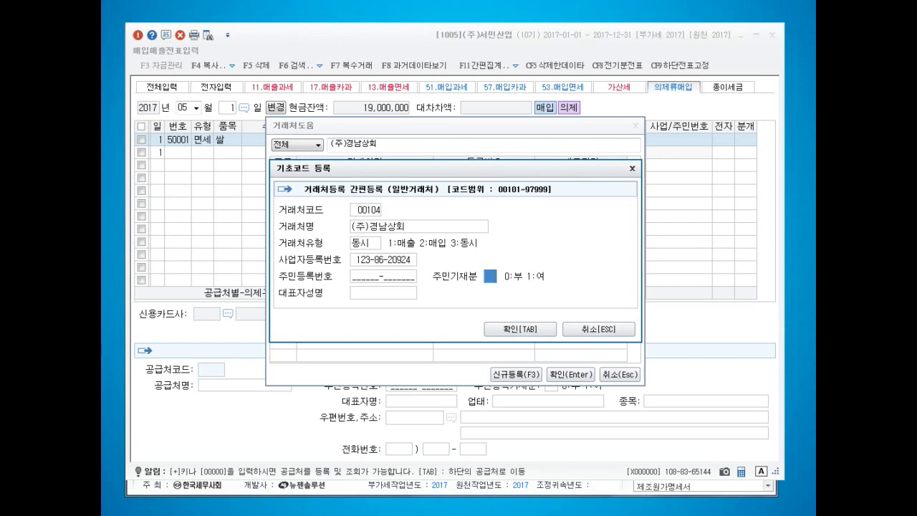
- Mark the 쌀 invoice electronic, journalise it as cash to 0153 원재료, and close the entry screen
{"action": "key", "text": "Tab"}
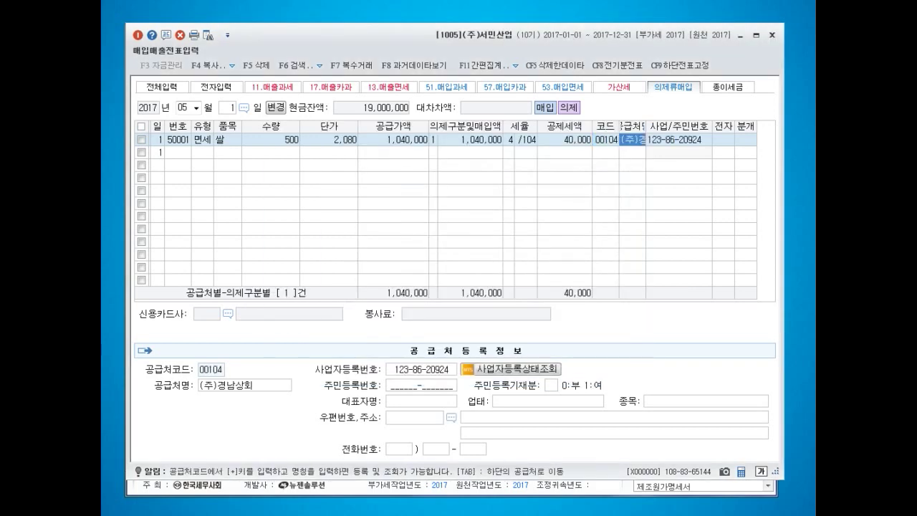
{"action": "key", "text": "Return"}
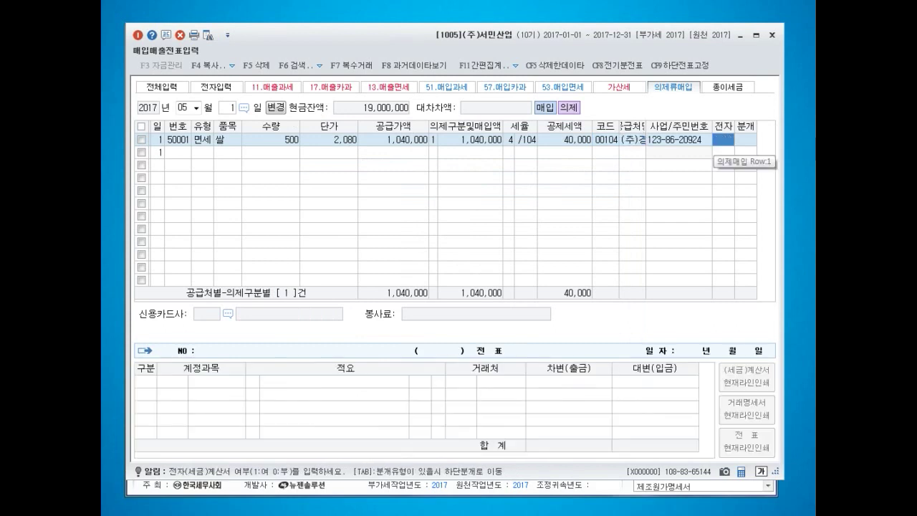
{"action": "type", "text": "1"}
{"action": "key", "text": "Return"}
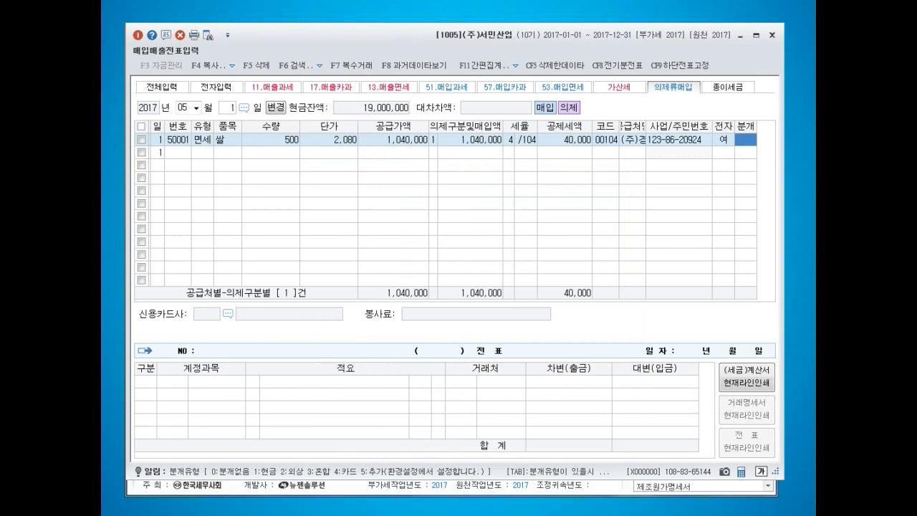
{"action": "type", "text": "1"}
{"action": "key", "text": "Return"}
{"action": "type", "text": "153"}
{"action": "key", "text": "Return"}
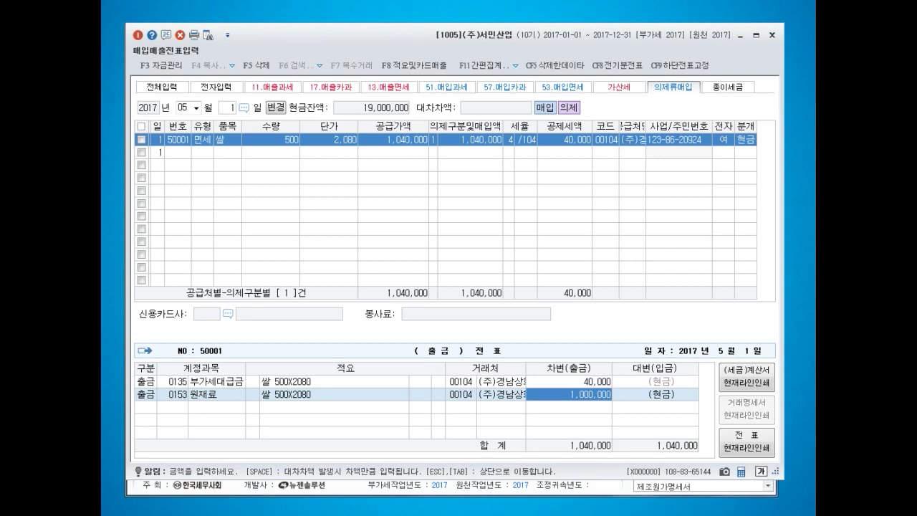
{"action": "left_click", "coordinate": [772, 34]}
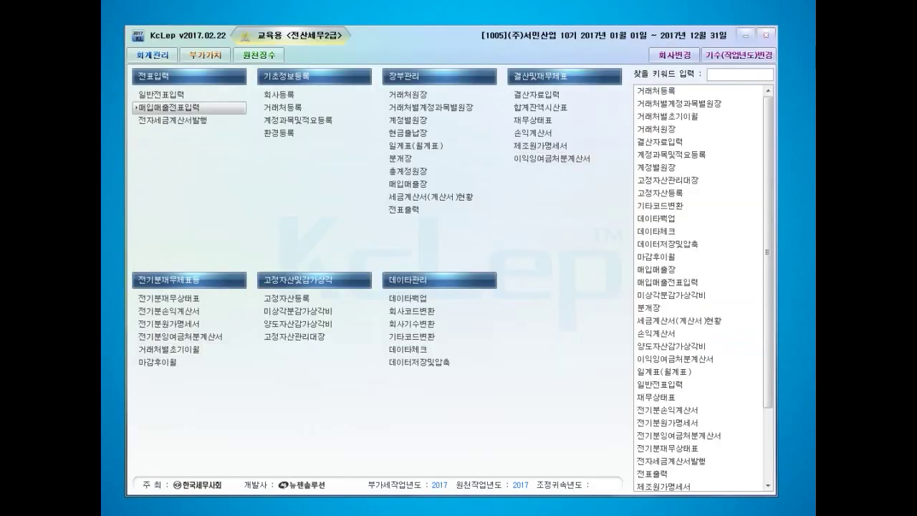
- Open 의제매입세액공제신고서 for months 04–06 and review the 쌀 row: 1,040,000 purchase, 40,000 credit
{"action": "left_click", "coordinate": [201, 54]}
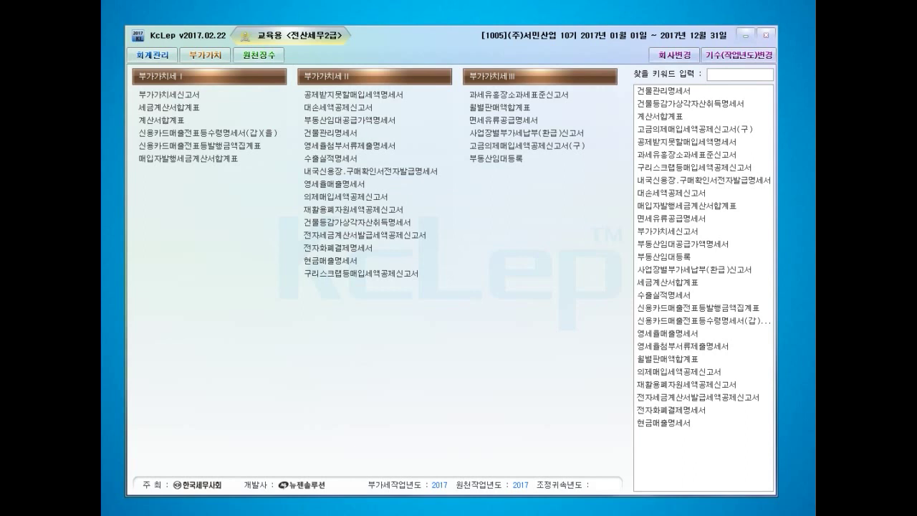
{"action": "left_click_drag", "start_coordinate": [910, 175], "coordinate": [275, 42]}
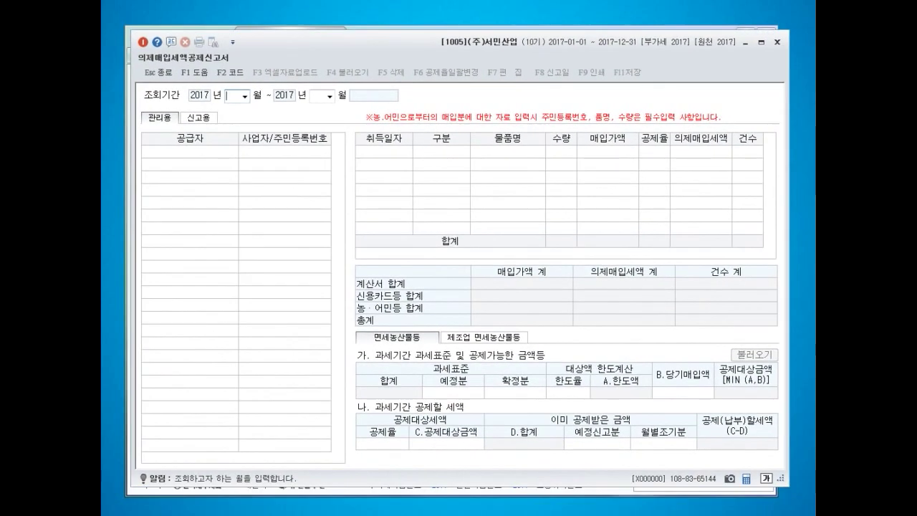
{"action": "type", "text": "4"}
{"action": "key", "text": "Return"}
{"action": "type", "text": "6"}
{"action": "key", "text": "Return"}
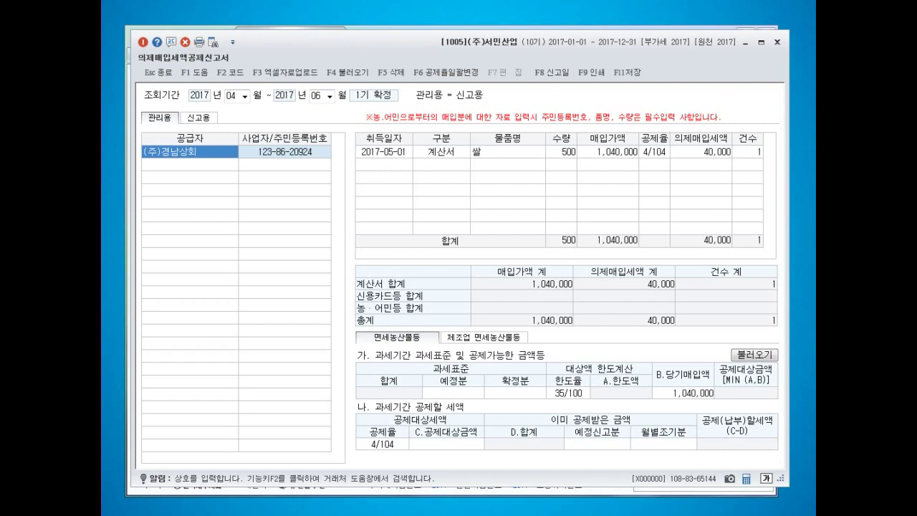
{"action": "left_click", "coordinate": [384, 152]}
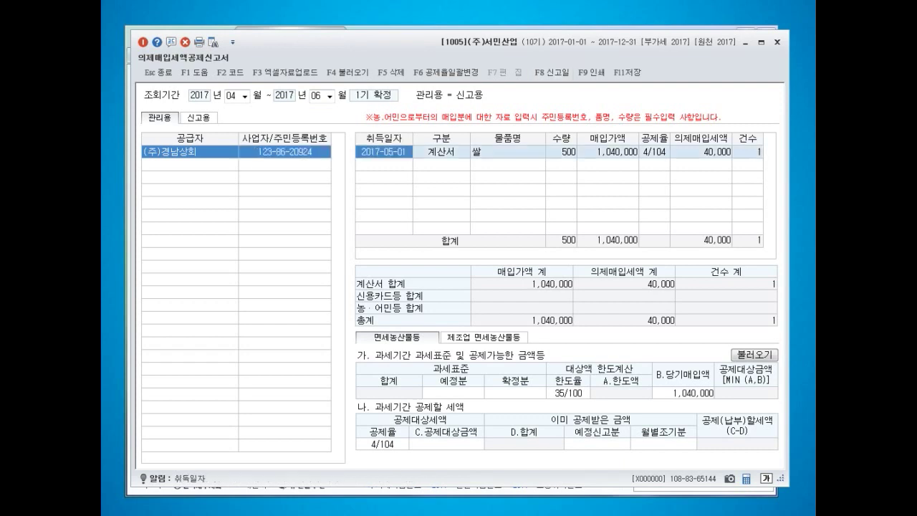
{"action": "left_click", "coordinate": [561, 152]}
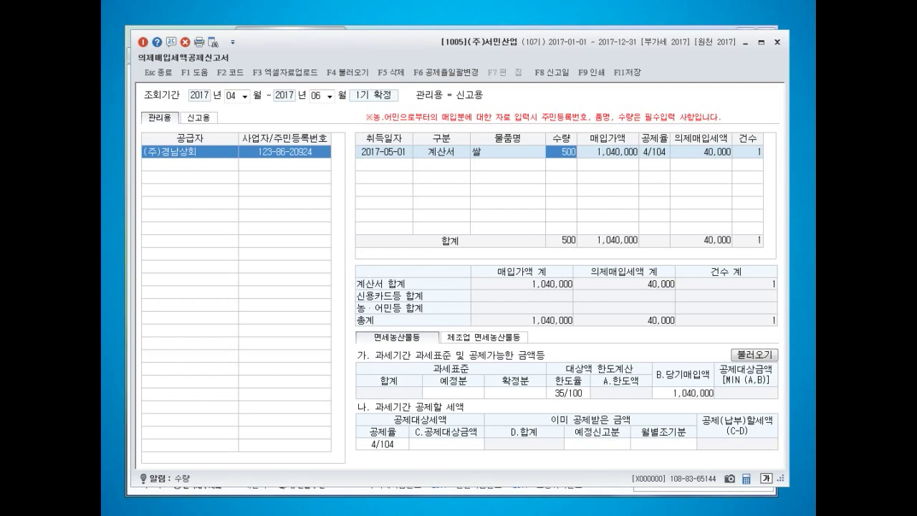
- Enter tax base 3,000,000 (예정분) and 5,000,000 (확정분), totalling 8,000,000 with a 2,800,000 limit
{"action": "left_click", "coordinate": [453, 393]}
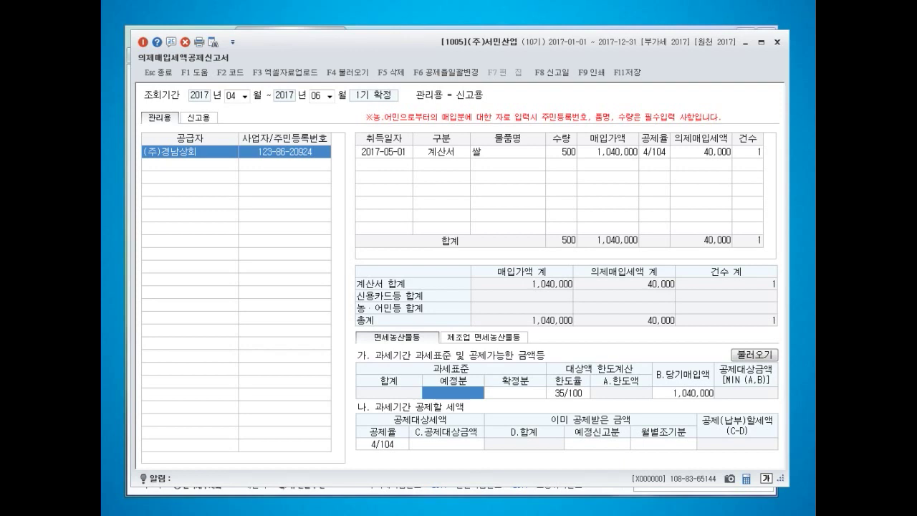
{"action": "type", "text": "3000000"}
{"action": "key", "text": "Return"}
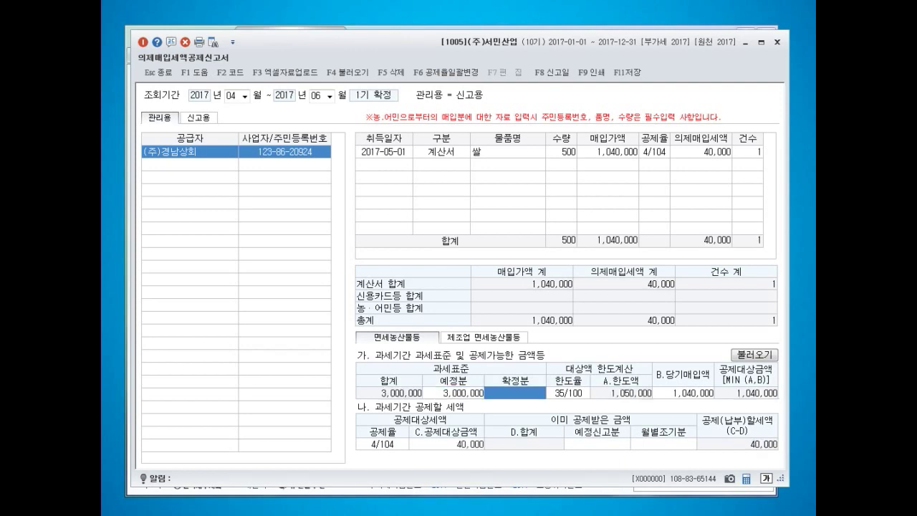
{"action": "type", "text": "5000000"}
{"action": "key", "text": "Return"}
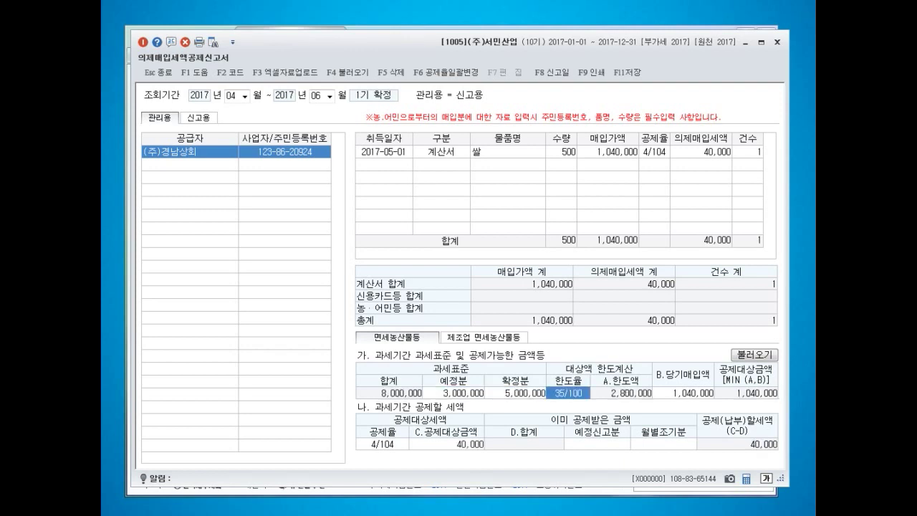
{"action": "left_click", "coordinate": [515, 394]}
{"action": "key", "text": "Return"}
{"action": "key", "text": "Return"}
{"action": "key", "text": "shift+Tab"}
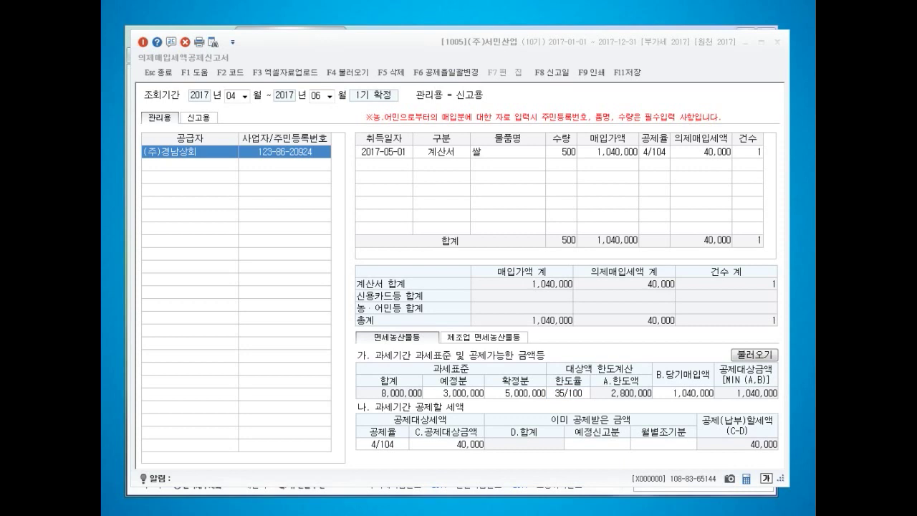
{"action": "mouse_move", "coordinate": [656, 408]}
{"action": "left_mouse_down"}
{"action": "mouse_move", "coordinate": [594, 386]}
{"action": "mouse_move", "coordinate": [660, 358]}
{"action": "mouse_move", "coordinate": [646, 407]}
{"action": "mouse_move", "coordinate": [718, 405]}
{"action": "mouse_move", "coordinate": [650, 371]}
{"action": "mouse_move", "coordinate": [648, 340]}
{"action": "mouse_move", "coordinate": [653, 368]}
{"action": "left_mouse_up"}
{"action": "mouse_move", "coordinate": [786, 404]}
{"action": "left_mouse_down"}
{"action": "mouse_move", "coordinate": [766, 358]}
{"action": "mouse_move", "coordinate": [778, 395]}
{"action": "left_mouse_up"}
{"action": "mouse_move", "coordinate": [418, 456]}
{"action": "left_mouse_down"}
{"action": "mouse_move", "coordinate": [359, 433]}
{"action": "mouse_move", "coordinate": [398, 416]}
{"action": "left_mouse_up"}
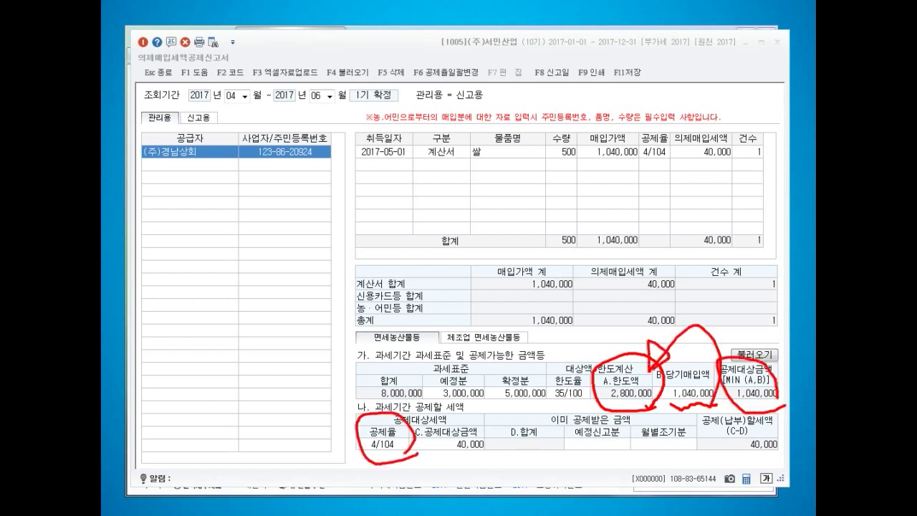
{"action": "mouse_move", "coordinate": [493, 465]}
{"action": "left_mouse_down"}
{"action": "mouse_move", "coordinate": [442, 425]}
{"action": "mouse_move", "coordinate": [510, 459]}
{"action": "mouse_move", "coordinate": [467, 463]}
{"action": "mouse_move", "coordinate": [513, 444]}
{"action": "mouse_move", "coordinate": [494, 455]}
{"action": "left_mouse_up"}
{"action": "mouse_move", "coordinate": [528, 402]}
{"action": "left_mouse_down"}
{"action": "mouse_move", "coordinate": [556, 431]}
{"action": "mouse_move", "coordinate": [511, 445]}
{"action": "mouse_move", "coordinate": [520, 406]}
{"action": "left_mouse_up"}
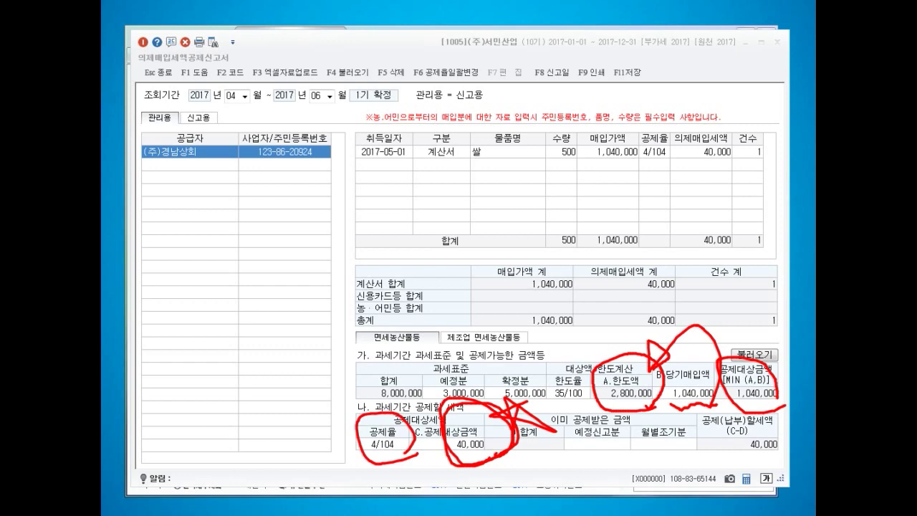
{"action": "key", "text": "Escape"}
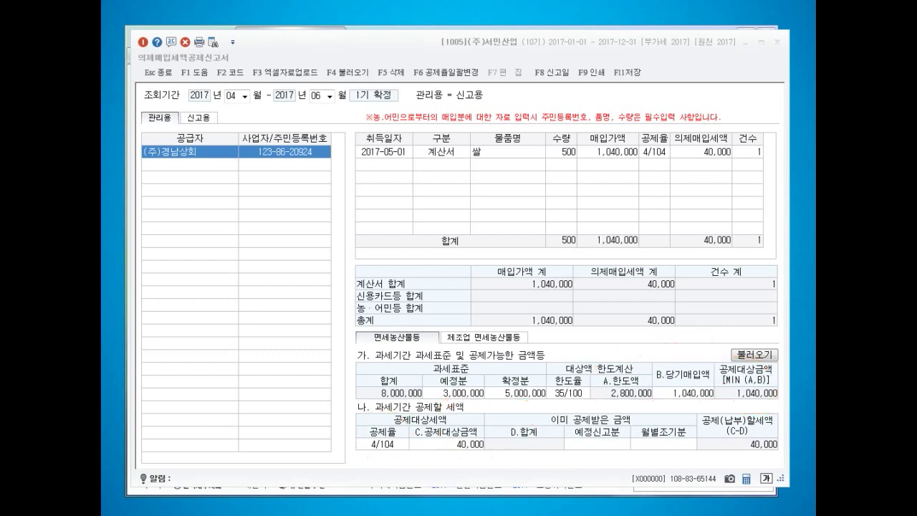
- Save the April–June deemed purchase credit form with F11 and confirm 예
{"action": "left_click", "coordinate": [626, 73]}
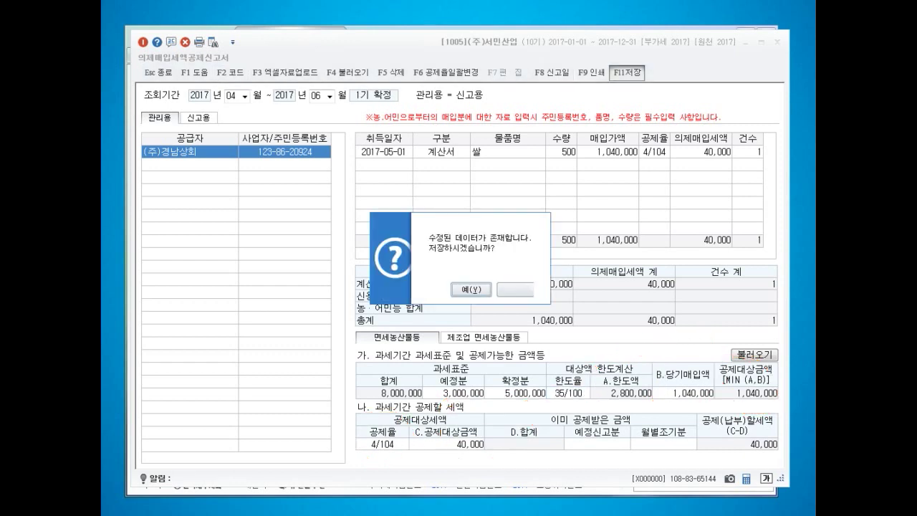
{"action": "key", "text": "Return"}
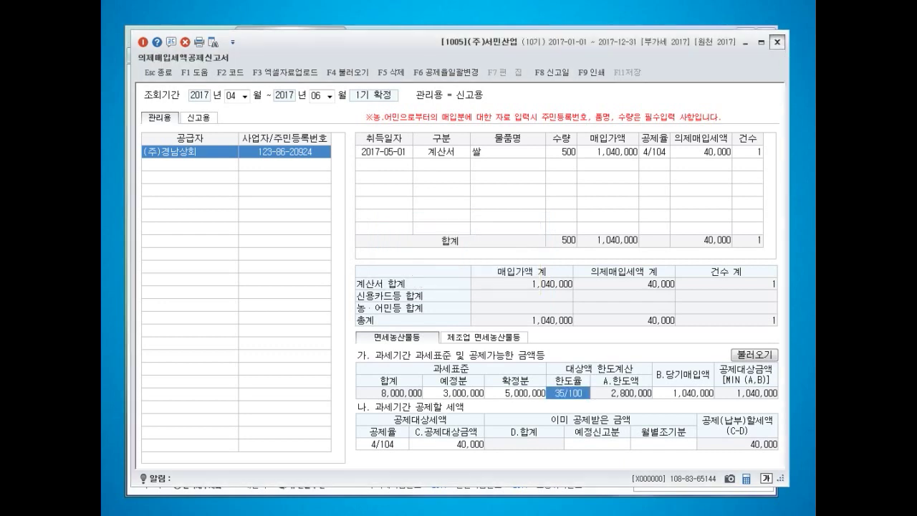
- Open the regular (1.정기신고) April–June 부가가치세신고서 with saved data loaded
{"action": "left_click", "coordinate": [776, 43]}
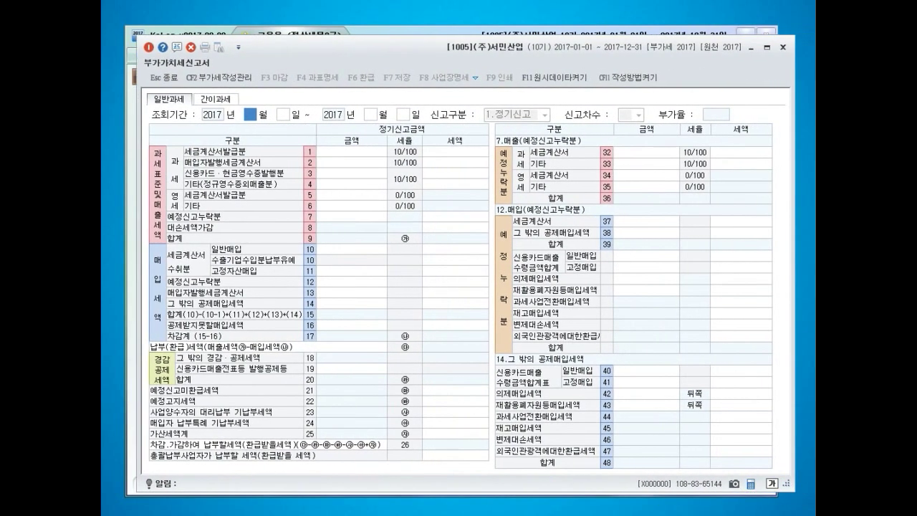
{"action": "type", "text": "4"}
{"action": "key", "text": "Return"}
{"action": "key", "text": "Return"}
{"action": "type", "text": "6"}
{"action": "key", "text": "Return"}
{"action": "key", "text": "Return"}
{"action": "key", "text": "Return"}
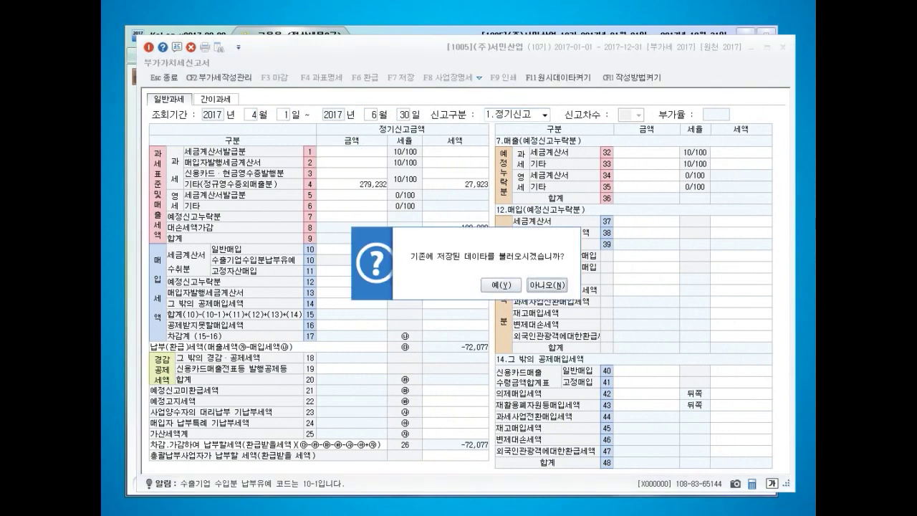
{"action": "key", "text": "Return"}
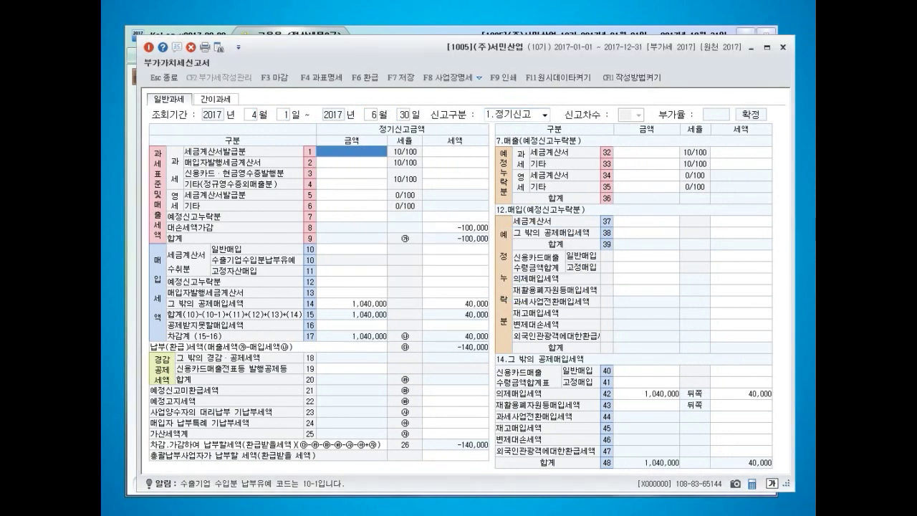
- Check line 14 and line 42 deemed purchase of 1,040,000 with 40,000 tax
{"action": "left_click", "coordinate": [352, 304]}
{"action": "left_click", "coordinate": [647, 394]}
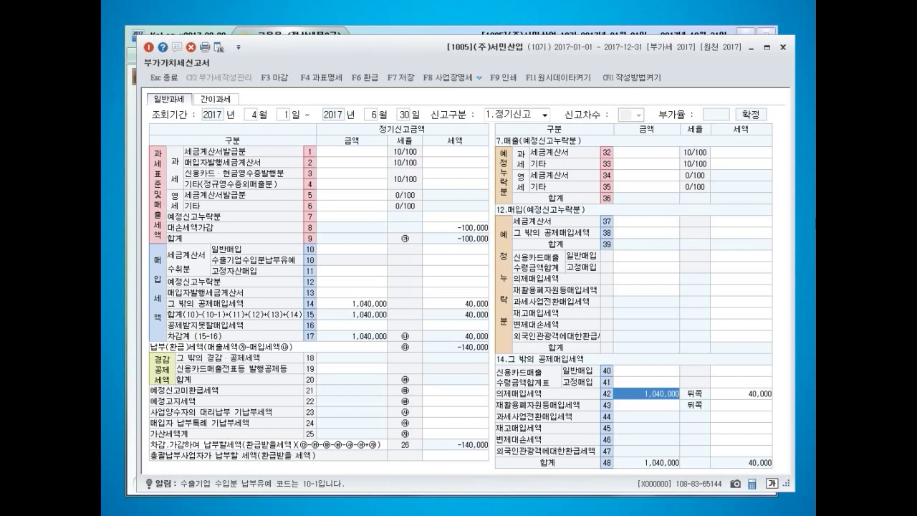
{"action": "key", "text": "Escape"}
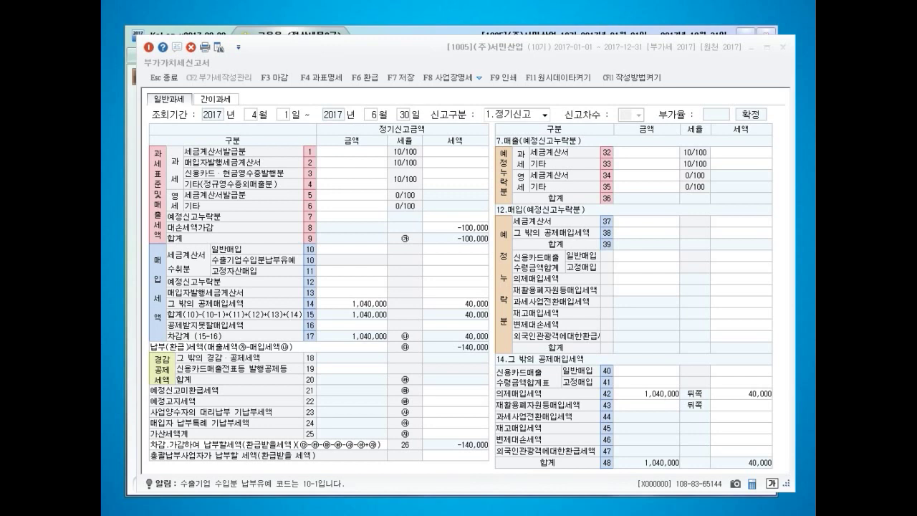
{"action": "left_click", "coordinate": [783, 47]}
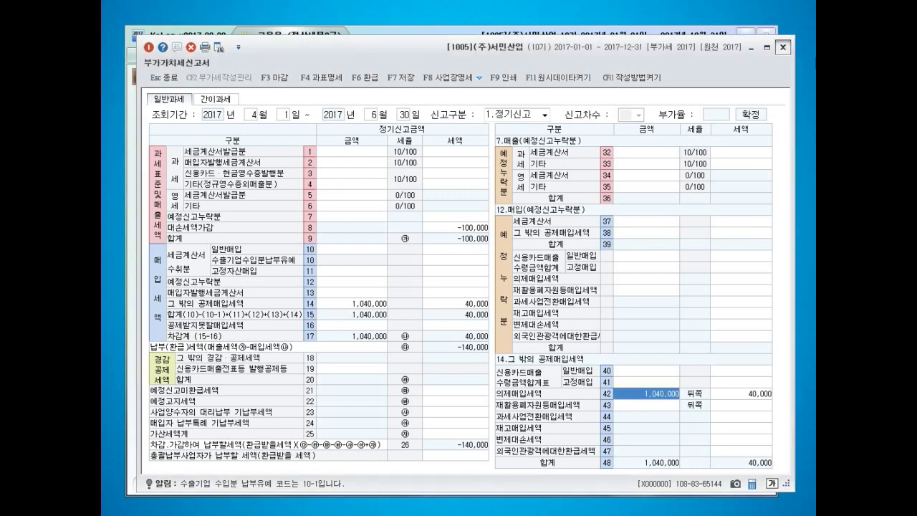
{"action": "key", "text": "Escape"}
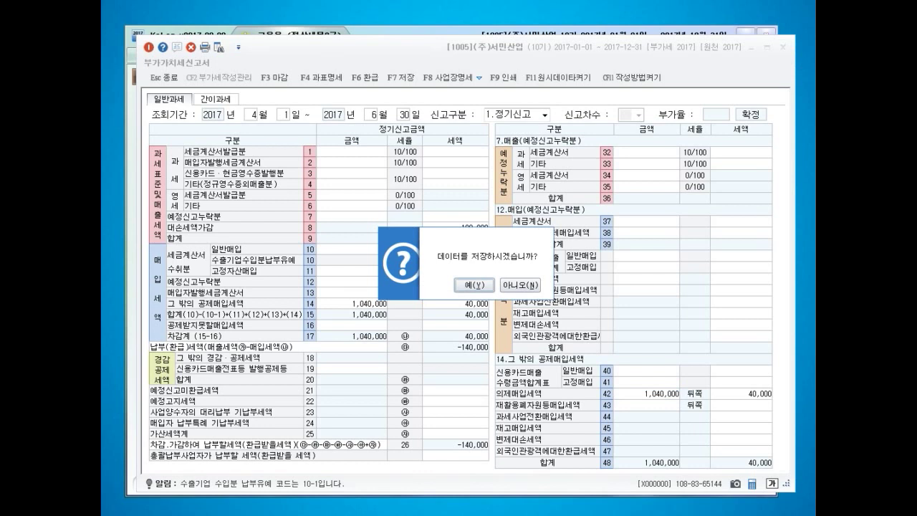
- Confirm saving the April–June VAT return and acknowledge the saved notice
{"action": "key", "text": "Return"}
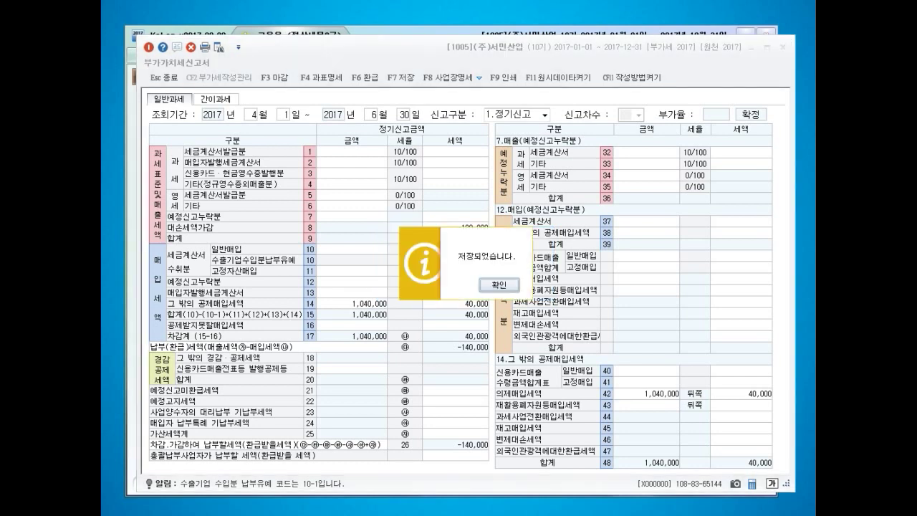
{"action": "key", "text": "Return"}
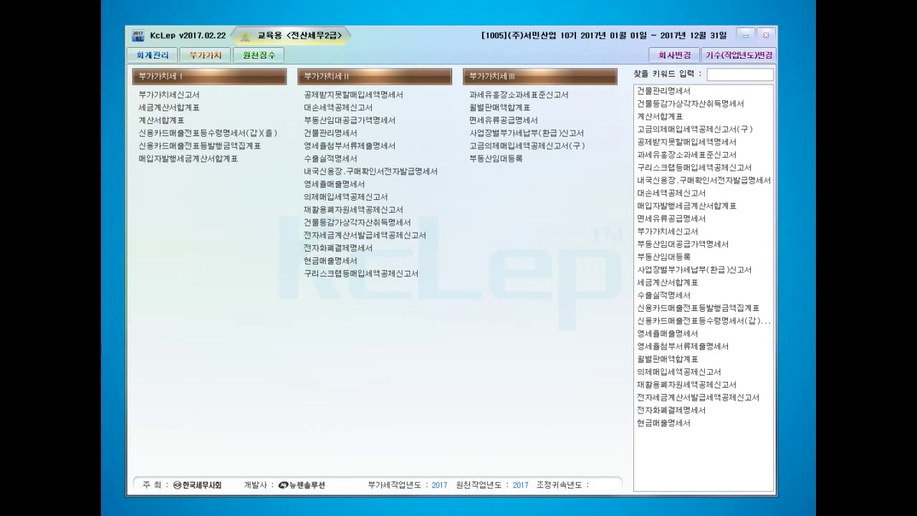
- Reopen the 04–06 의제매입세액공제신고서, load saved data, and delete its rows with F5
{"action": "left_click", "coordinate": [347, 197]}
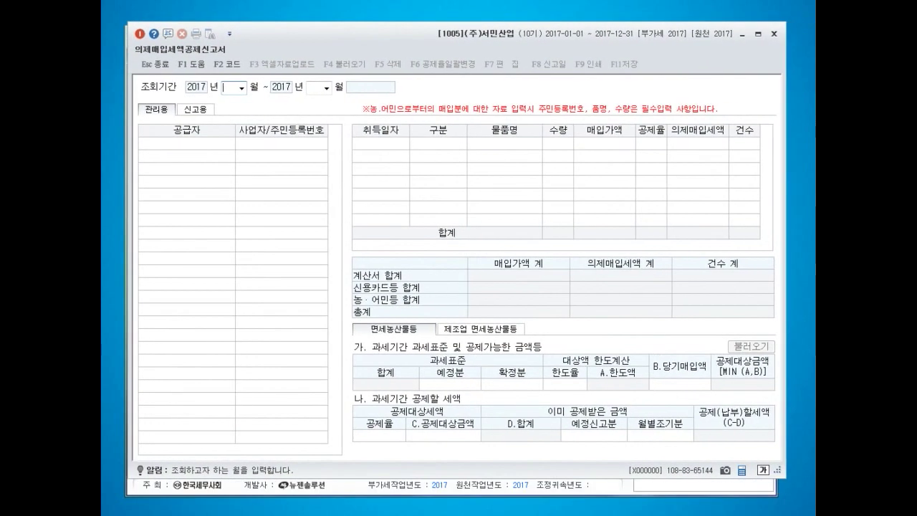
{"action": "type", "text": "0406"}
{"action": "key", "text": "Return"}
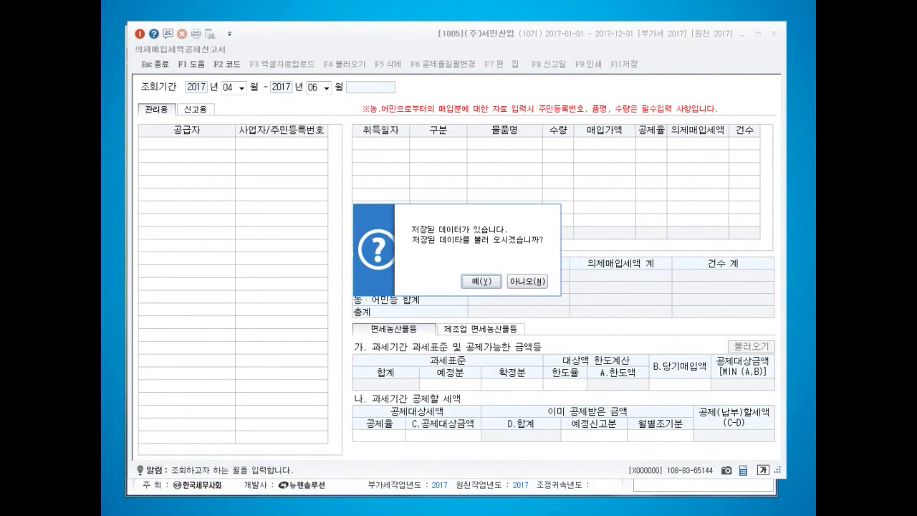
{"action": "key", "text": "Return"}
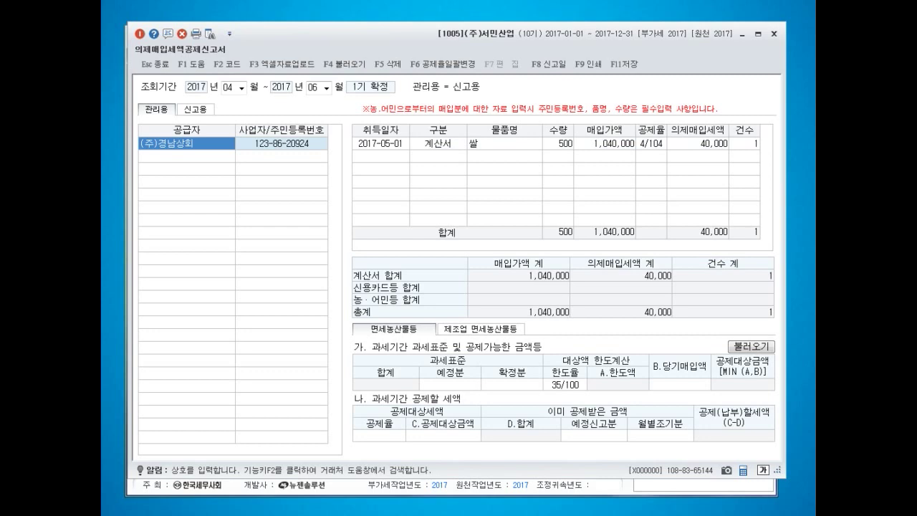
{"action": "key", "text": "F5"}
{"action": "key", "text": "Return"}
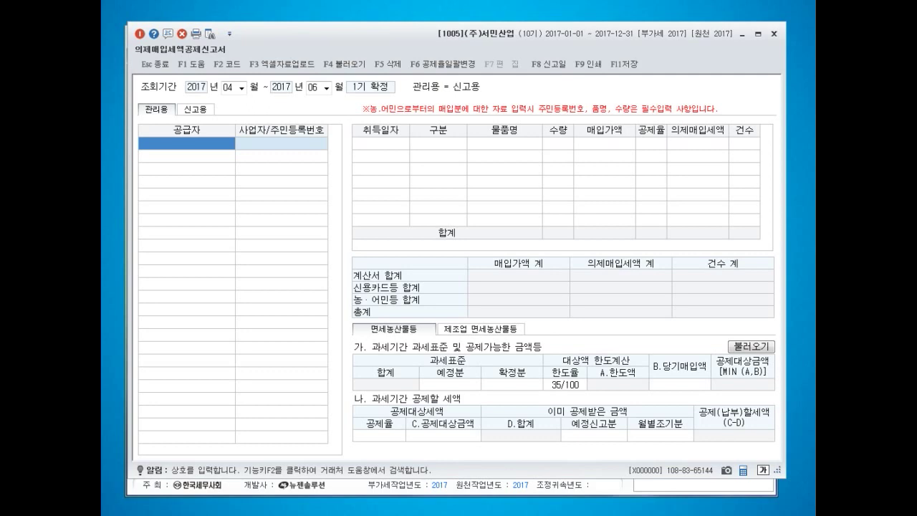
- Enter supplier (주)한세축산 with its business number, date 2017-04-01 and purchase type 계산서
{"action": "type", "text": "(주"}
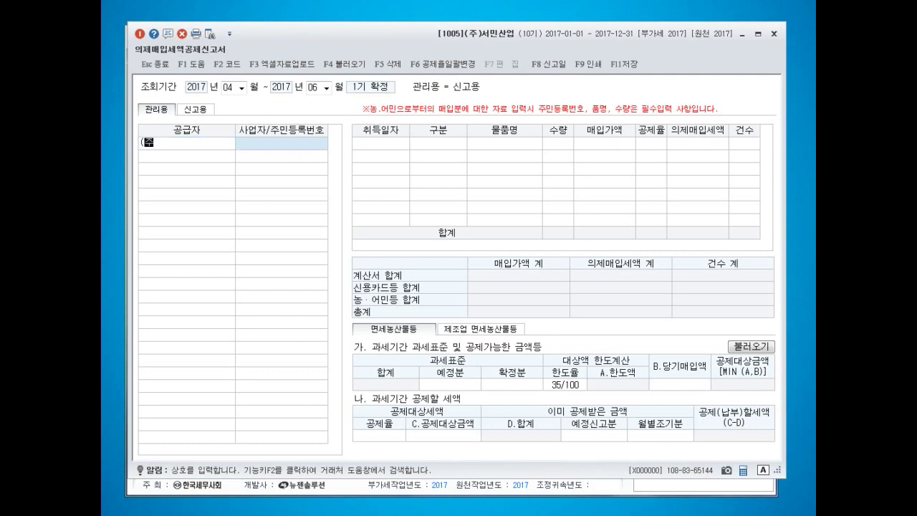
{"action": "type", "text": ")하세축산"}
{"action": "key", "text": "Return"}
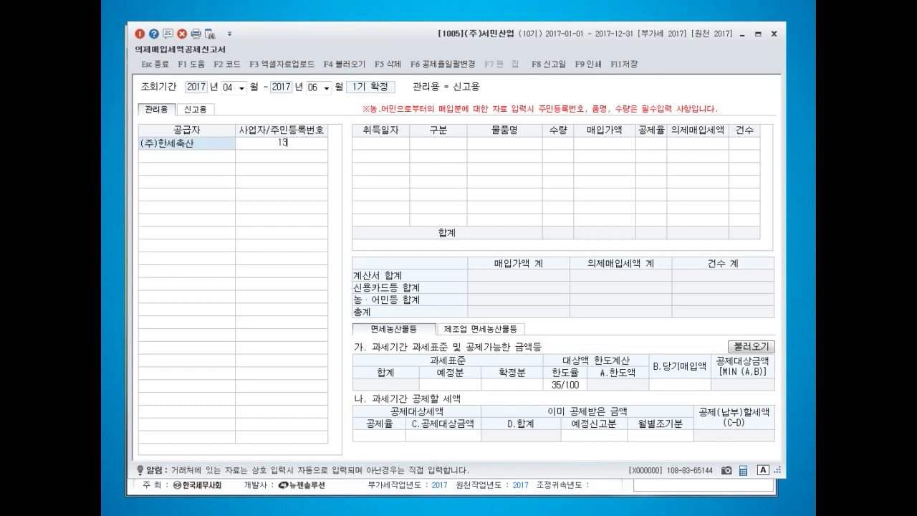
{"action": "key", "text": "Return"}
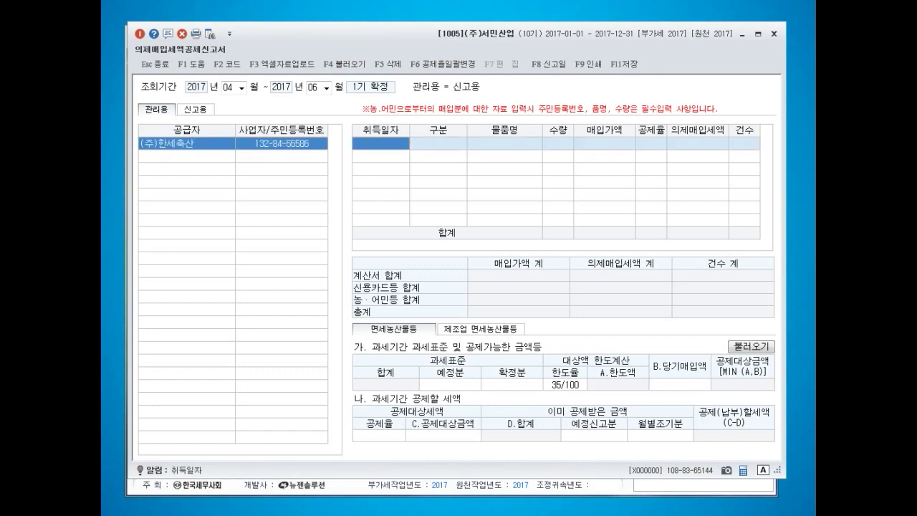
{"action": "type", "text": "0401"}
{"action": "key", "text": "Return"}
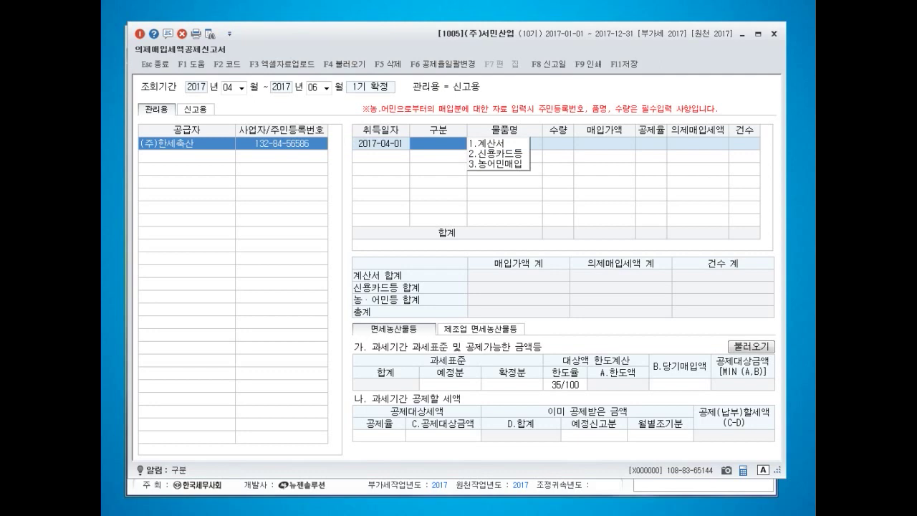
{"action": "key", "text": "1"}
{"action": "key", "text": "Return"}
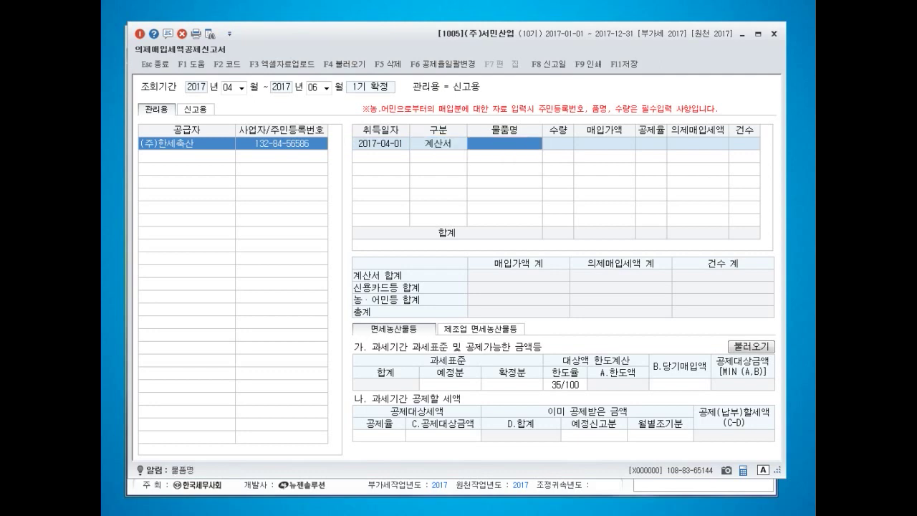
- Record 10 units of 축산물 worth 3,003,900 at the 4/104 rate, crediting 115,534
{"action": "type", "text": "축산물"}
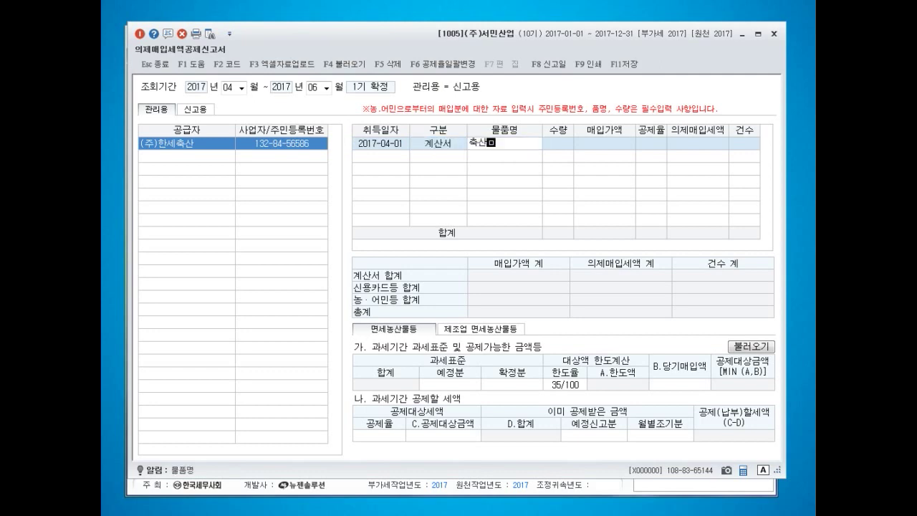
{"action": "key", "text": "Return"}
{"action": "type", "text": "10"}
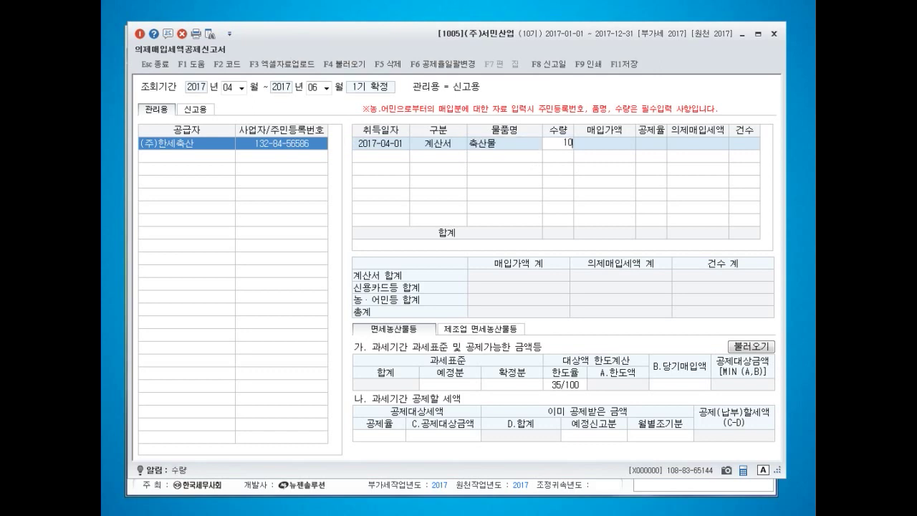
{"action": "key", "text": "Return"}
{"action": "type", "text": "3003900"}
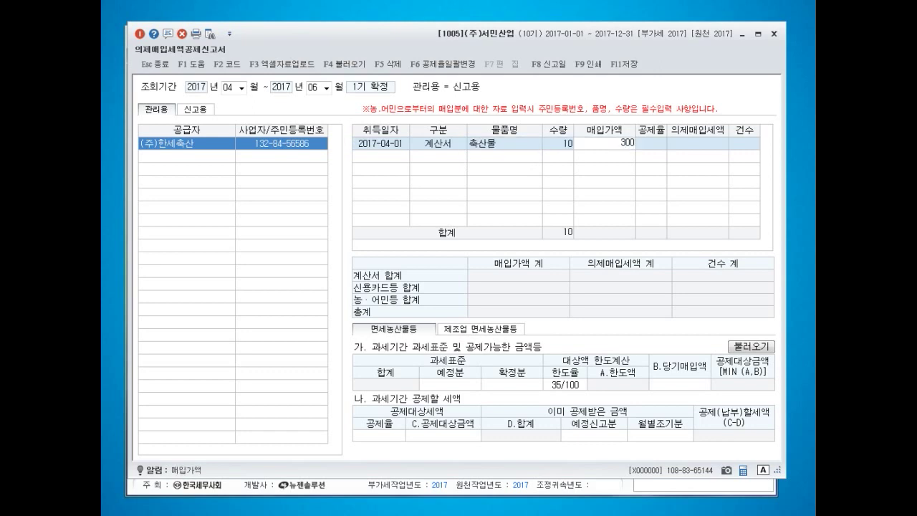
{"action": "key", "text": "Return"}
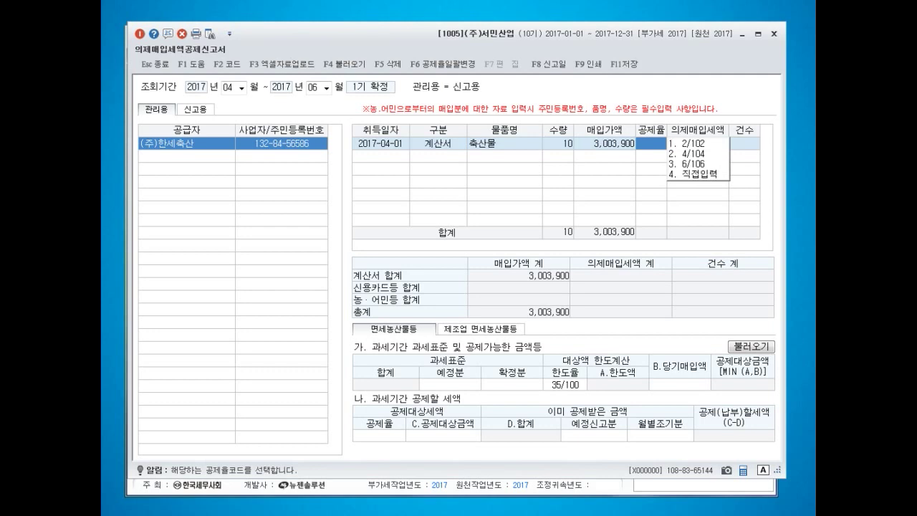
{"action": "type", "text": "2"}
{"action": "key", "text": "Return"}
{"action": "key", "text": "Return"}
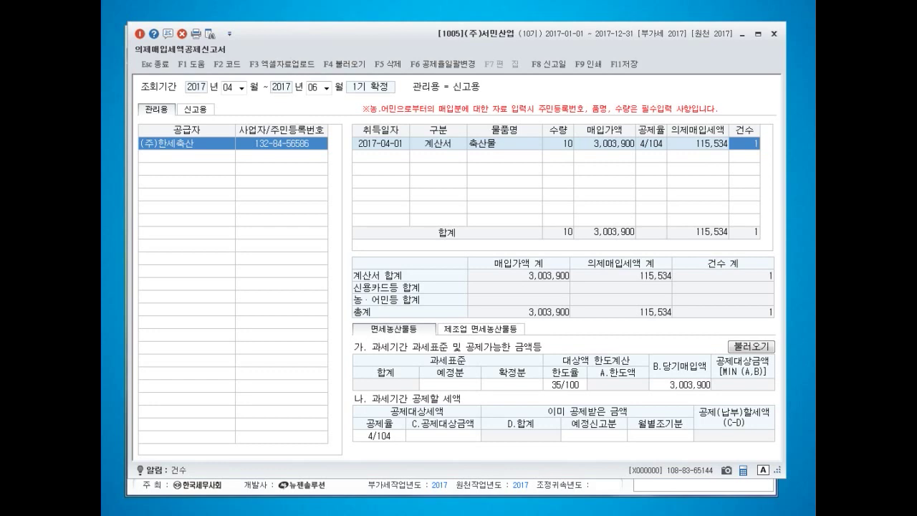
{"action": "key", "text": "Return"}
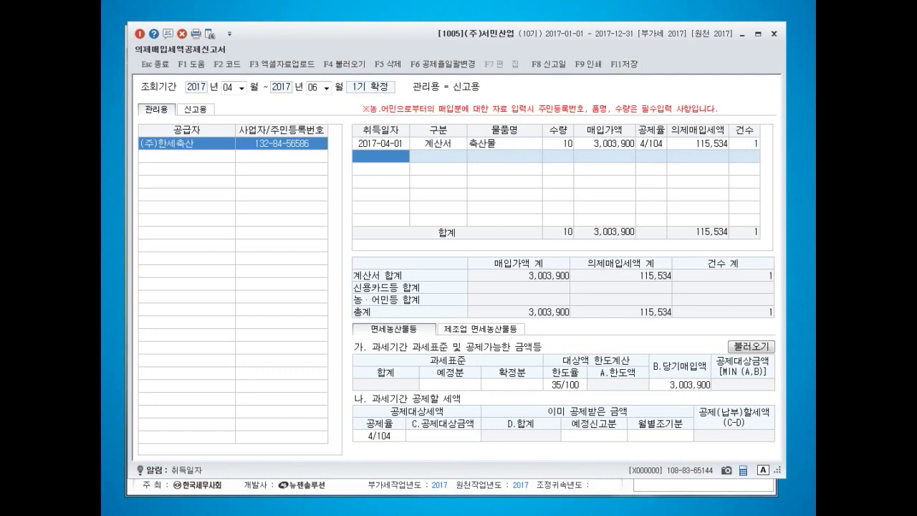
{"action": "key", "text": "Return"}
{"action": "type", "text": "(주)영이"}
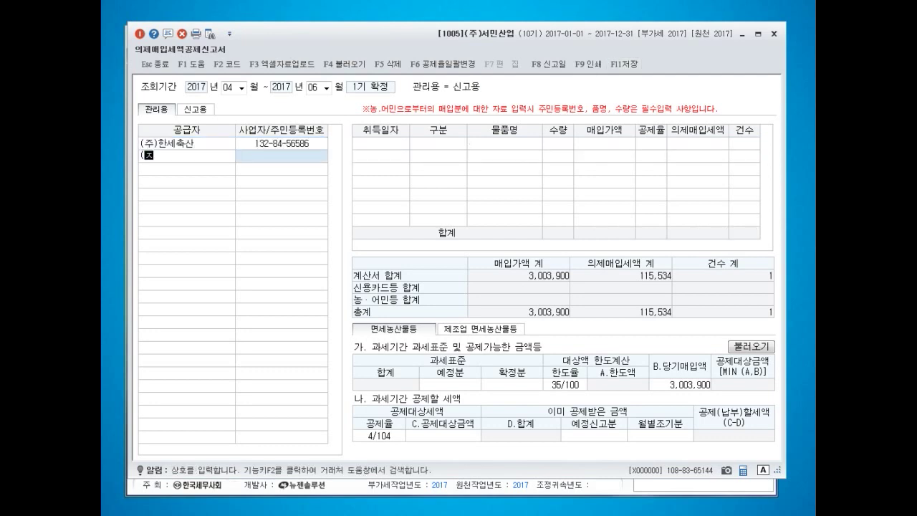
{"action": "type", "text": "산"}
{"action": "key", "text": "Return"}
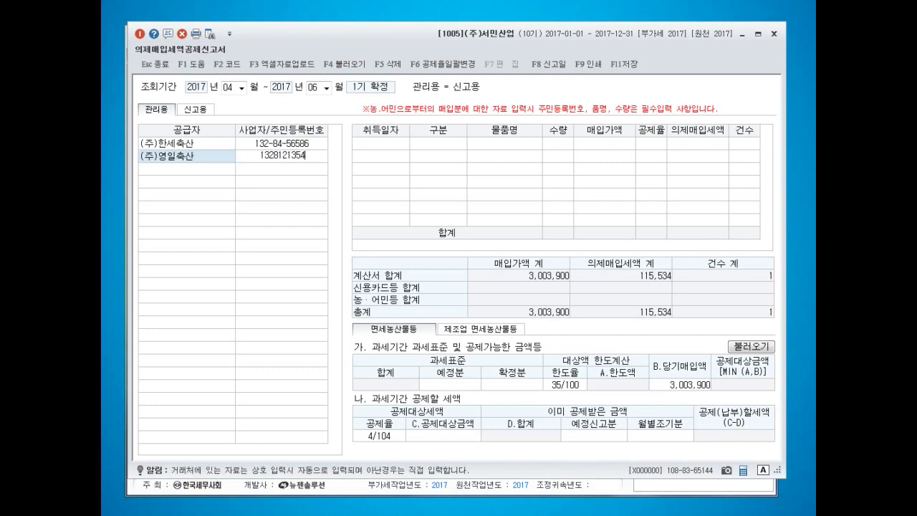
{"action": "key", "text": "Return"}
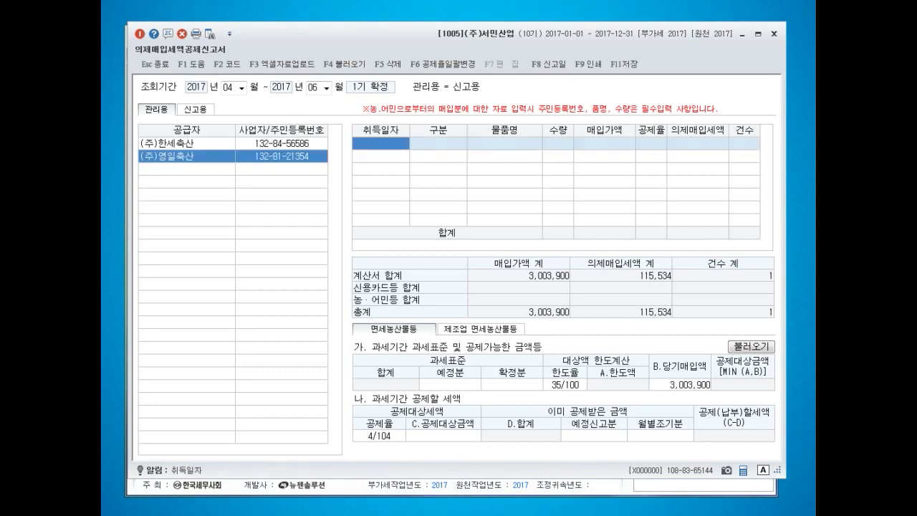
{"action": "type", "text": "20170403"}
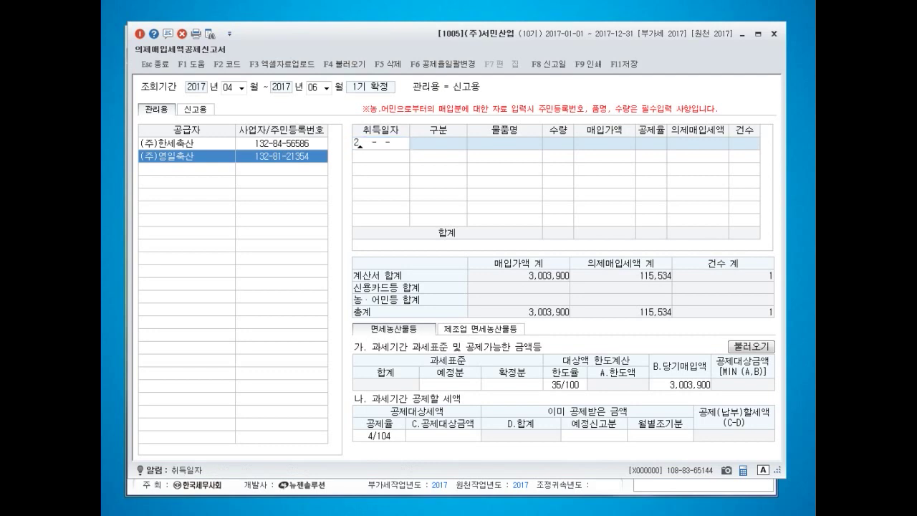
{"action": "key", "text": "Return"}
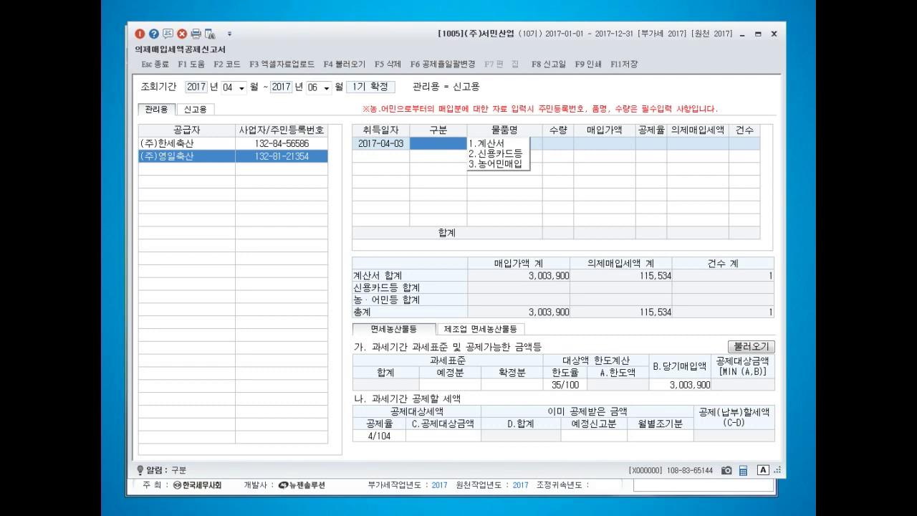
{"action": "key", "text": "Escape"}
{"action": "key", "text": "F5"}
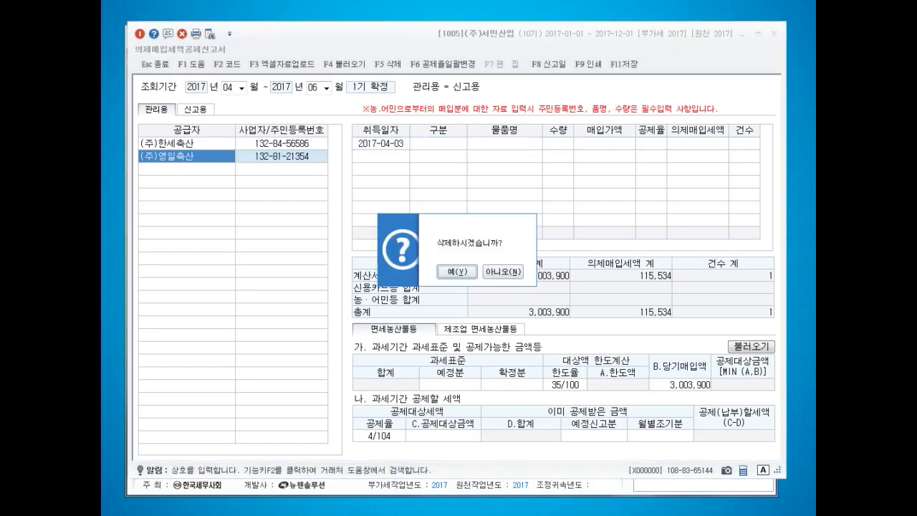
{"action": "key", "text": "Return"}
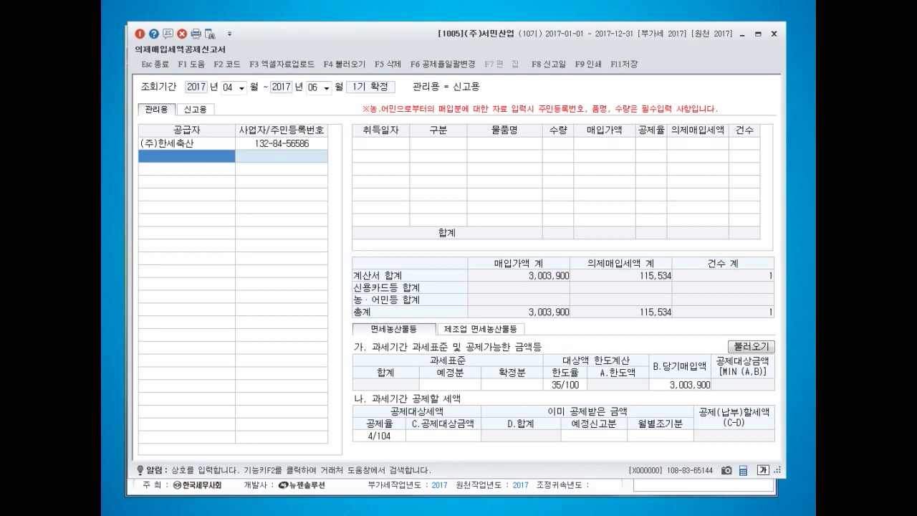
- Enter supplier (주)해일수산 with its business number, date 2017-06-12 and purchase type 신용카드등
{"action": "type", "text": "(주)해일"}
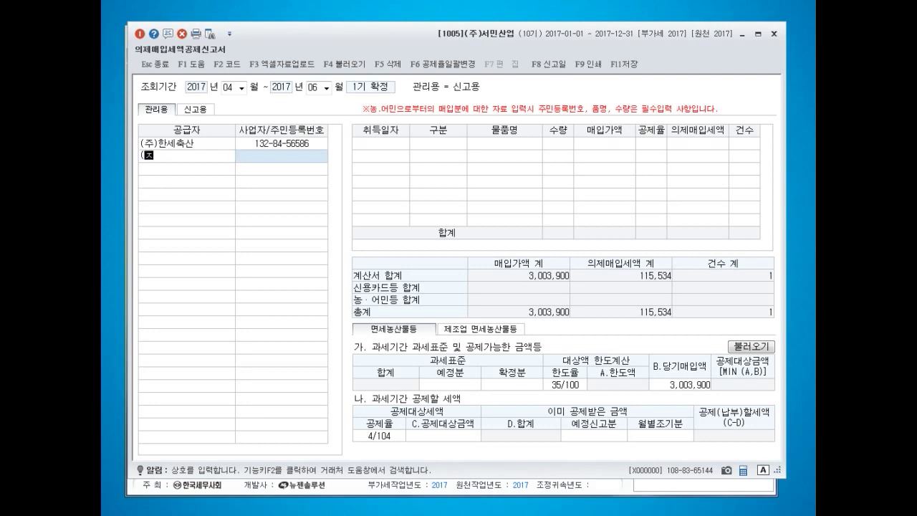
{"action": "type", "text": "수산"}
{"action": "key", "text": "Return"}
{"action": "type", "text": "1"}
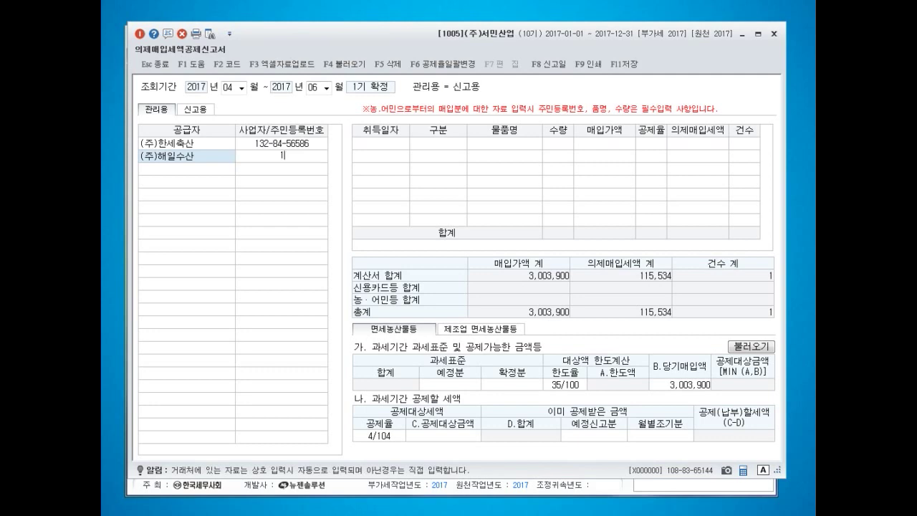
{"action": "key", "text": "Return"}
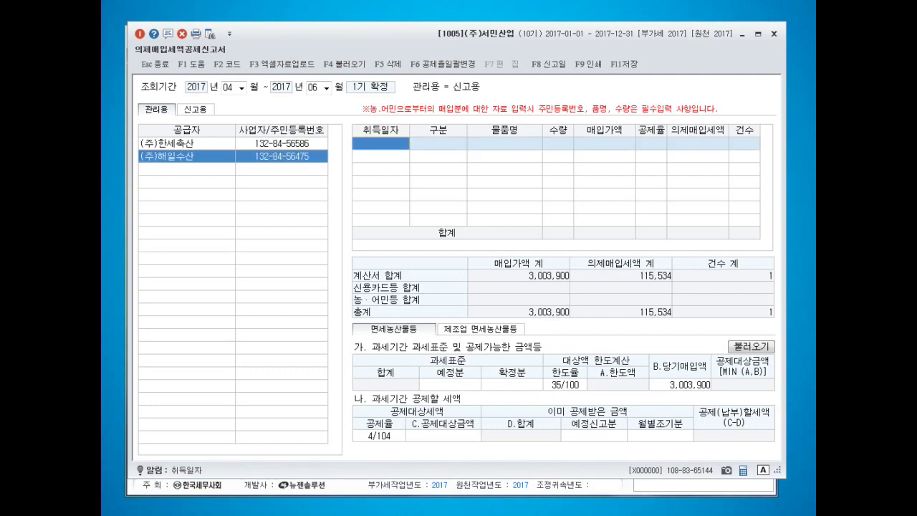
{"action": "type", "text": "20170612"}
{"action": "key", "text": "Return"}
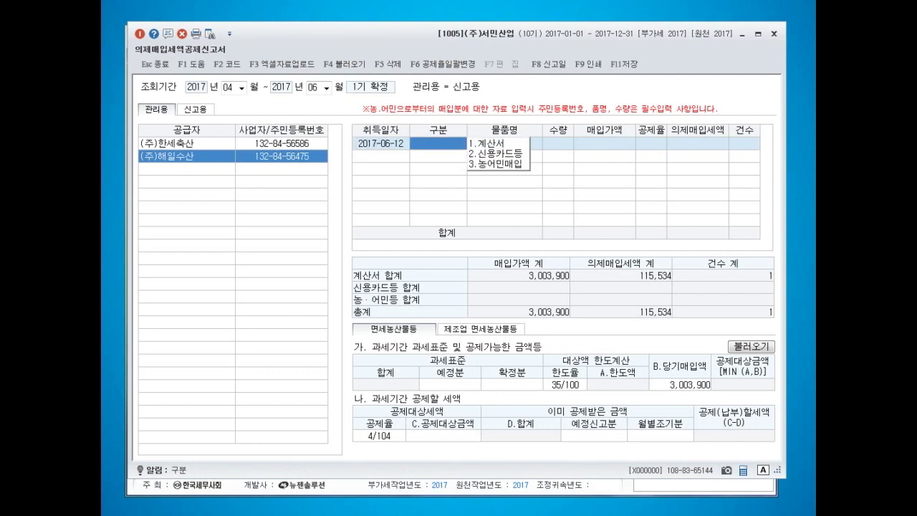
{"action": "type", "text": "2"}
{"action": "key", "text": "Return"}
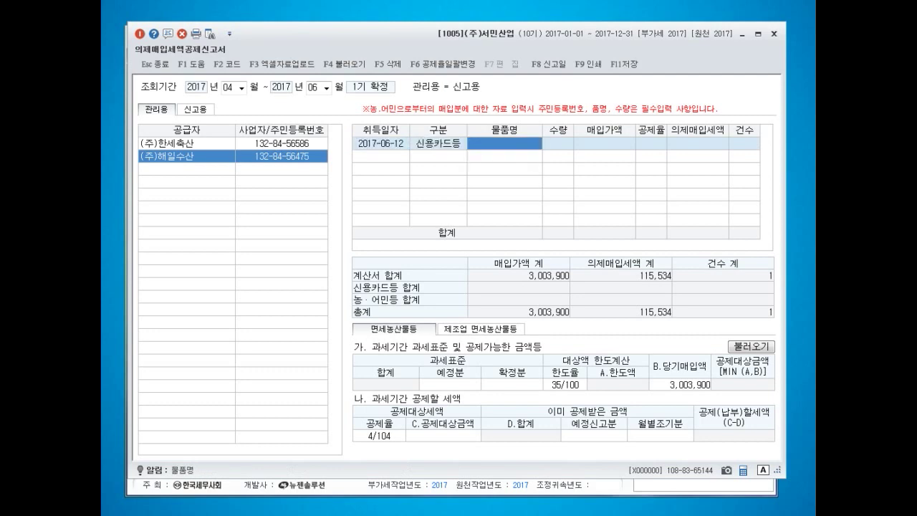
- Record 10 units of 해산물 worth 3,060,000 at 4/104, crediting 117,692
{"action": "type", "text": "해산물"}
{"action": "key", "text": "Return"}
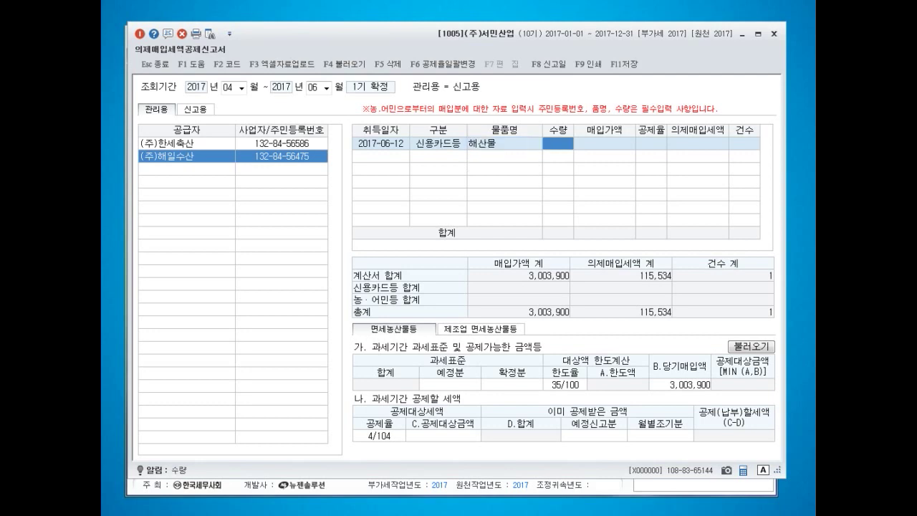
{"action": "type", "text": "10"}
{"action": "key", "text": "Return"}
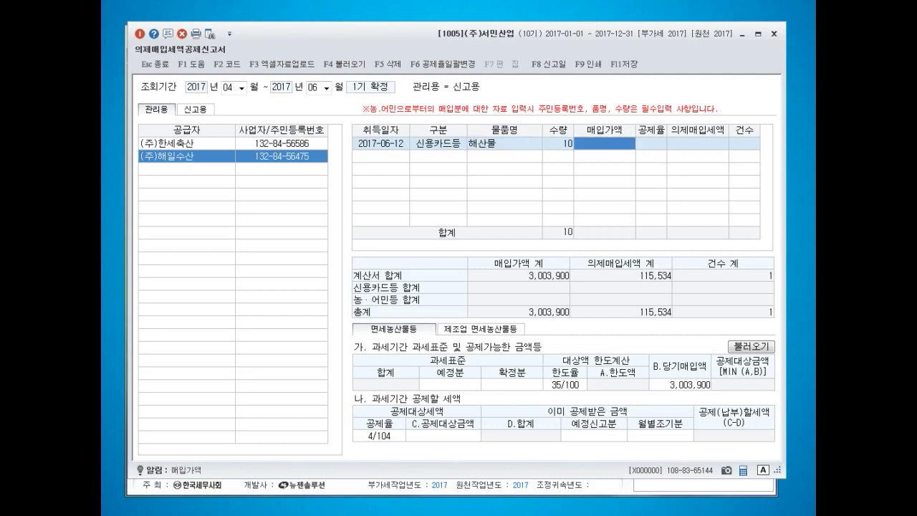
{"action": "type", "text": "3060000"}
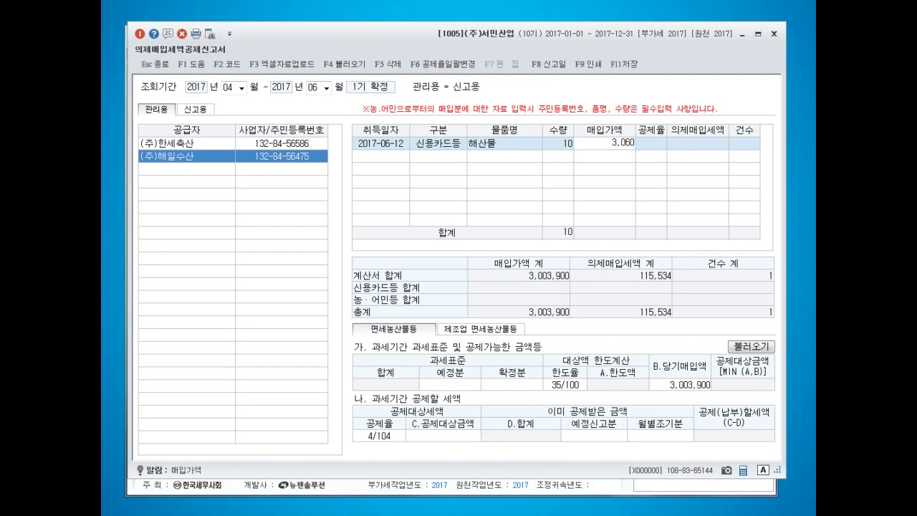
{"action": "key", "text": "Return"}
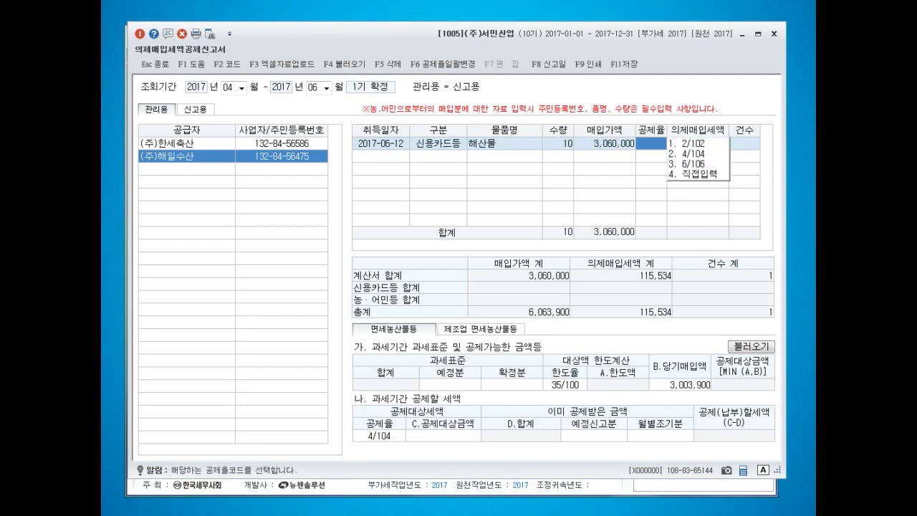
{"action": "key", "text": "2"}
{"action": "key", "text": "Return"}
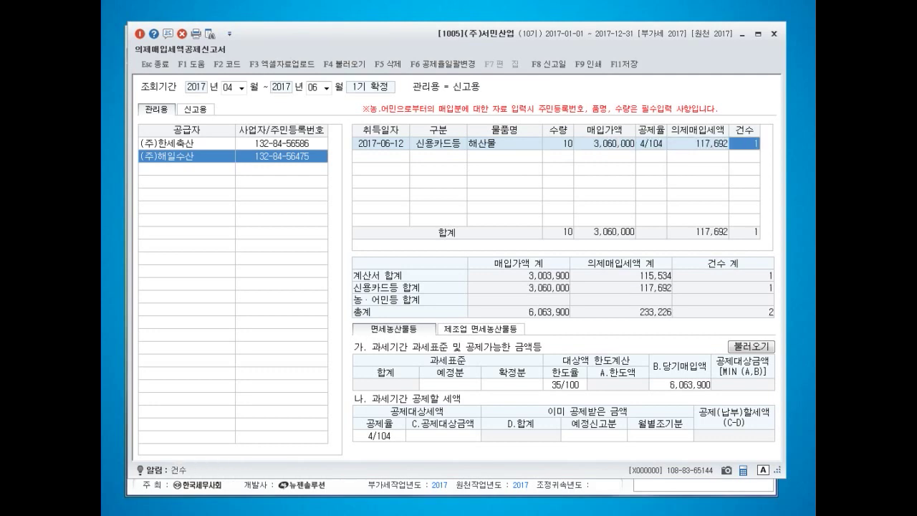
{"action": "key", "text": "Return"}
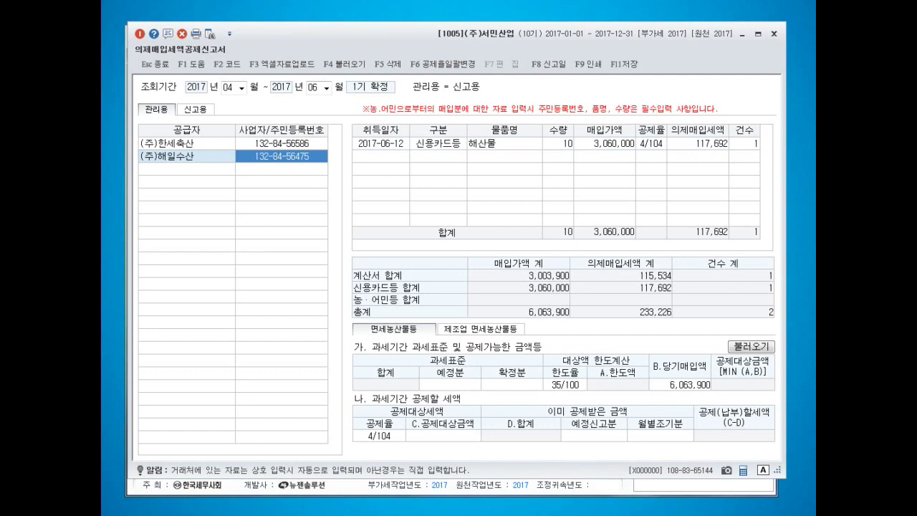
{"action": "key", "text": "Return"}
- Add supplier (주)우일수산 with its business number, date 2017-06-21 and purchase type 계산서
{"action": "type", "text": "(주)"}
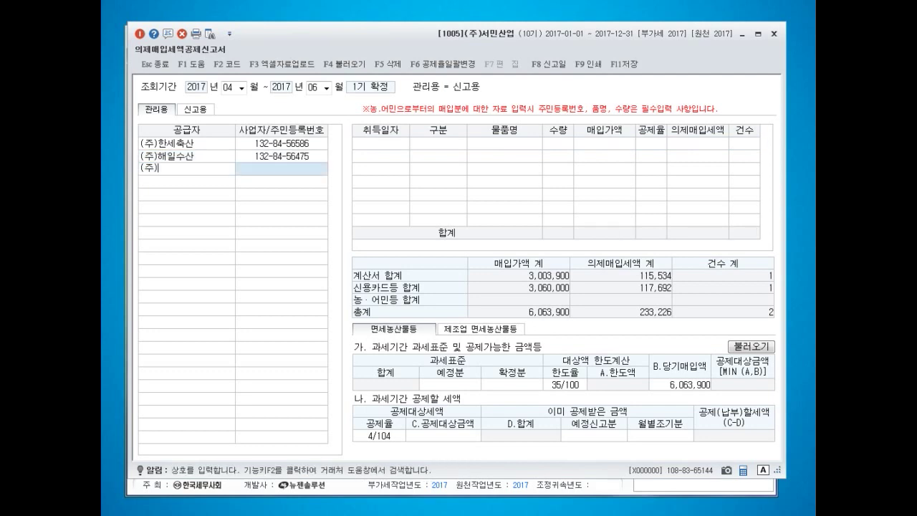
{"action": "type", "text": "우일숫산"}
{"action": "key", "text": "Return"}
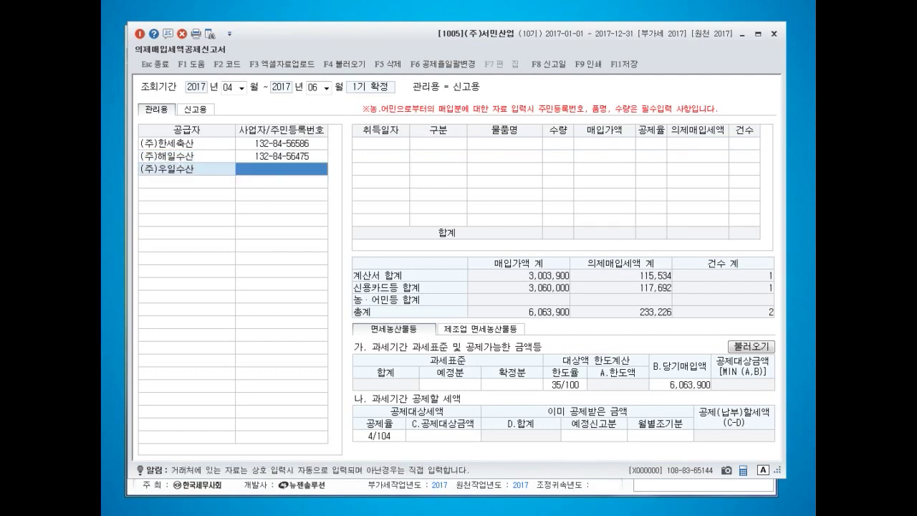
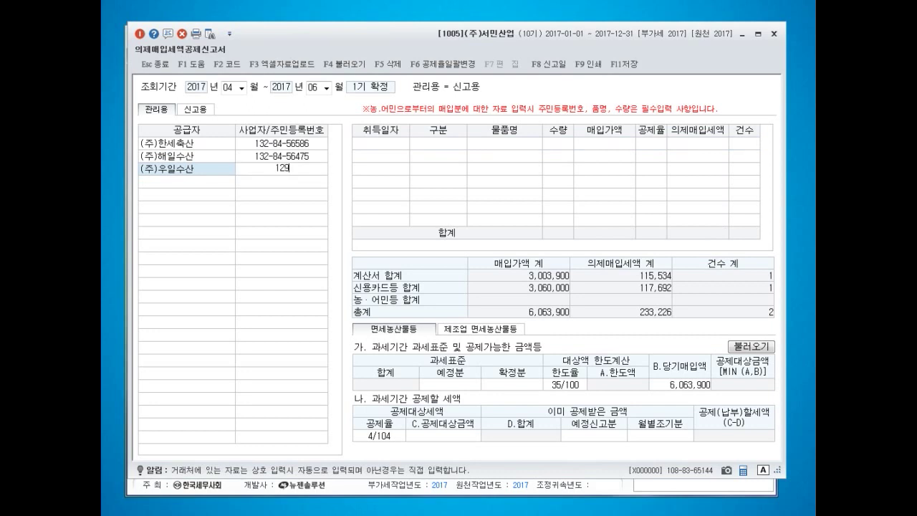
{"action": "key", "text": "Return"}
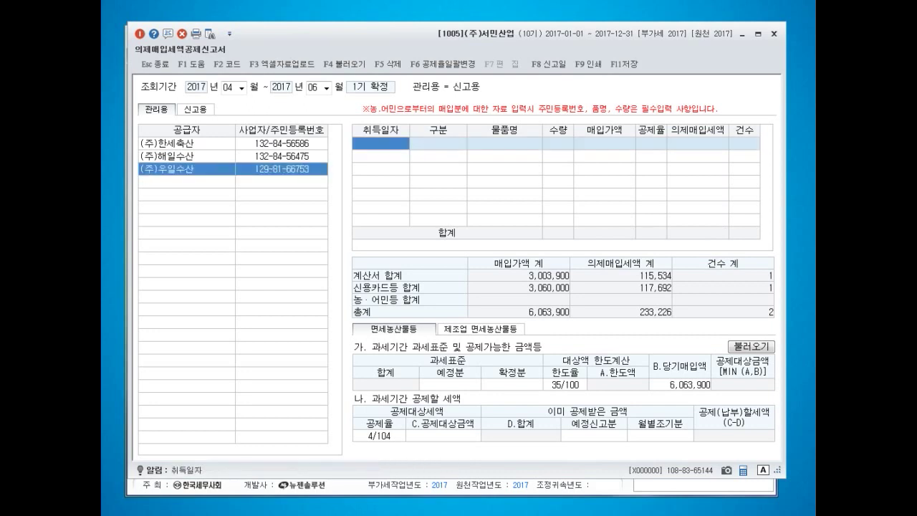
{"action": "type", "text": "20170621"}
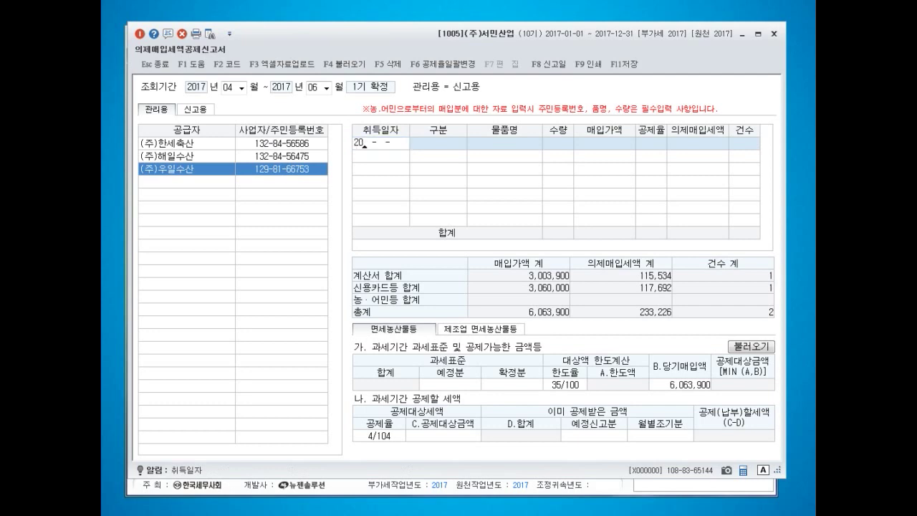
{"action": "key", "text": "Return"}
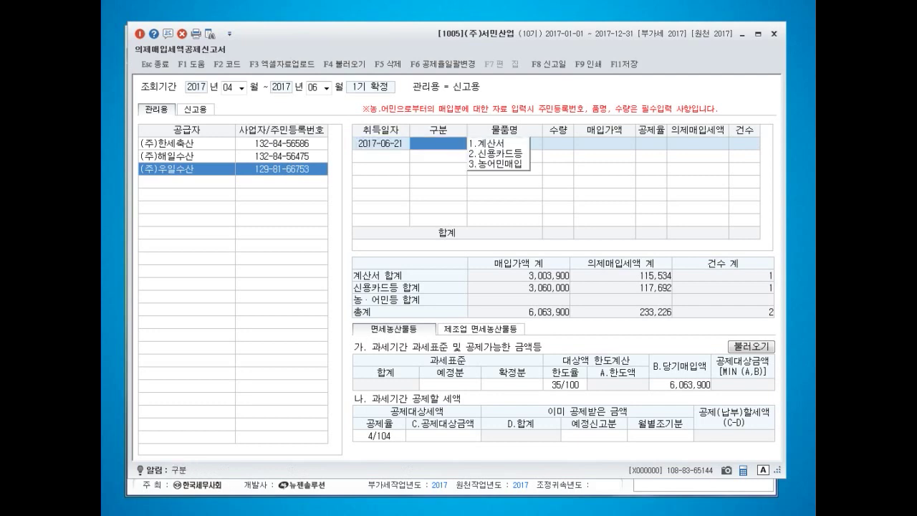
{"action": "key", "text": "1"}
{"action": "key", "text": "Return"}
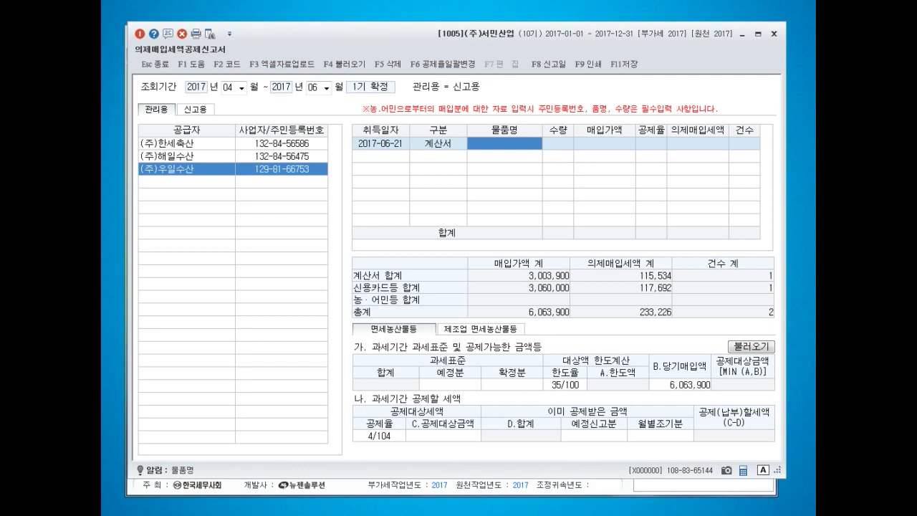
- Record 10 units of 해산물 worth 2,099,670 at 4/104, crediting 80,756
{"action": "type", "text": "해산물"}
{"action": "key", "text": "Return"}
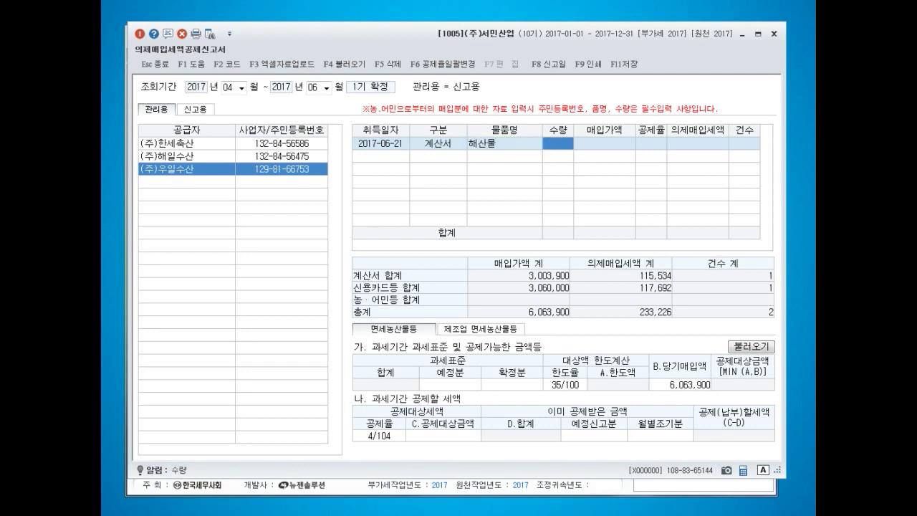
{"action": "type", "text": "10"}
{"action": "key", "text": "Return"}
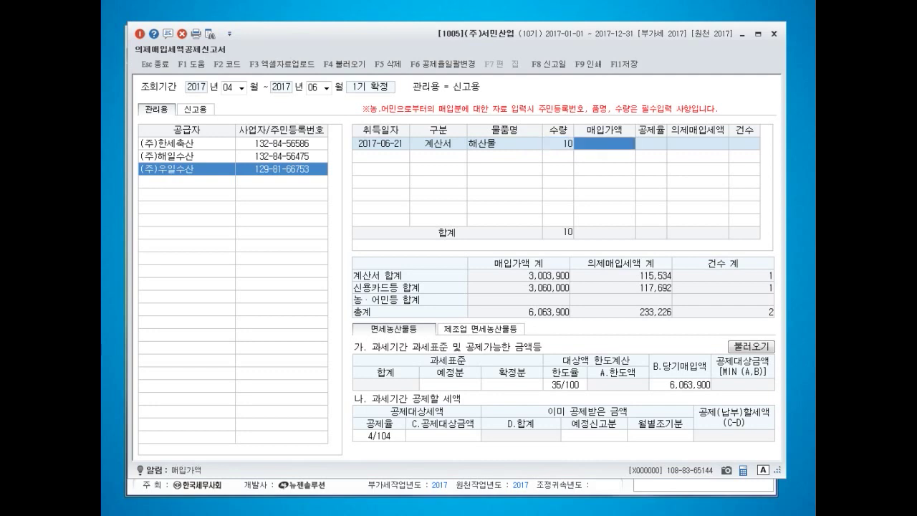
{"action": "type", "text": "2099670"}
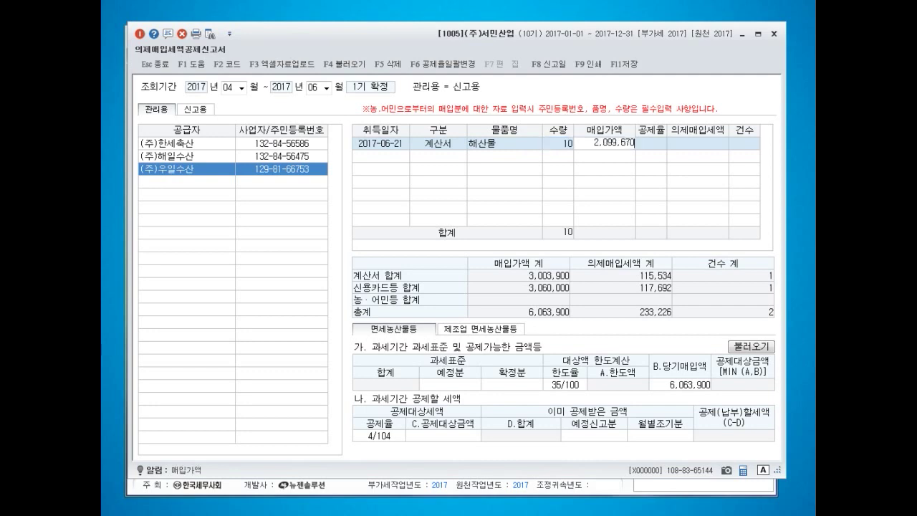
{"action": "key", "text": "Return"}
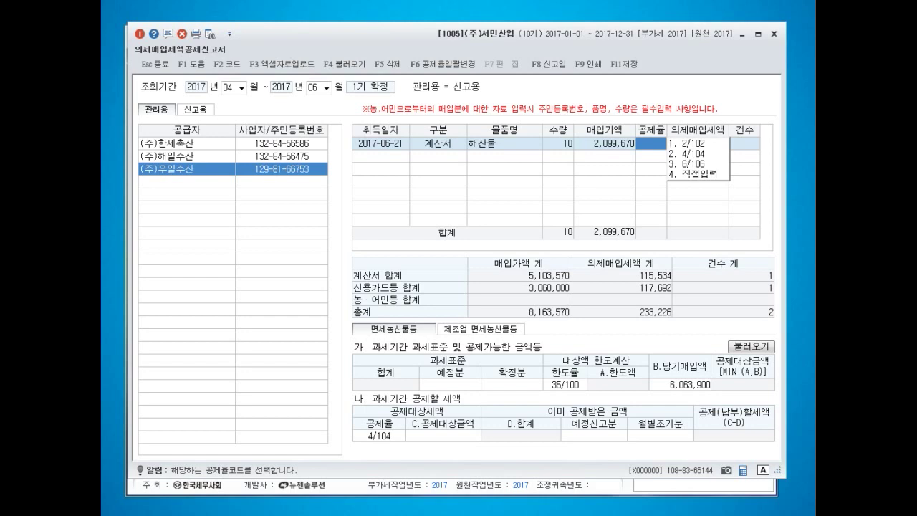
{"action": "key", "text": "2"}
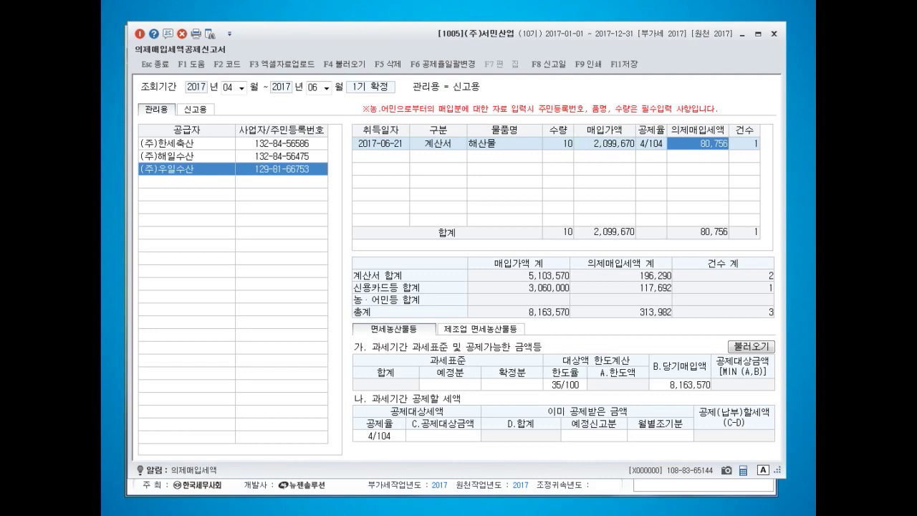
{"action": "left_click", "coordinate": [282, 169]}
{"action": "left_click", "coordinate": [186, 182]}
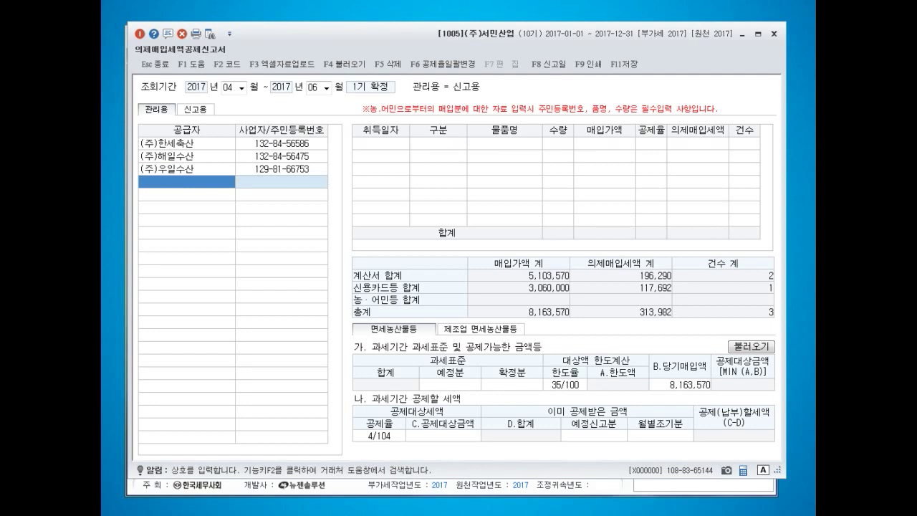
- Enter an individual supplier's name and resident number, date 2017-06-12, purchase type 농어민매입
{"action": "key", "text": "Return"}
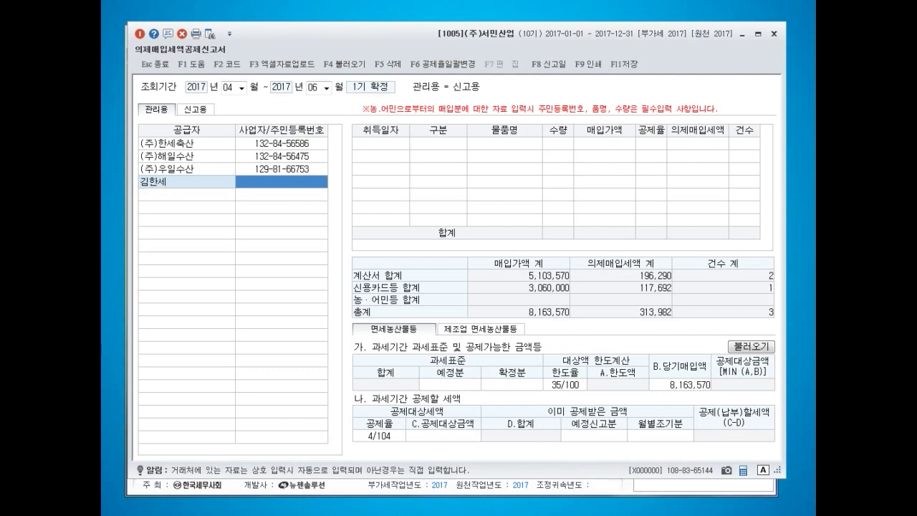
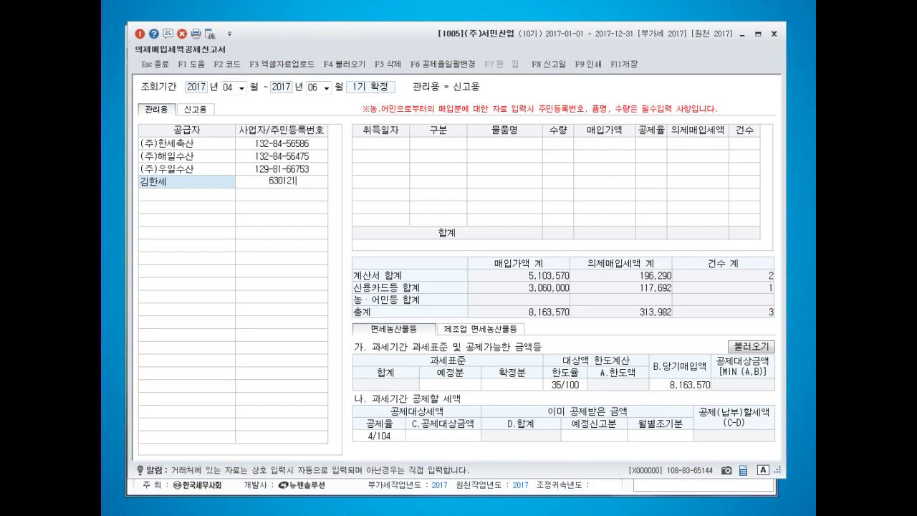
{"action": "key", "text": "Return"}
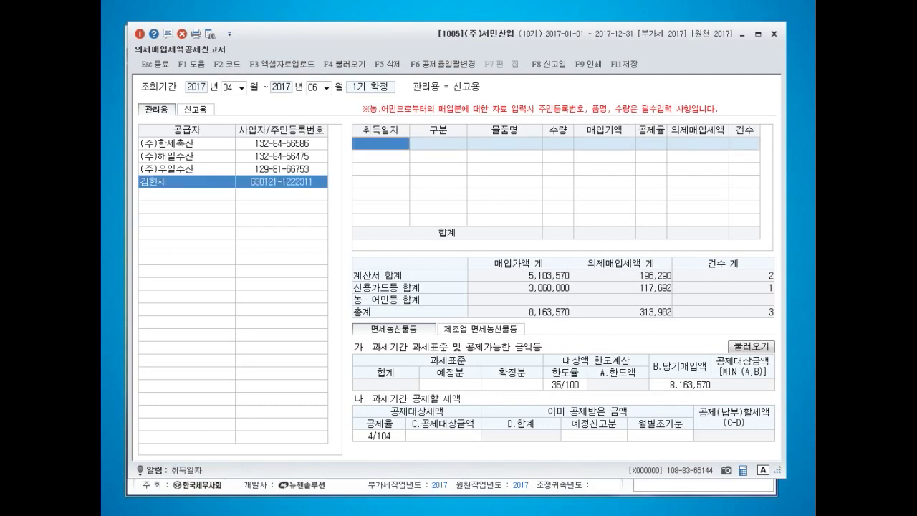
{"action": "type", "text": "20170612"}
{"action": "key", "text": "Return"}
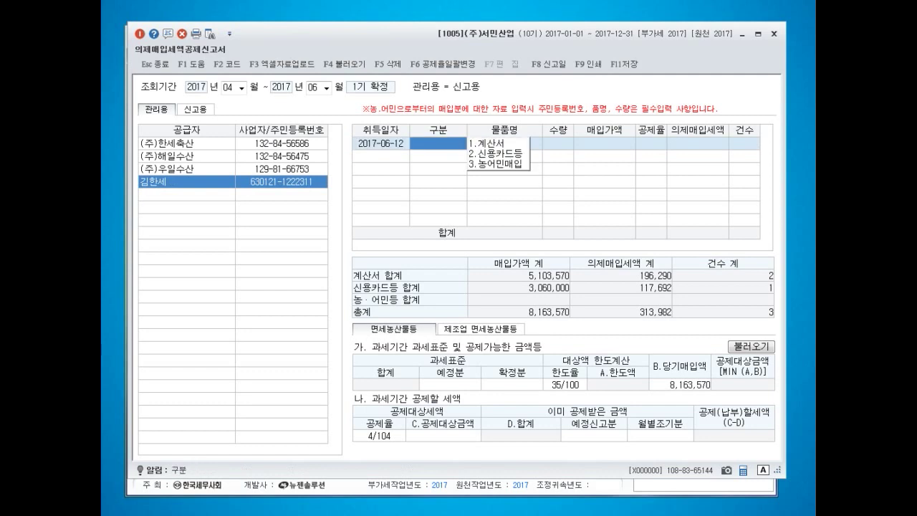
{"action": "key", "text": "3"}
{"action": "key", "text": "Return"}
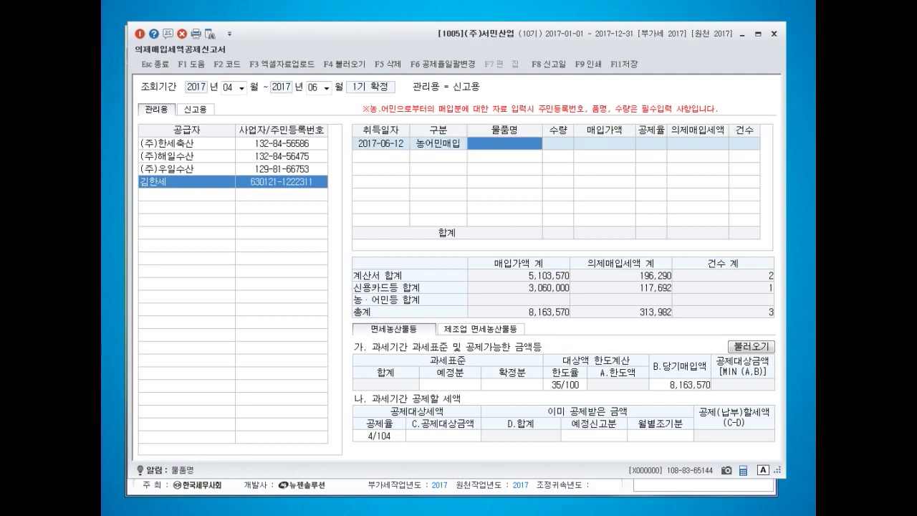
- Record 10 units of 견과류 worth 1,999,200 at 4/104, crediting 76,892
{"action": "type", "text": "견과류"}
{"action": "key", "text": "Return"}
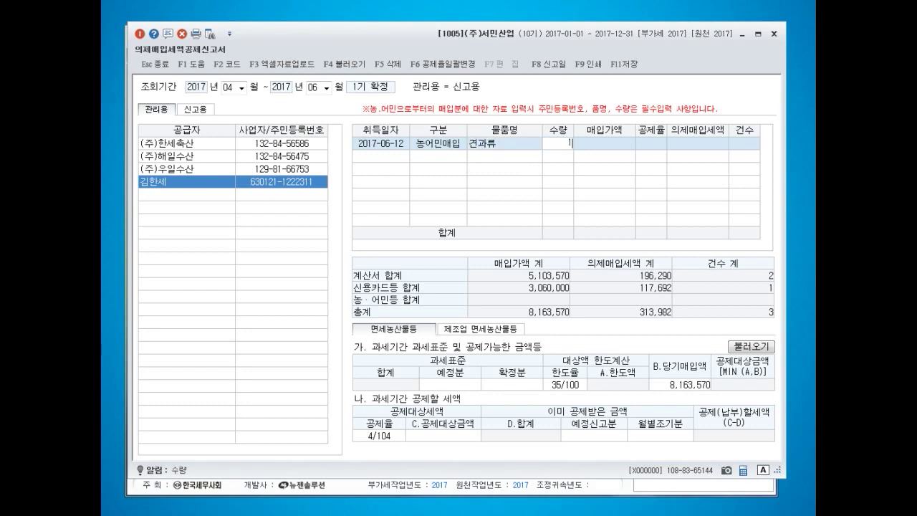
{"action": "type", "text": "10"}
{"action": "key", "text": "Return"}
{"action": "type", "text": "1999200"}
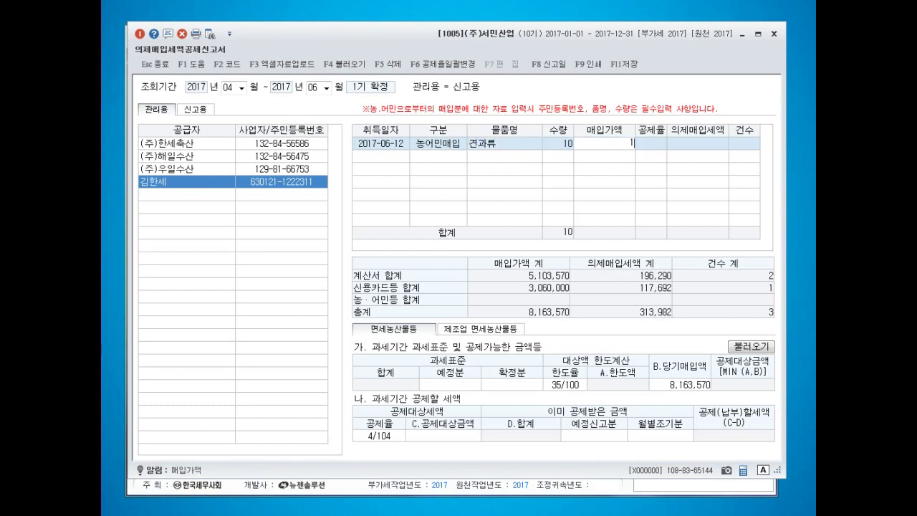
{"action": "key", "text": "Return"}
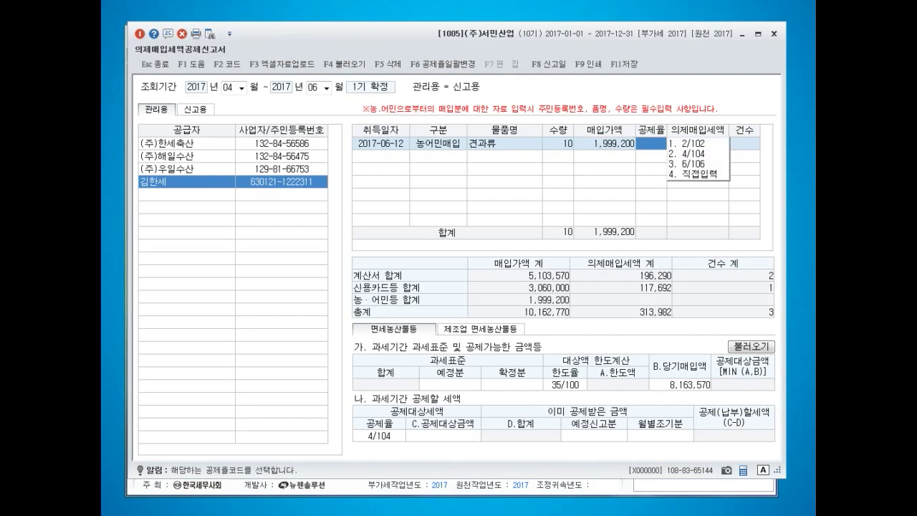
{"action": "key", "text": "2"}
{"action": "key", "text": "Return"}
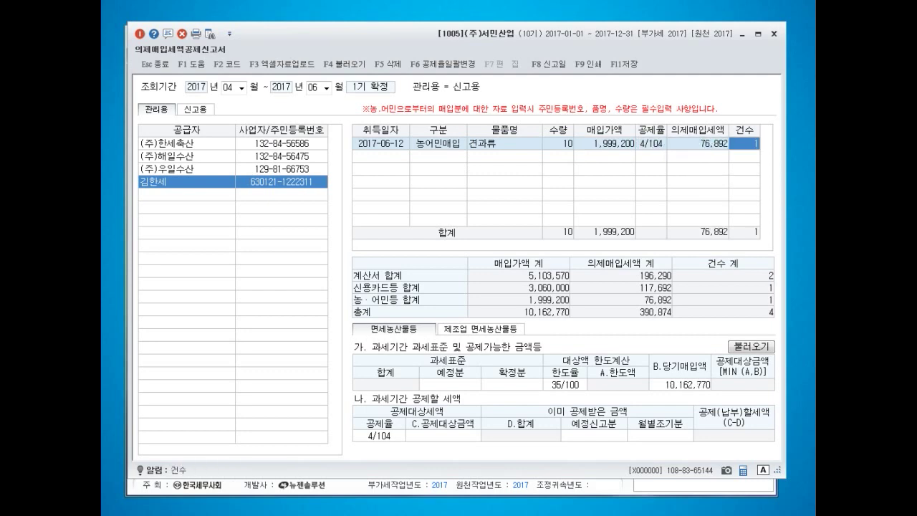
{"action": "key", "text": "Return"}
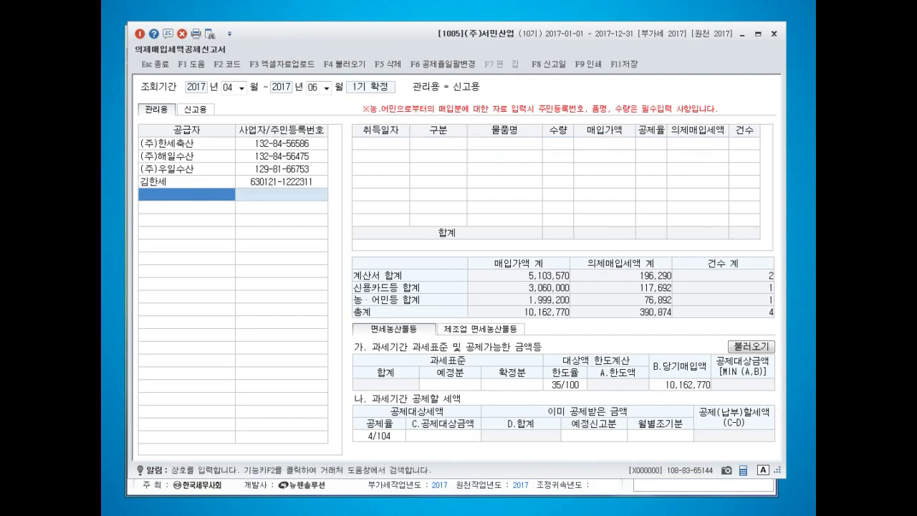
- Enter the second individual supplier's name and resident number, date 2017-06-14, type 농어민매입
{"action": "type", "text": "이세무"}
{"action": "key", "text": "Return"}
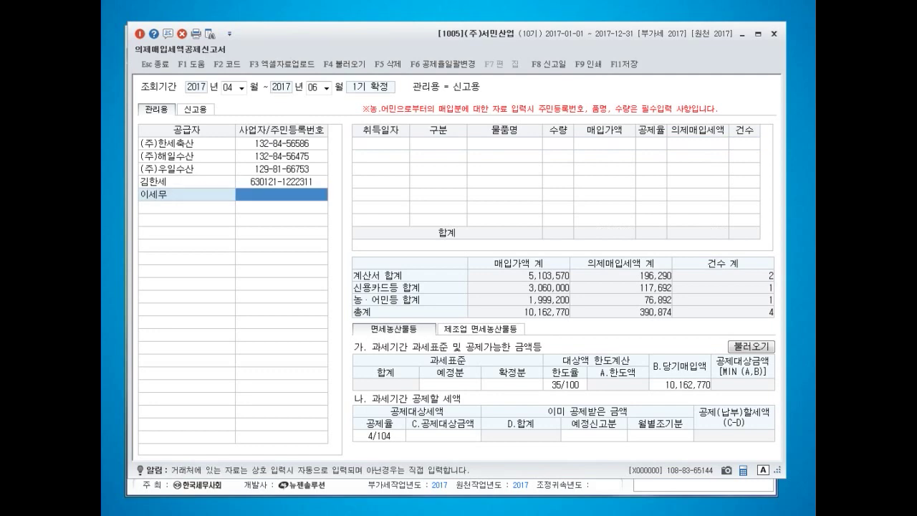
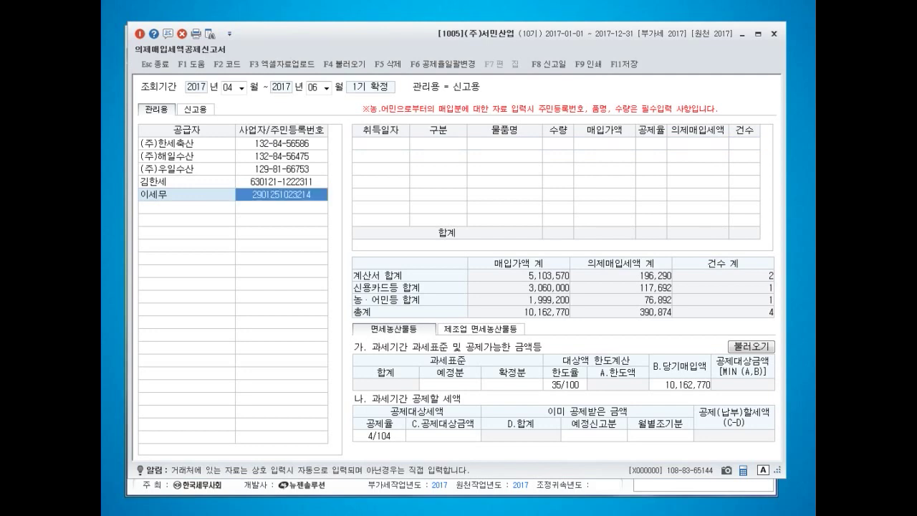
{"action": "key", "text": "Return"}
{"action": "type", "text": "20170614"}
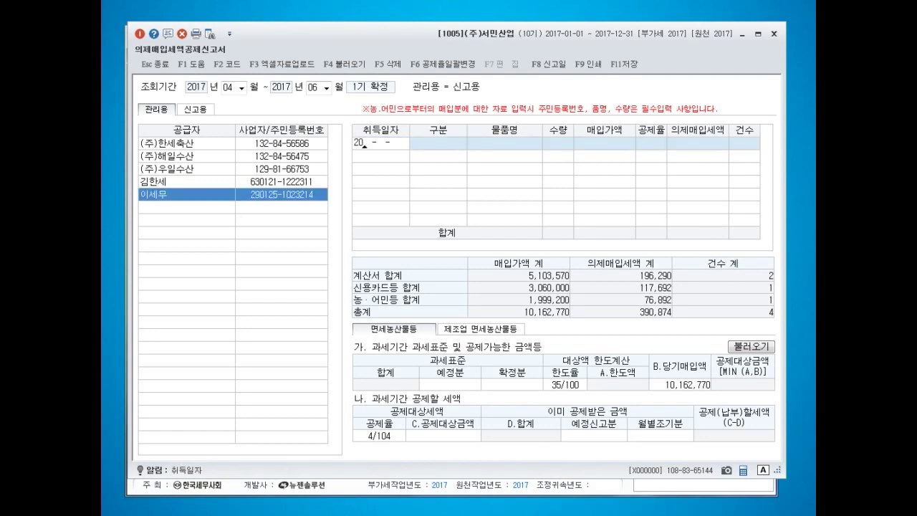
{"action": "key", "text": "Return"}
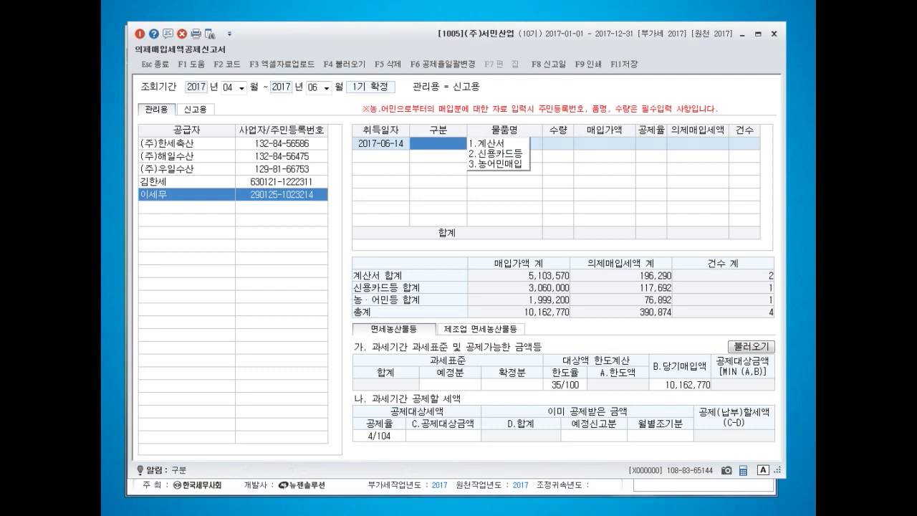
{"action": "key", "text": "3"}
{"action": "key", "text": "Return"}
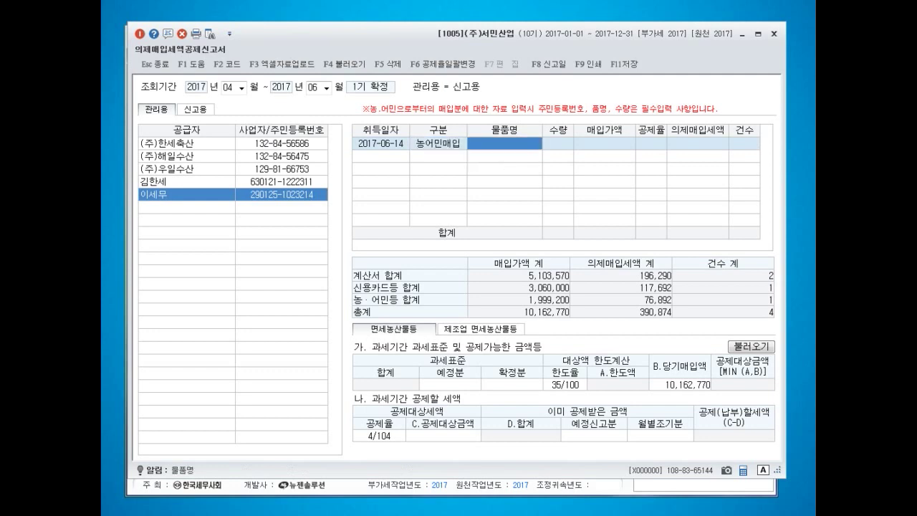
- Record 10 units of 견과류 worth 4,115,700 at 4/104, crediting 158,296
{"action": "type", "text": "견과류"}
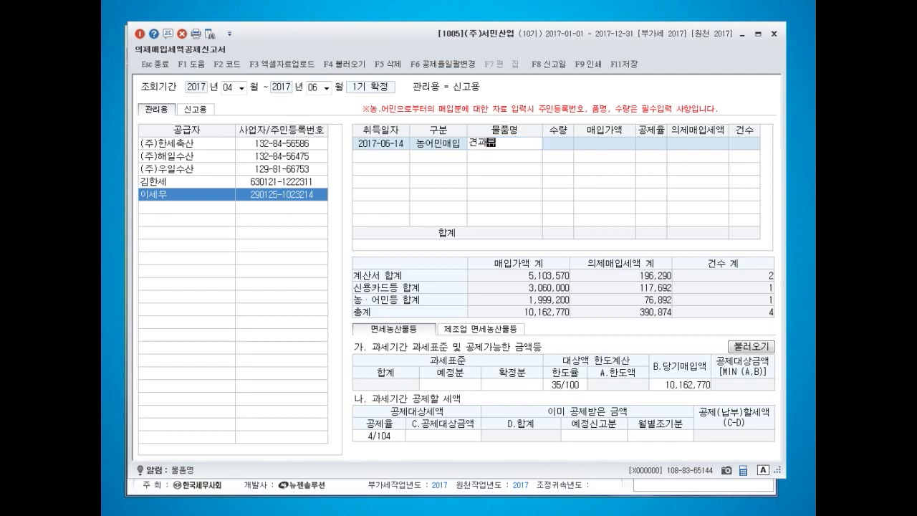
{"action": "key", "text": "Return"}
{"action": "type", "text": "10"}
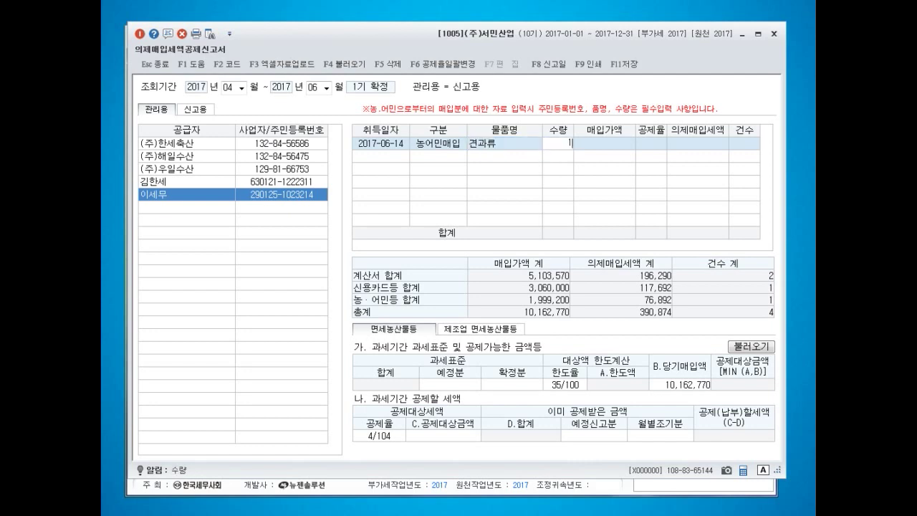
{"action": "key", "text": "Return"}
{"action": "type", "text": "4115700"}
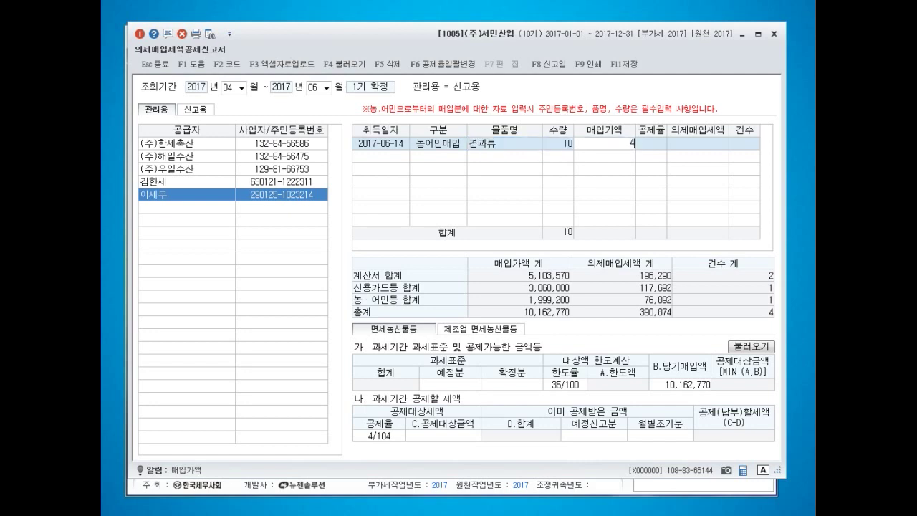
{"action": "key", "text": "Return"}
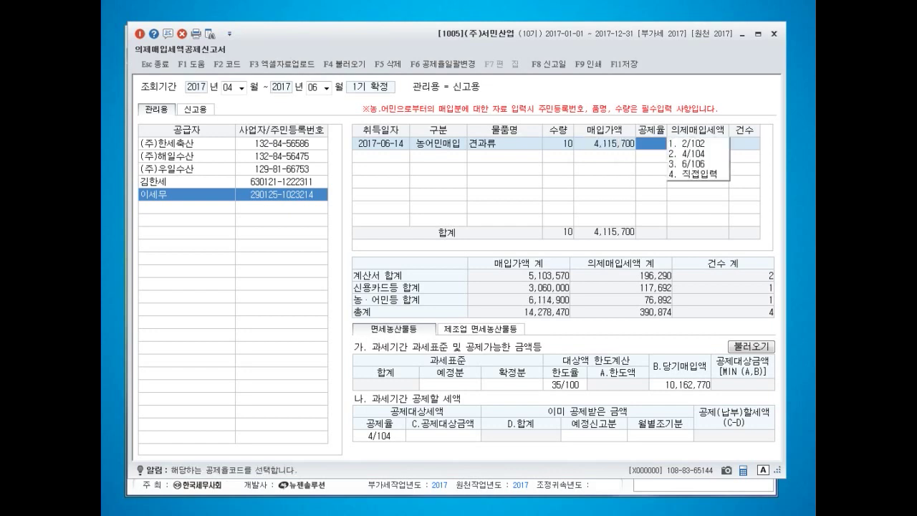
{"action": "key", "text": "2"}
{"action": "key", "text": "Return"}
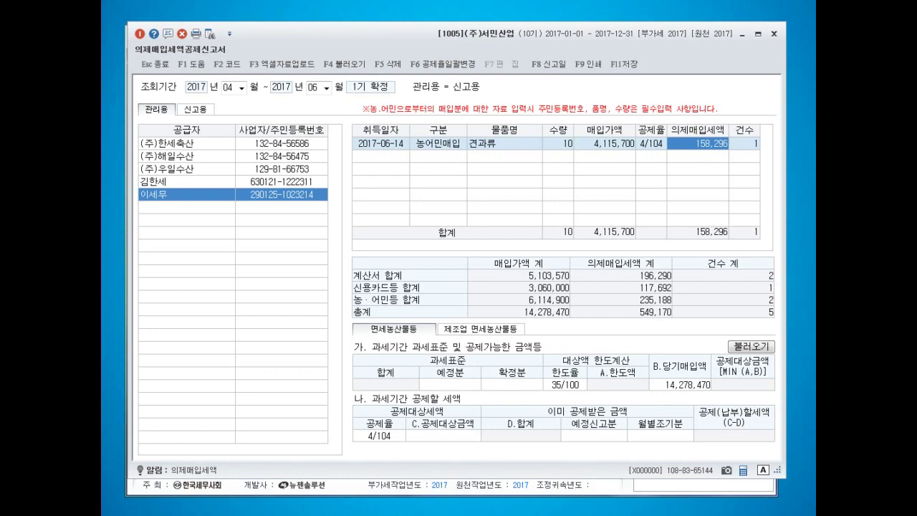
{"action": "left_click", "coordinate": [450, 385]}
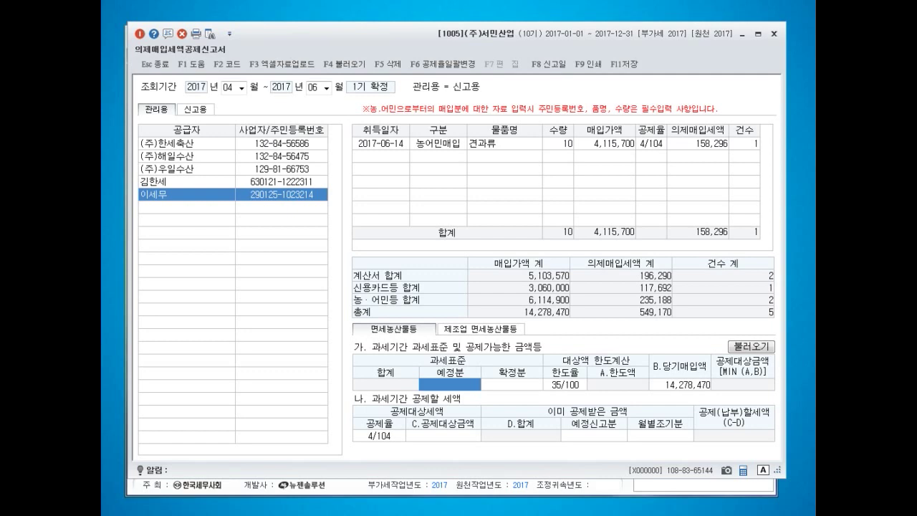
- Enter an 82,000,000 final-return tax base, yielding a 28,700,000 limit and 549,171 credit
{"action": "key", "text": "Return"}
{"action": "type", "text": "82000000"}
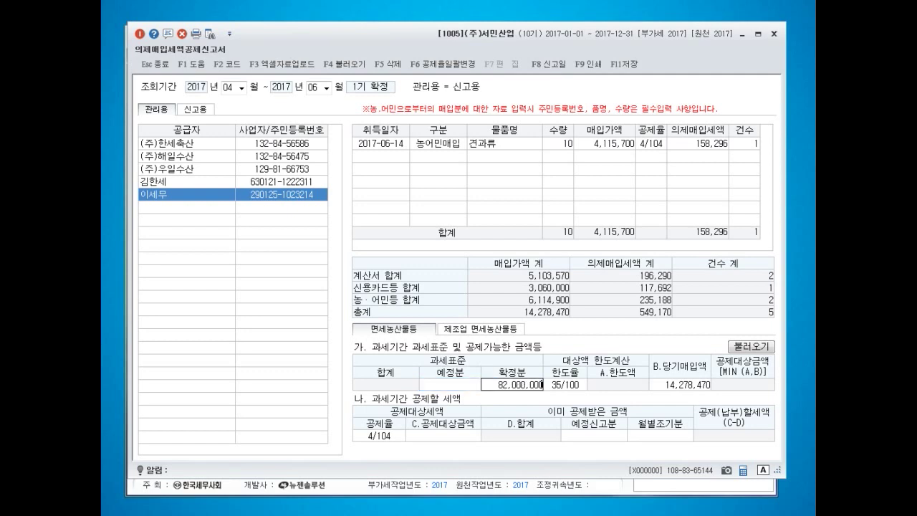
{"action": "key", "text": "Return"}
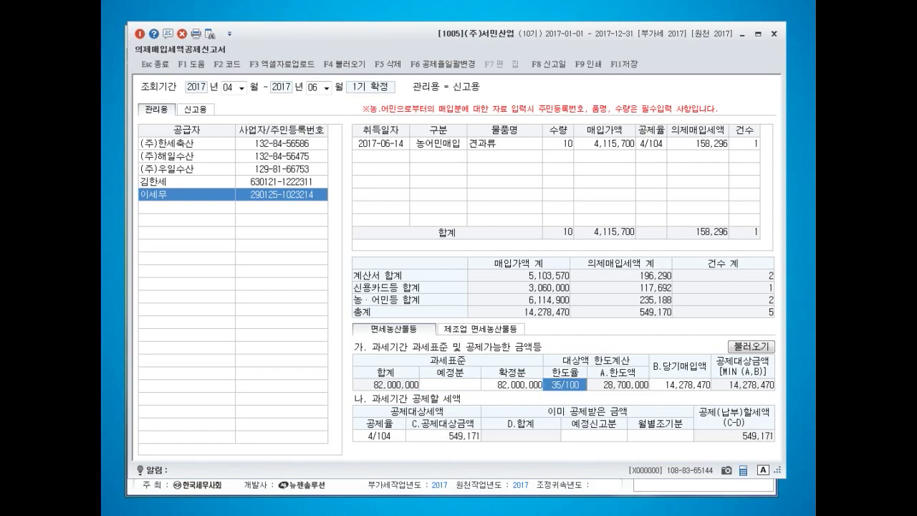
{"action": "key", "text": "Return"}
{"action": "key", "text": "Left"}
{"action": "key", "text": "Return"}
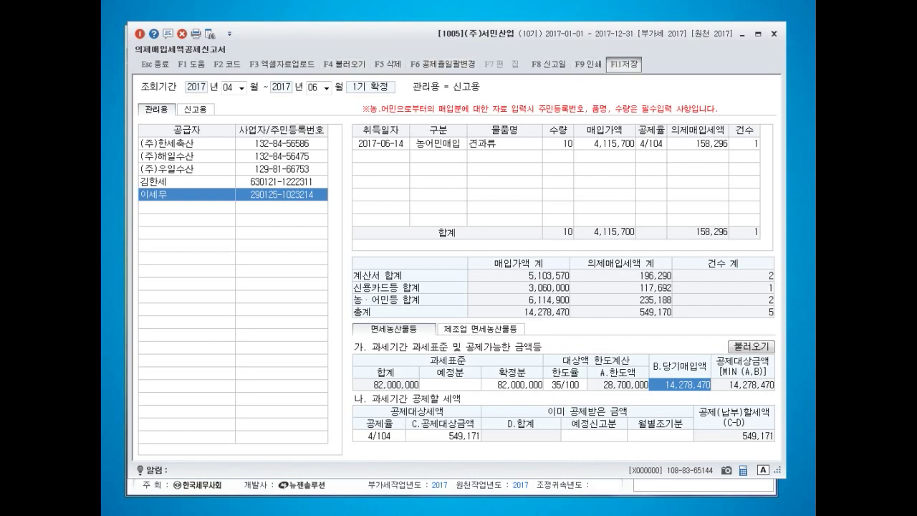
- Save the April–June deemed purchase credit form, confirm the prompt, and close it
{"action": "left_click", "coordinate": [623, 64]}
{"action": "left_click", "coordinate": [468, 281]}
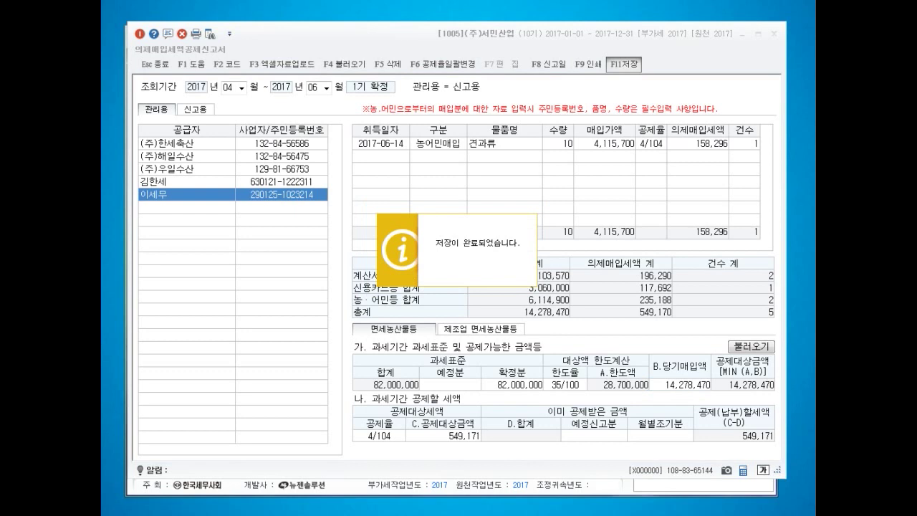
{"action": "key", "text": "Escape"}
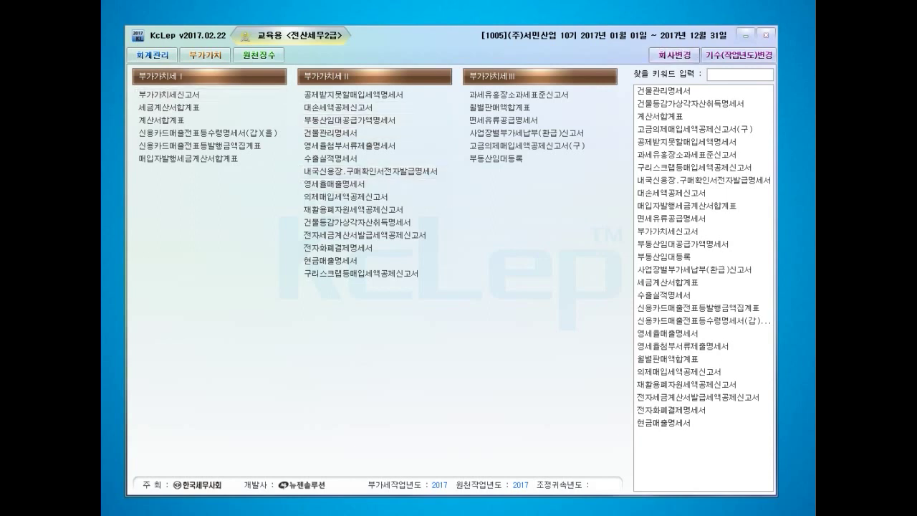
- Reopen the deemed purchase credit form with the period starting in month 10
{"action": "left_click_drag", "start_coordinate": [903, 136], "coordinate": [371, 46]}
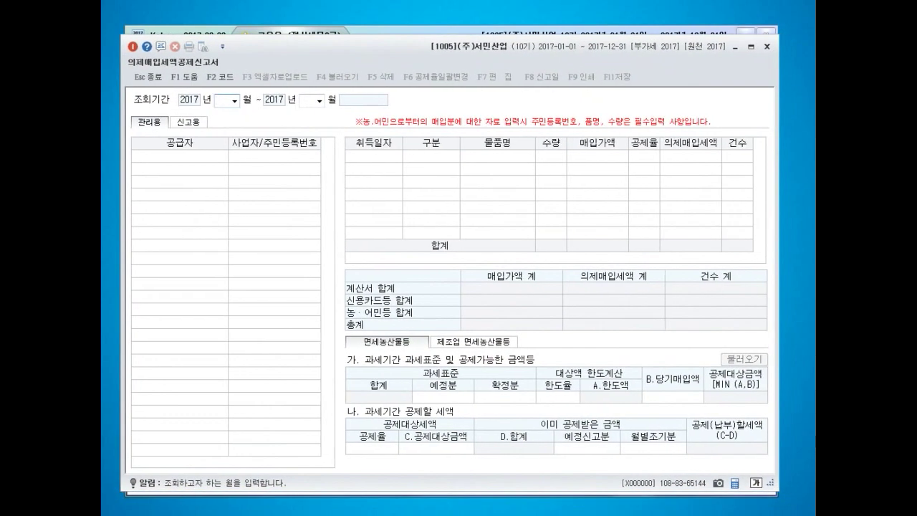
{"action": "type", "text": "10"}
{"action": "key", "text": "Return"}
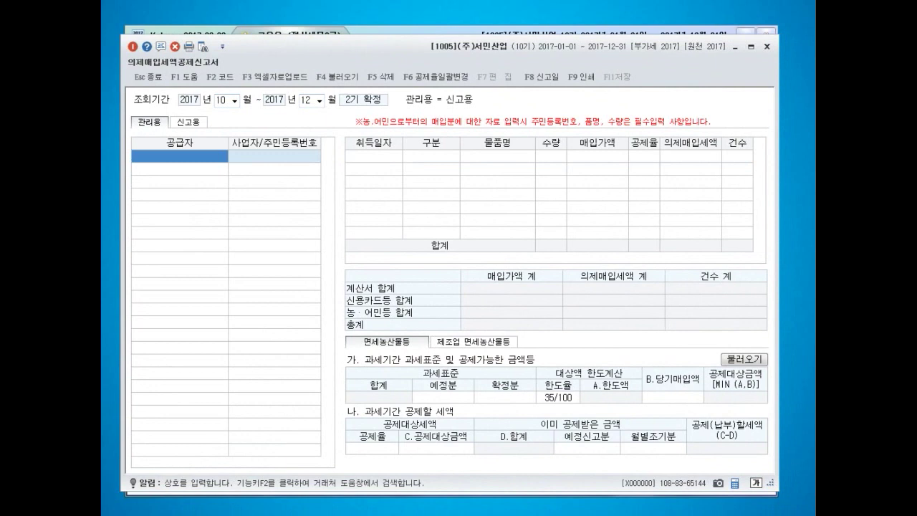
- Enter supplier (주)하나 with its business number and acquisition date 2017-10-06
{"action": "type", "text": "(주)"}
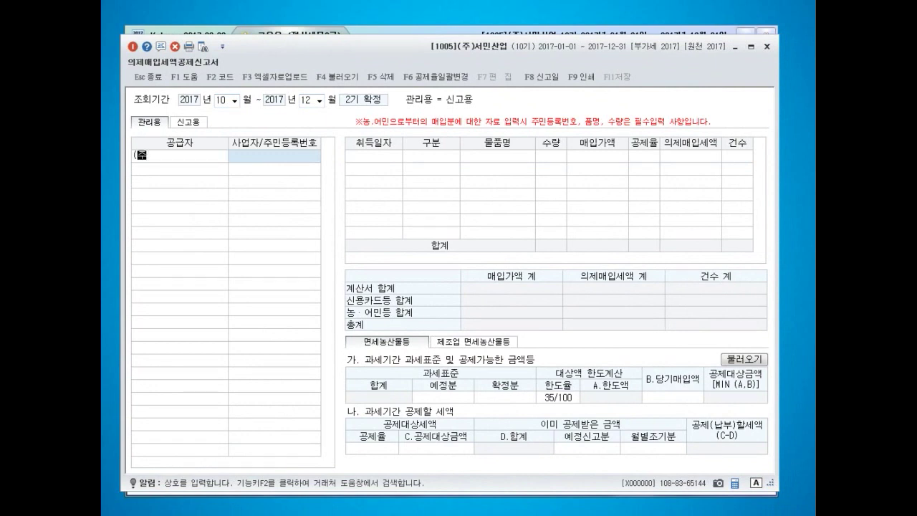
{"action": "key", "text": "BackSpace"}
{"action": "key", "text": "BackSpace"}
{"action": "key", "text": "BackSpace"}
{"action": "key", "text": "F2"}
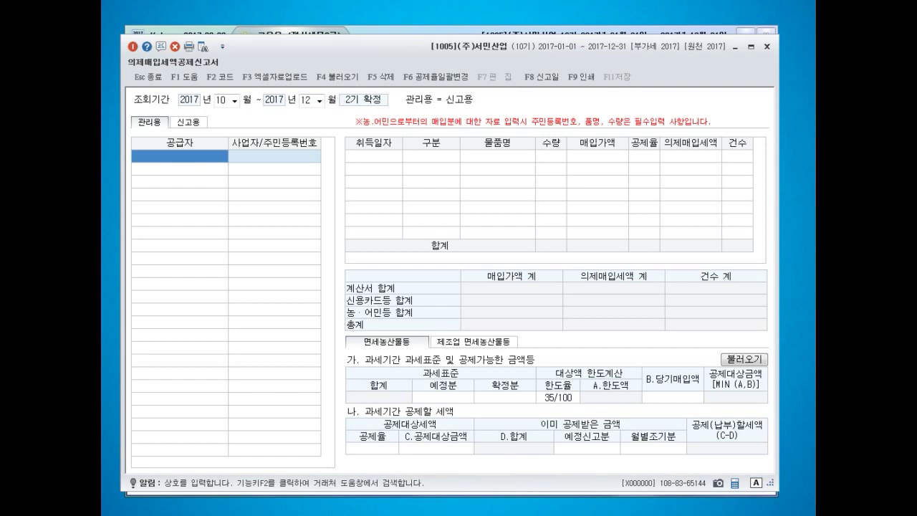
{"action": "type", "text": "하"}
{"action": "key", "text": "Escape"}
{"action": "type", "text": "(주)하나"}
{"action": "key", "text": "Return"}
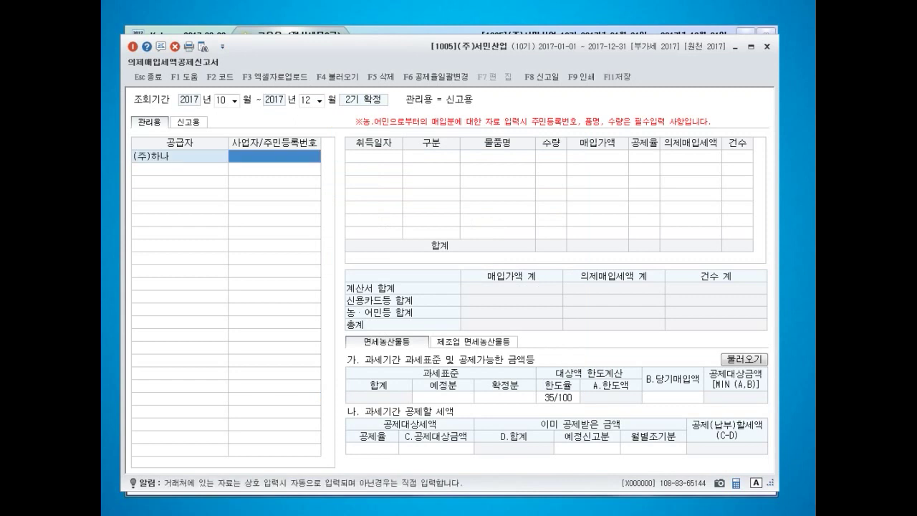
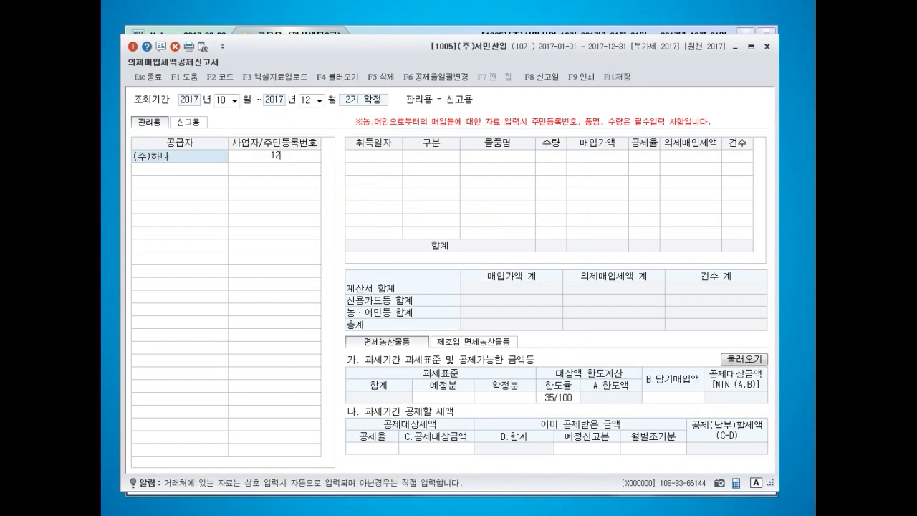
{"action": "key", "text": "Return"}
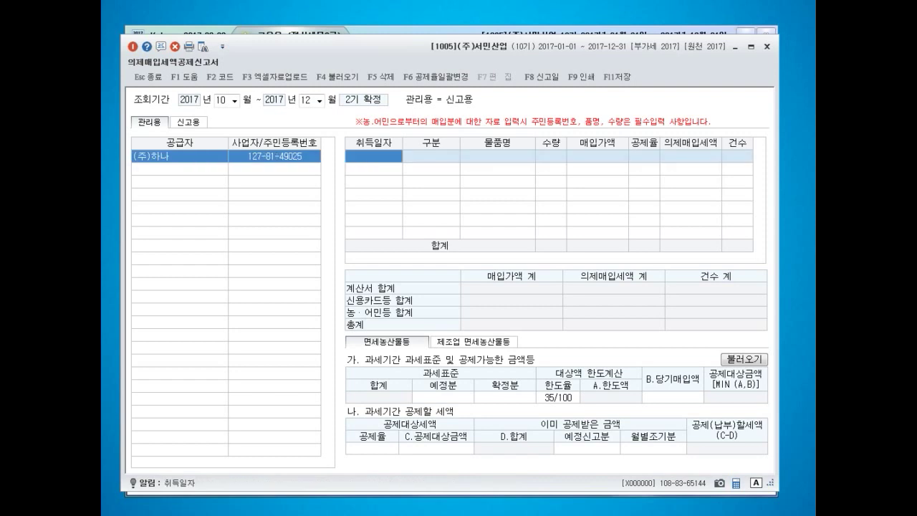
{"action": "type", "text": "20171006"}
{"action": "key", "text": "Return"}
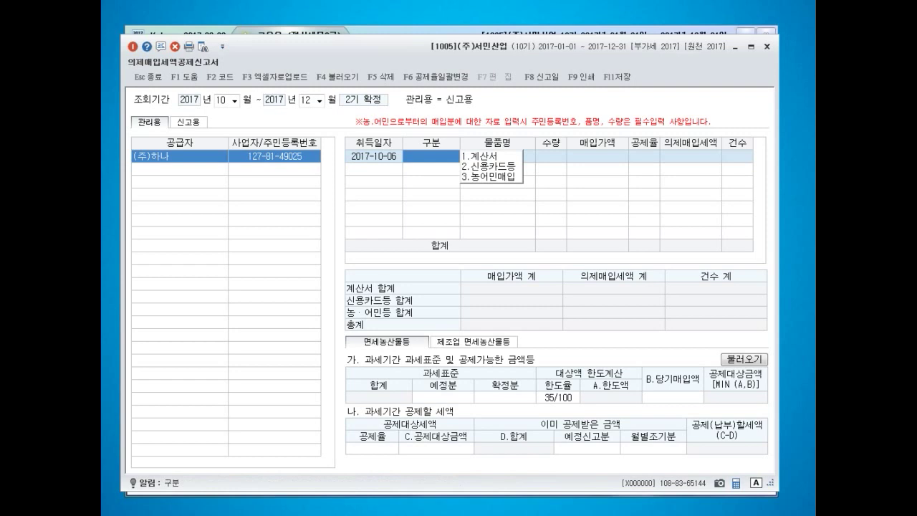
- Record a 계산서 for 5 복숭아 worth 3,060,000 at 4/104, crediting 117,692
{"action": "type", "text": "1"}
{"action": "key", "text": "Return"}
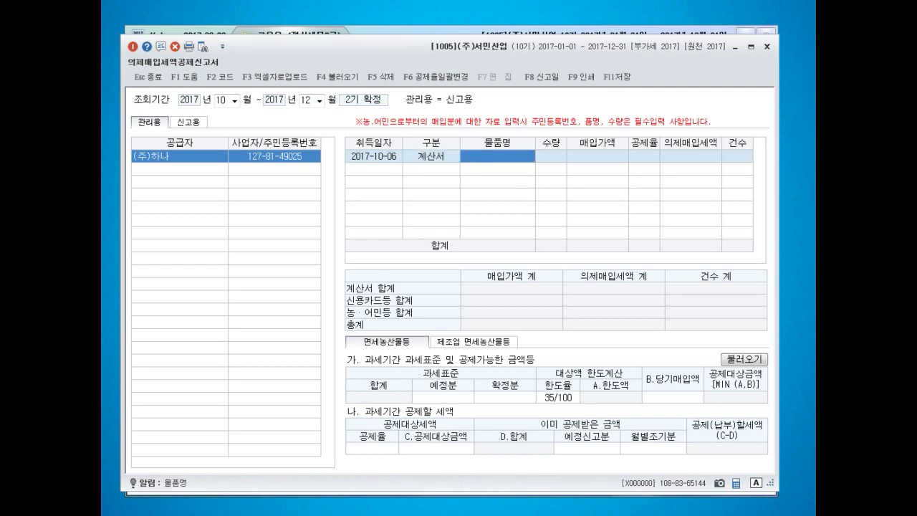
{"action": "type", "text": "복숭아"}
{"action": "key", "text": "Return"}
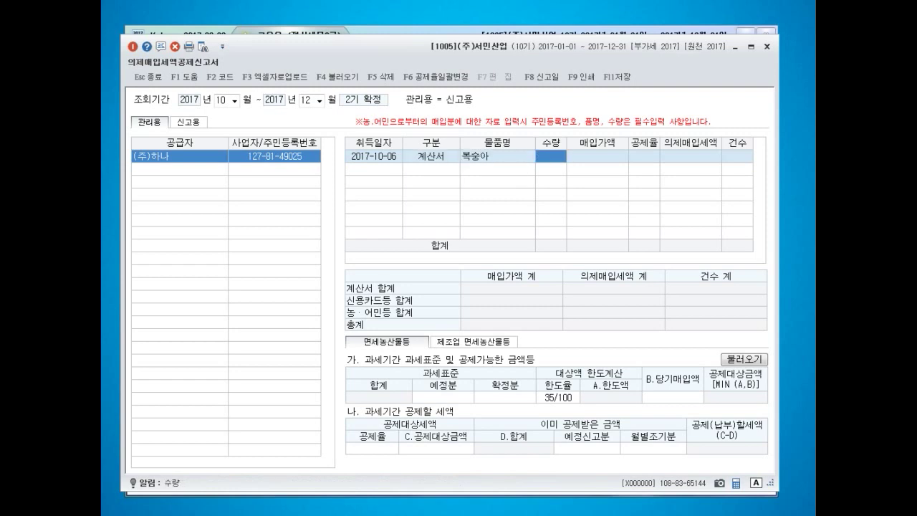
{"action": "type", "text": "5"}
{"action": "key", "text": "Return"}
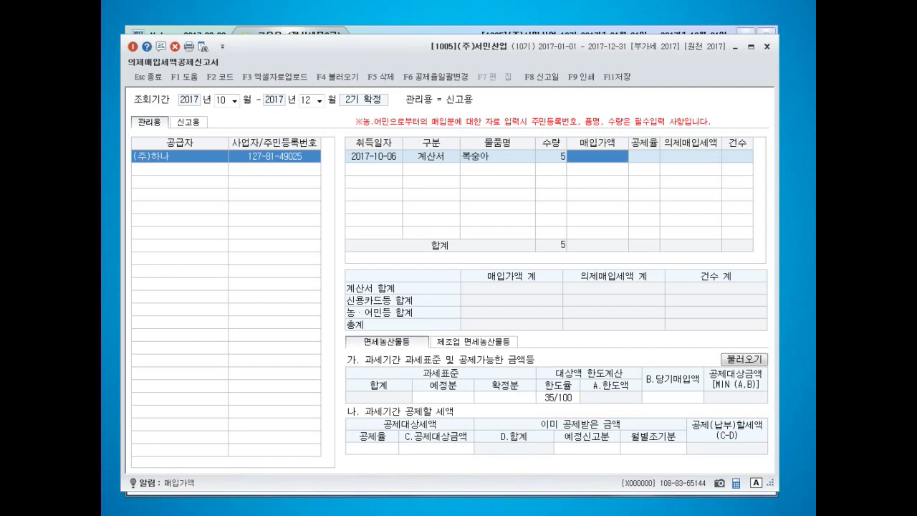
{"action": "type", "text": "3060000"}
{"action": "key", "text": "Return"}
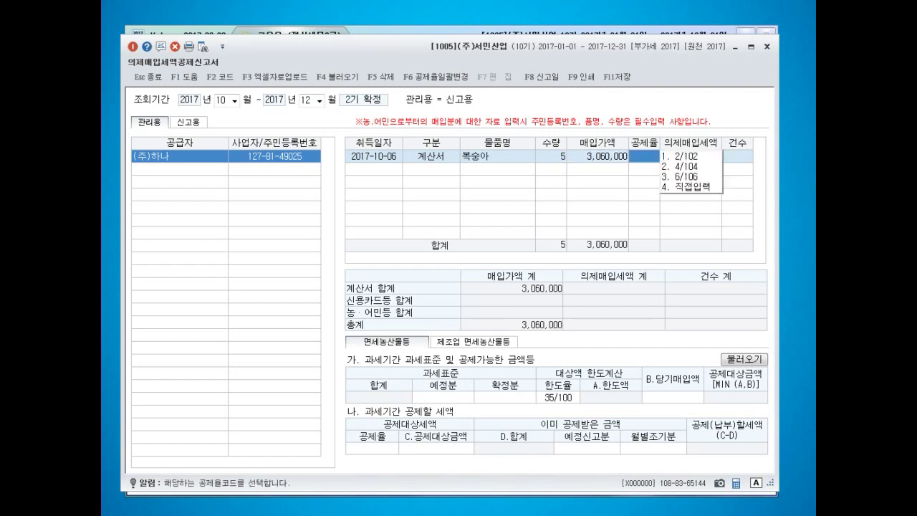
{"action": "key", "text": "2"}
{"action": "key", "text": "Return"}
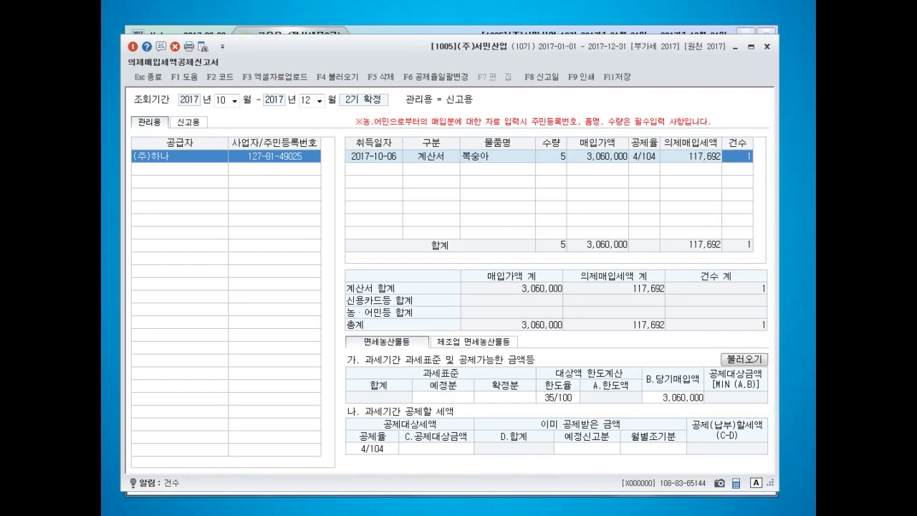
{"action": "left_click", "coordinate": [179, 169]}
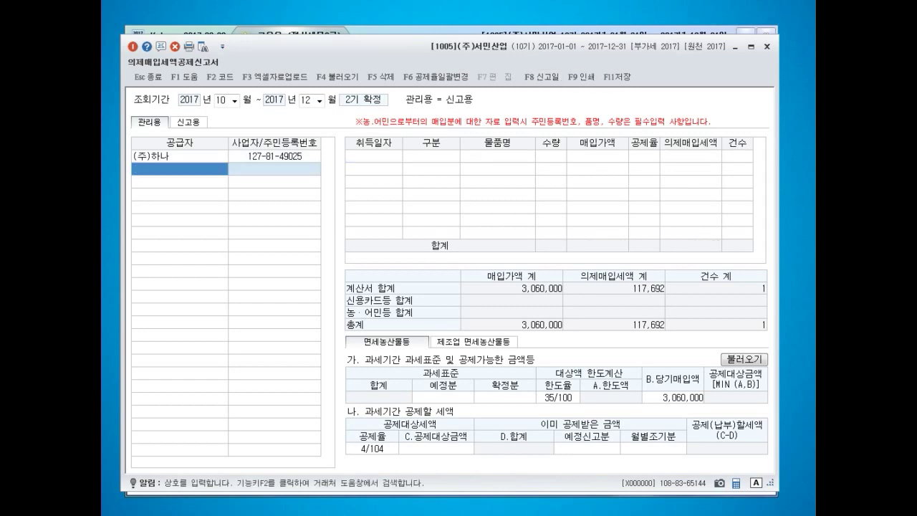
- Enter supplier (주)대어 with its business number and date 2017-11-02, then delete it with F5
{"action": "type", "text": "(주)대어"}
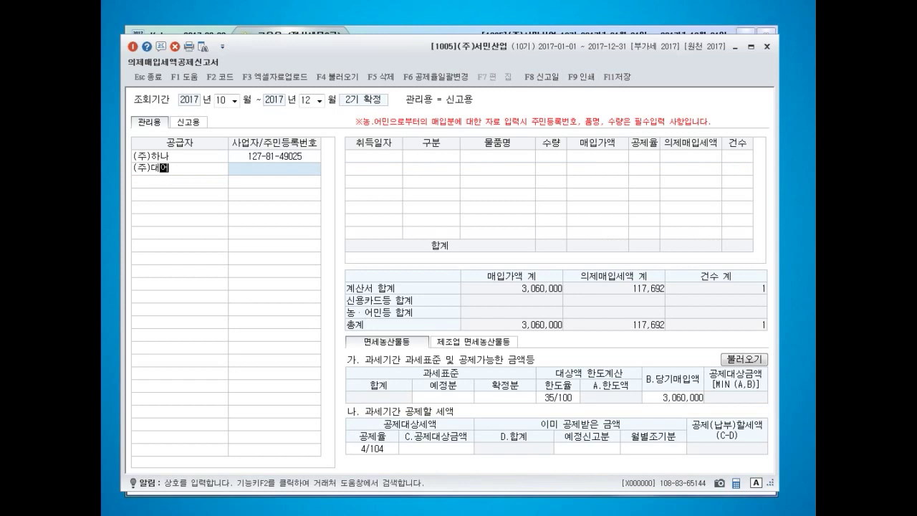
{"action": "key", "text": "Return"}
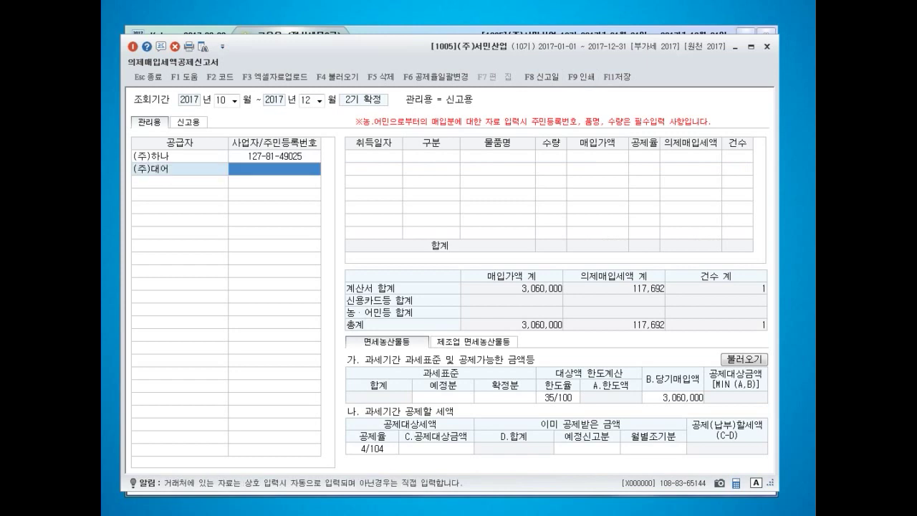
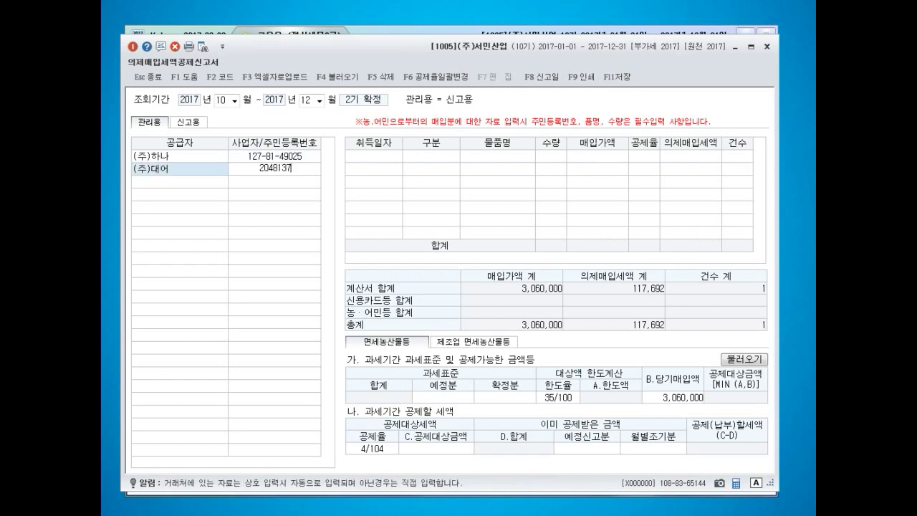
{"action": "key", "text": "Return"}
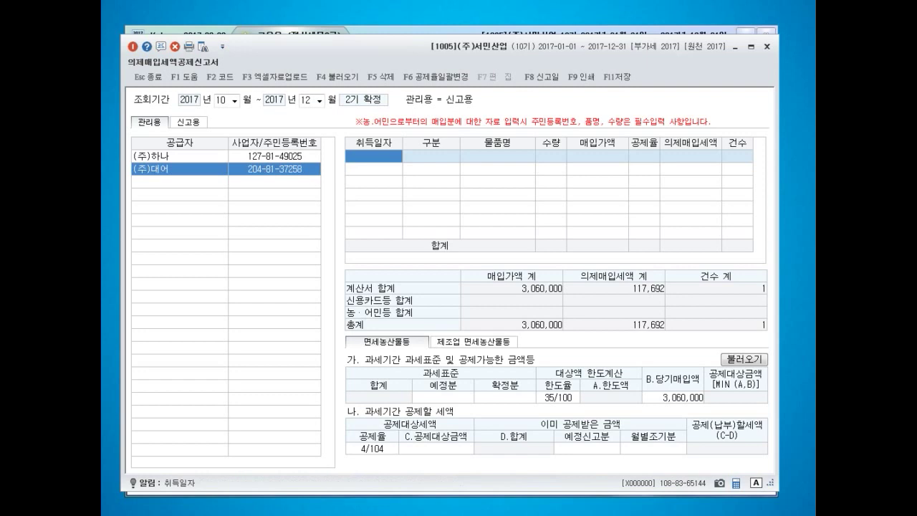
{"action": "type", "text": "2017-11-02"}
{"action": "key", "text": "Return"}
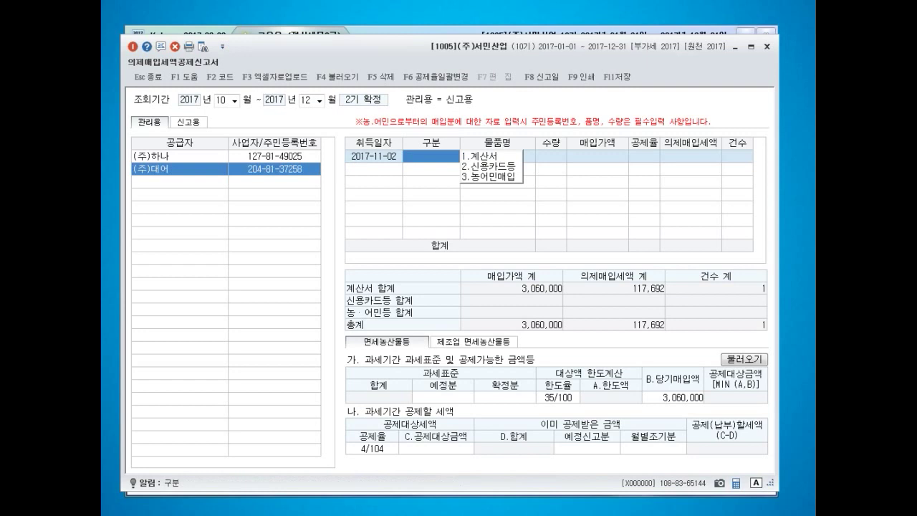
{"action": "left_click", "coordinate": [180, 169]}
{"action": "key", "text": "F5"}
{"action": "key", "text": "Return"}
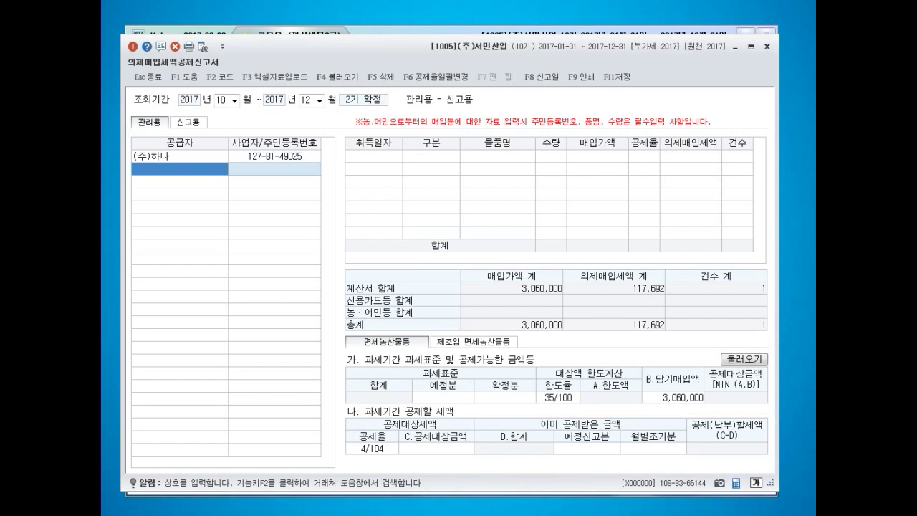
- Add supplier (주)보람 with its business number and acquisition date 2017-12-03
{"action": "type", "text": "(주)보람"}
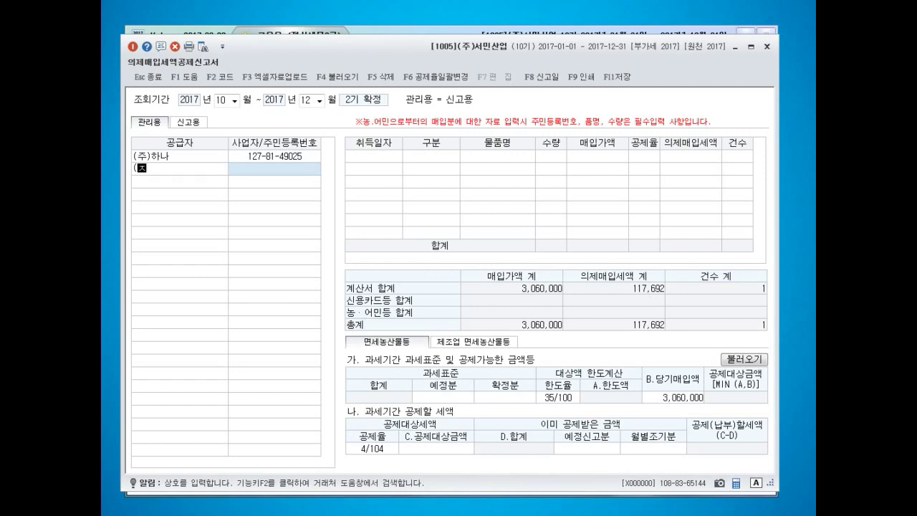
{"action": "key", "text": "Return"}
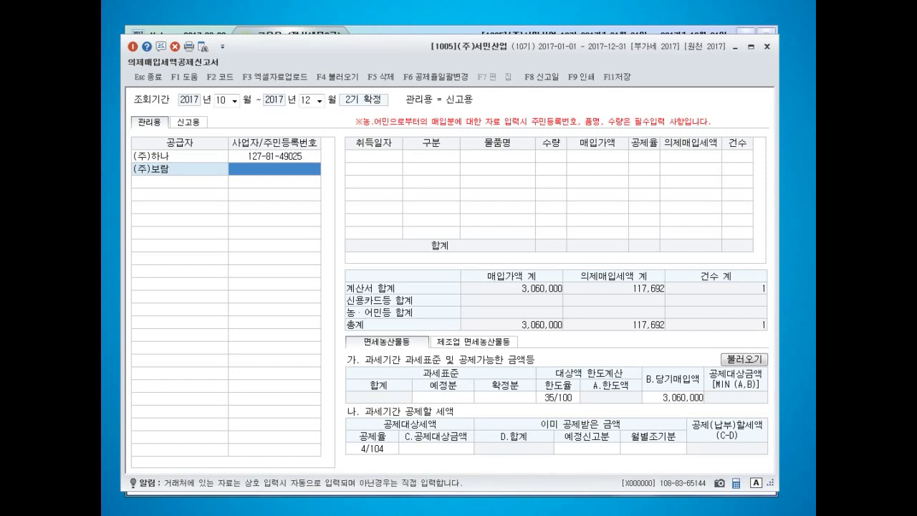
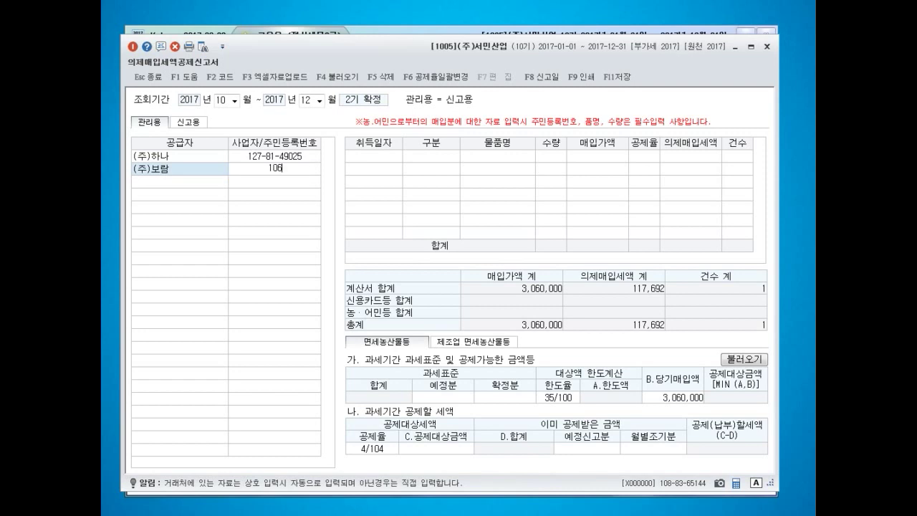
{"action": "key", "text": "Return"}
{"action": "type", "text": "20171203"}
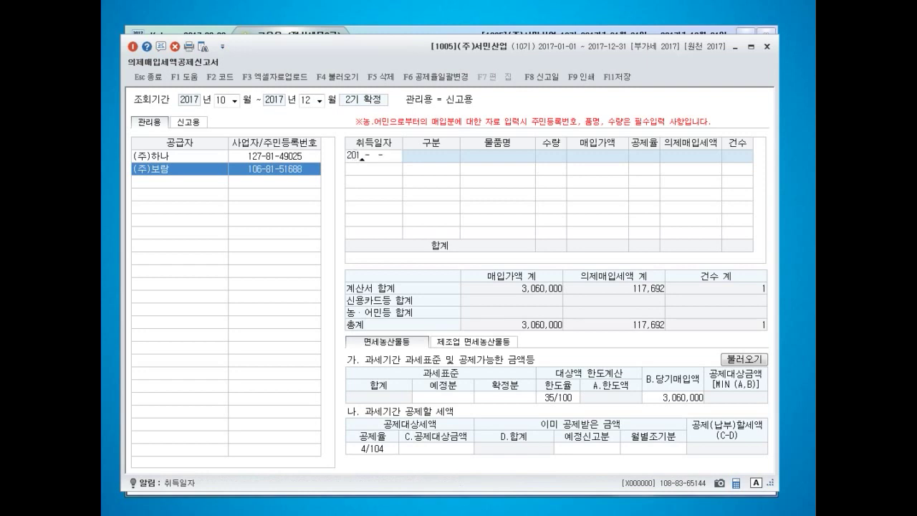
{"action": "key", "text": "Return"}
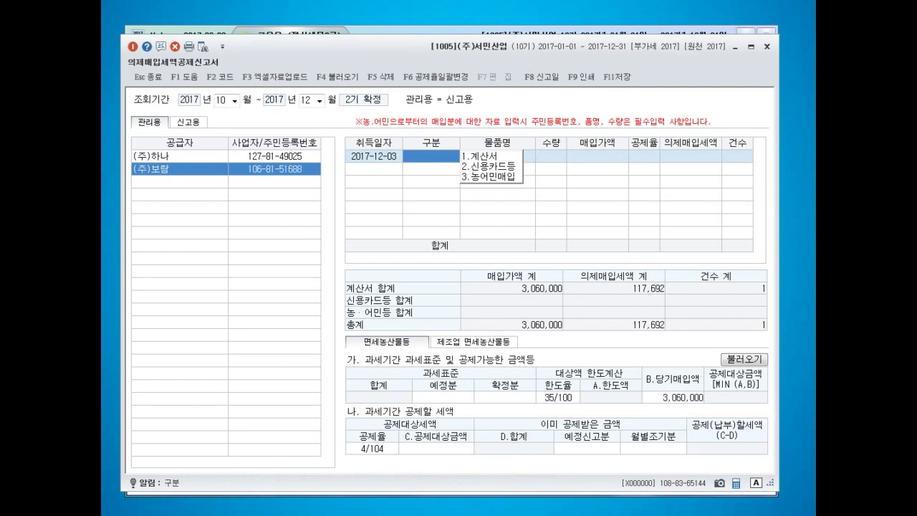
- Record a 2.신용카드등 purchase of 5 복숭아 for 1,428,000 at the 4/104 rate
{"action": "type", "text": "2"}
{"action": "key", "text": "Return"}
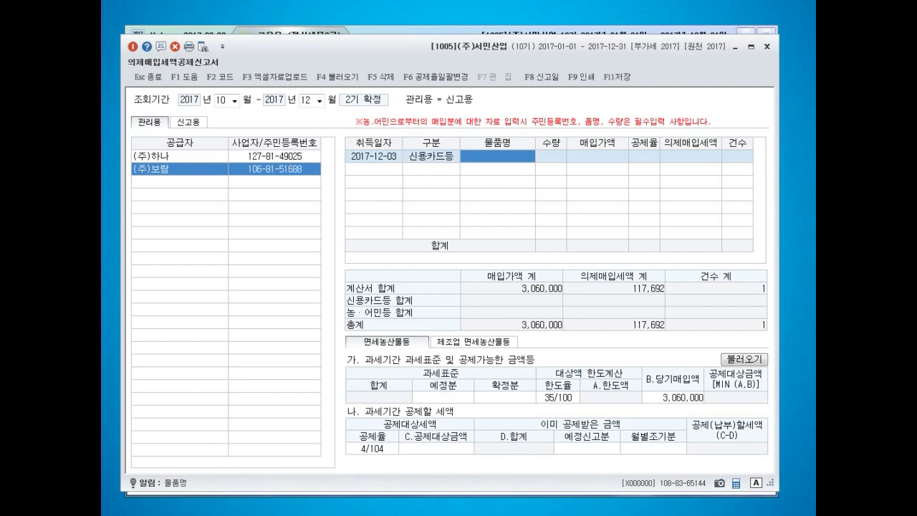
{"action": "type", "text": "복숭아"}
{"action": "key", "text": "Return"}
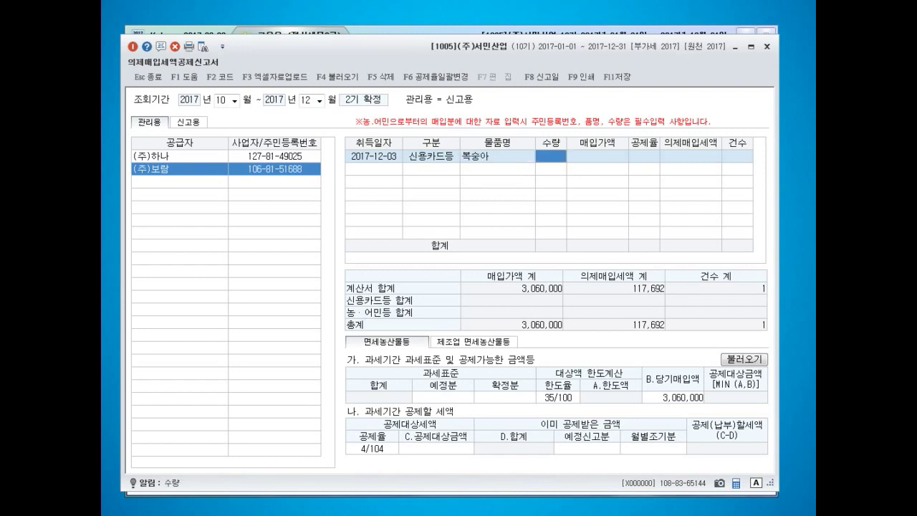
{"action": "type", "text": "5"}
{"action": "key", "text": "Return"}
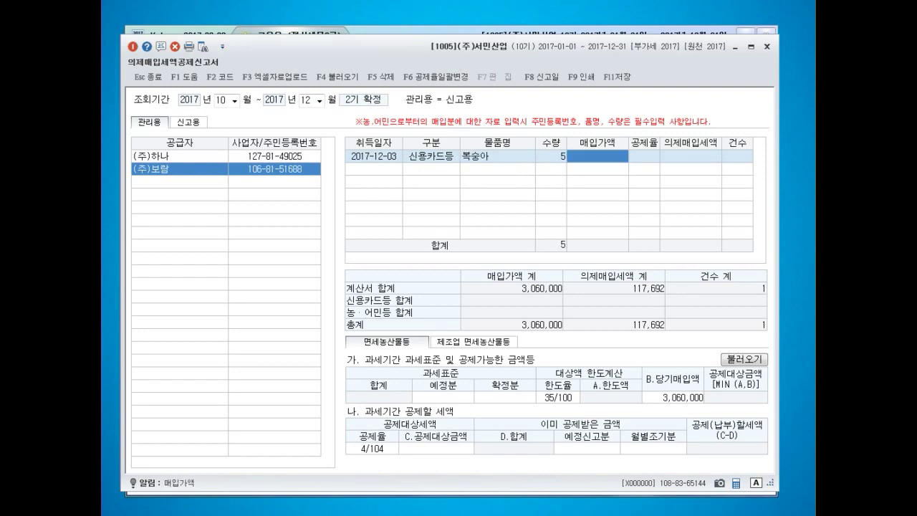
{"action": "type", "text": "1428000"}
{"action": "key", "text": "Return"}
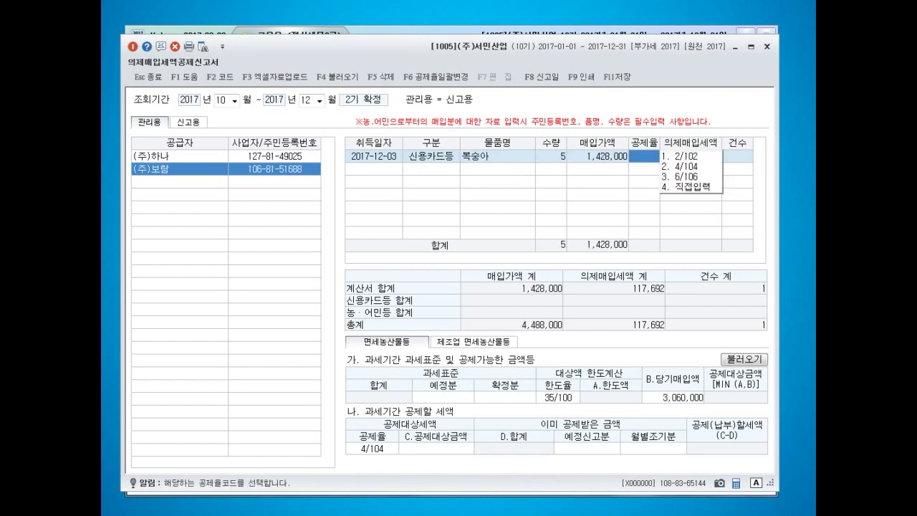
{"action": "type", "text": "2"}
{"action": "key", "text": "Return"}
{"action": "key", "text": "Return"}
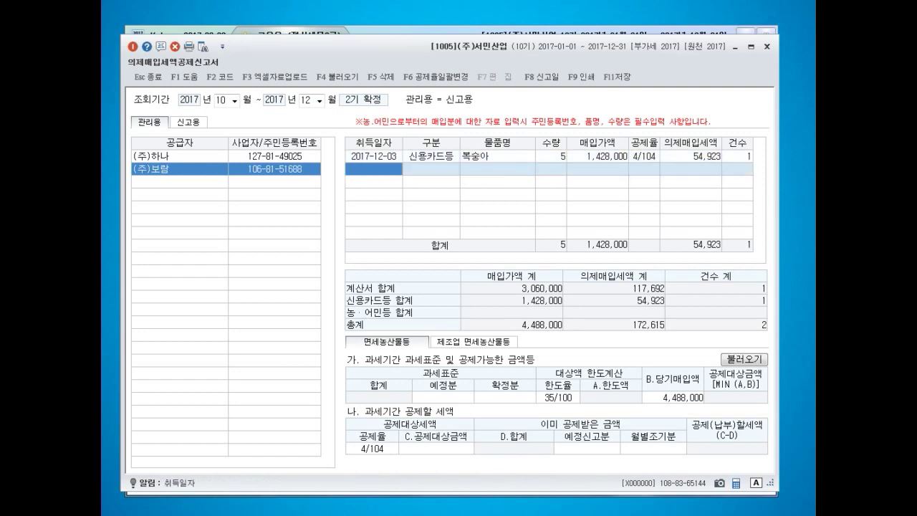
{"action": "key", "text": "Return"}
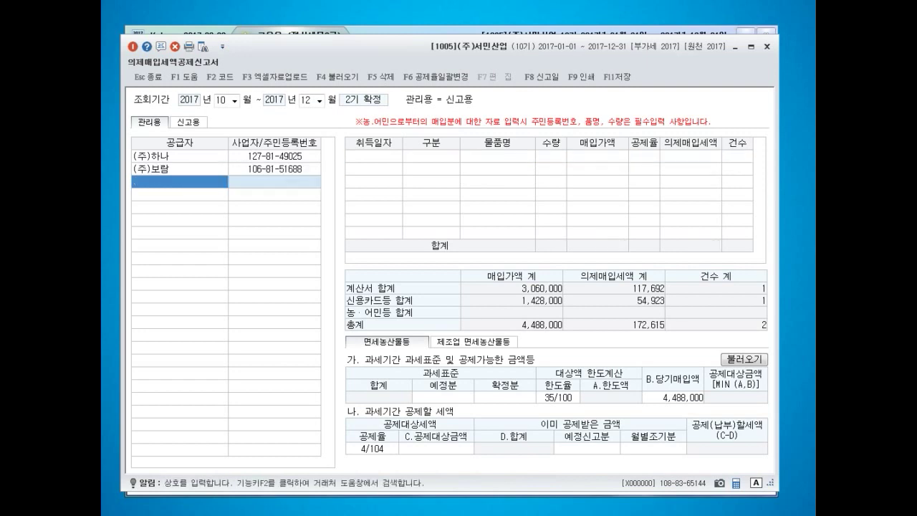
- Add the individual farmer supplier with their resident number and acquisition date 2017-10-01
{"action": "key", "text": "Return"}
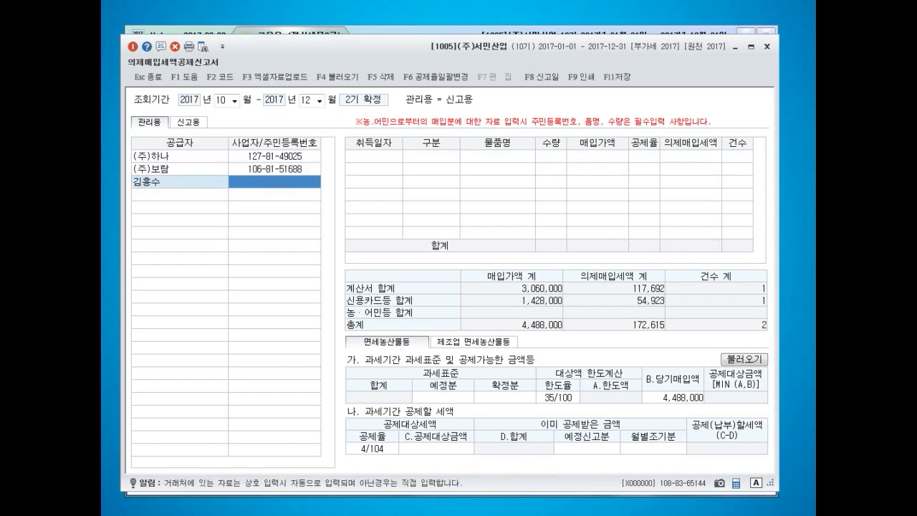
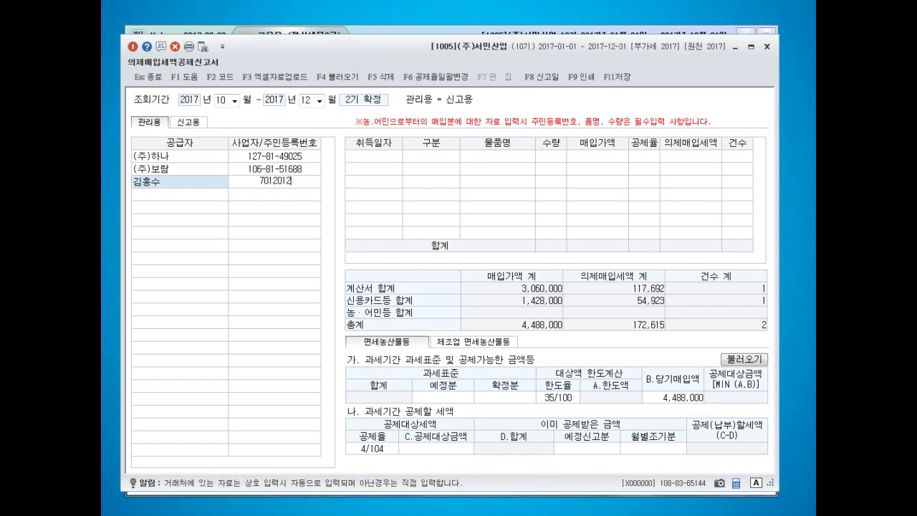
{"action": "key", "text": "Return"}
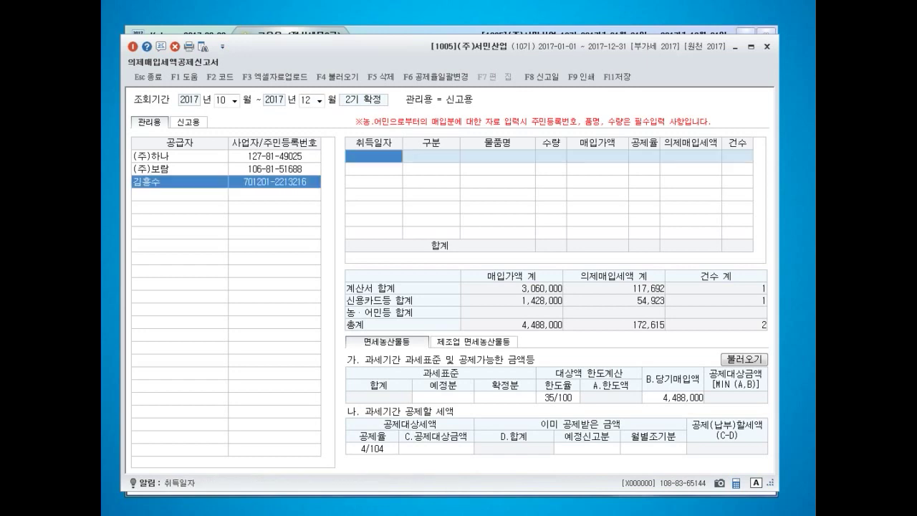
{"action": "type", "text": "2017-10-0"}
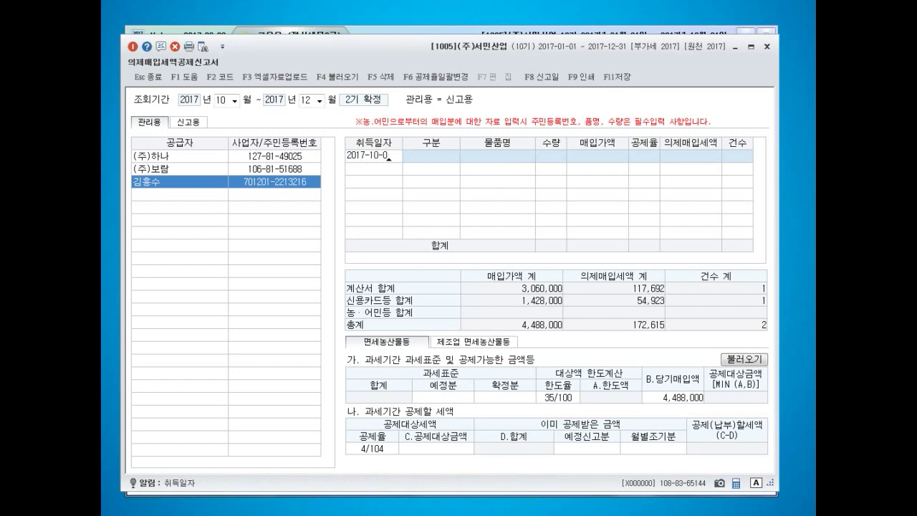
{"action": "type", "text": "1"}
{"action": "key", "text": "Return"}
- Record a 3 농어민매입 purchase of 5 복숭아 for 3,978,000 at 4/104
{"action": "type", "text": "3"}
{"action": "key", "text": "Return"}
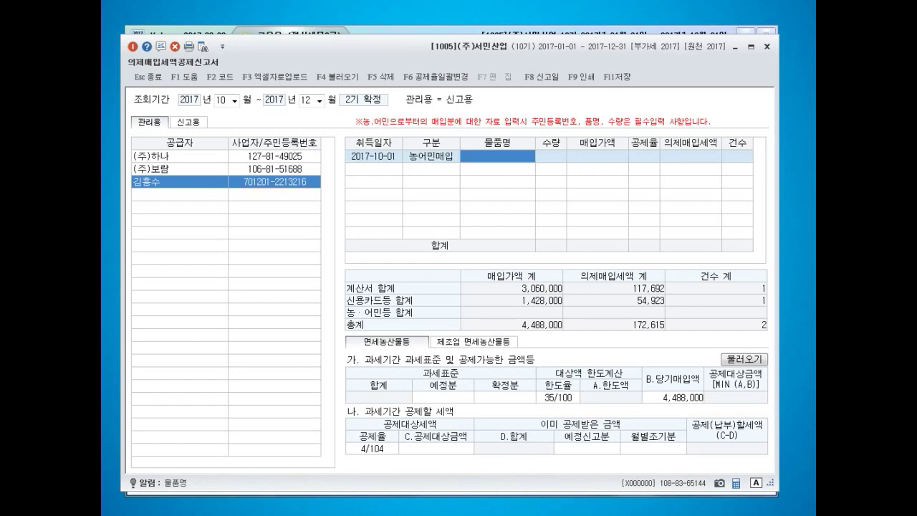
{"action": "type", "text": "복숭아"}
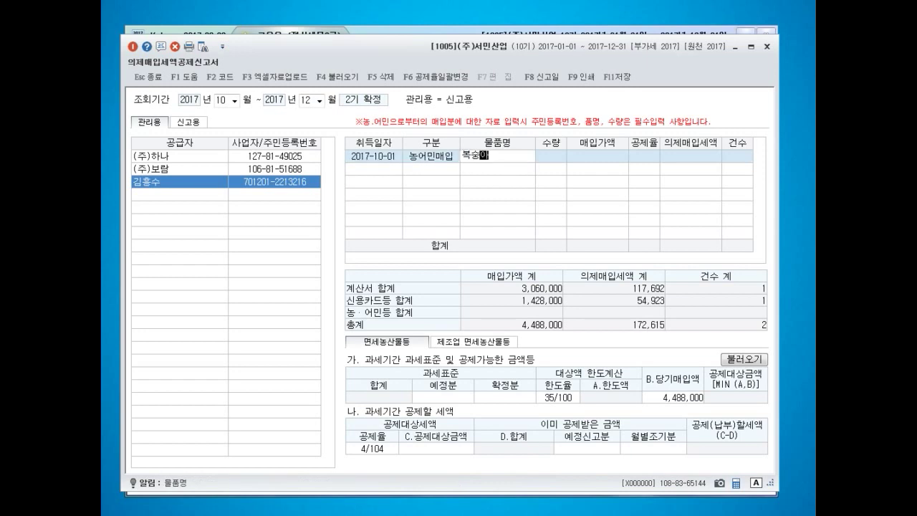
{"action": "key", "text": "Return"}
{"action": "type", "text": "5"}
{"action": "key", "text": "Return"}
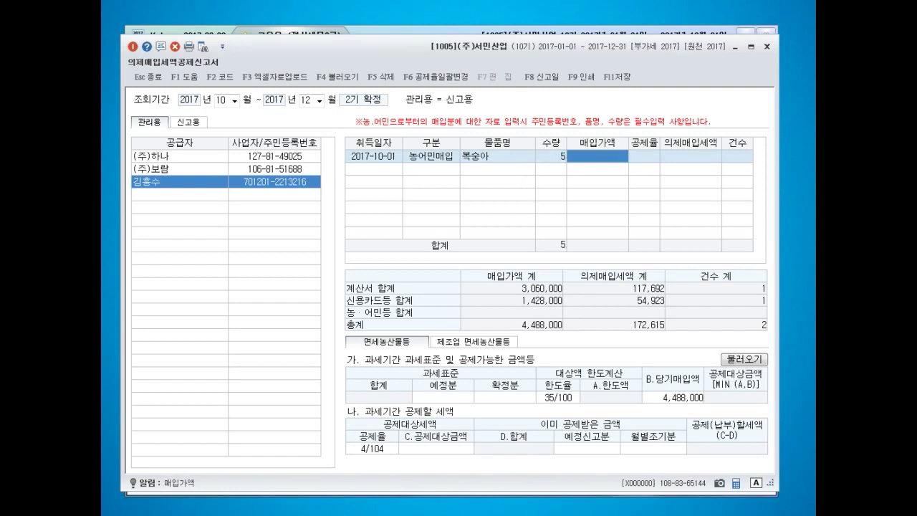
{"action": "type", "text": "3978000"}
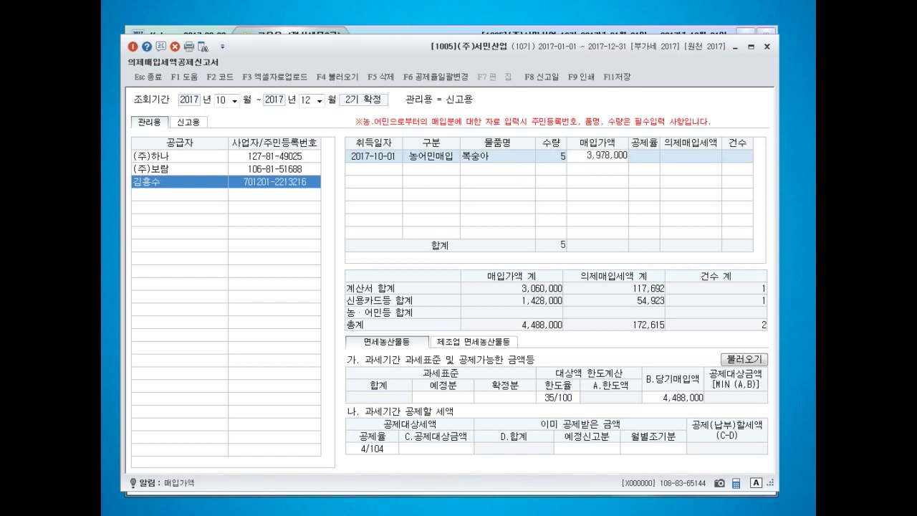
{"action": "key", "text": "Return"}
{"action": "key", "text": "2"}
{"action": "key", "text": "Return"}
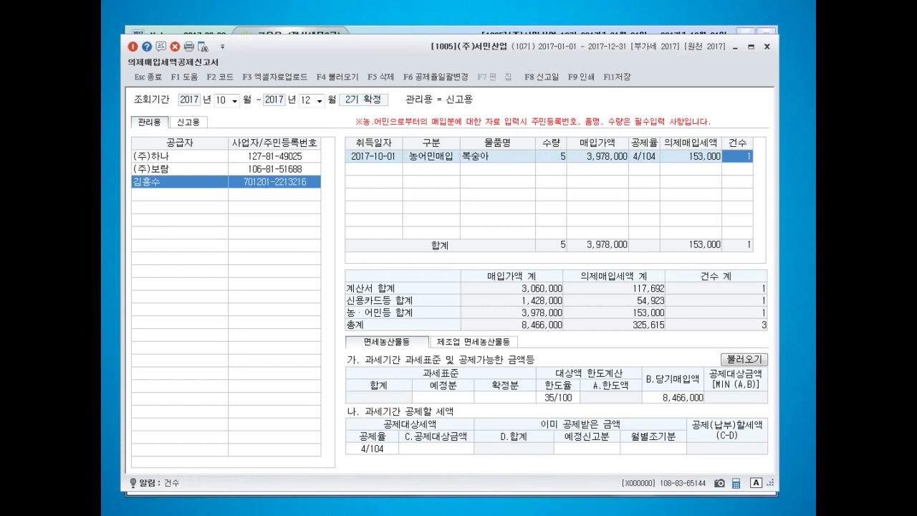
{"action": "key", "text": "Return"}
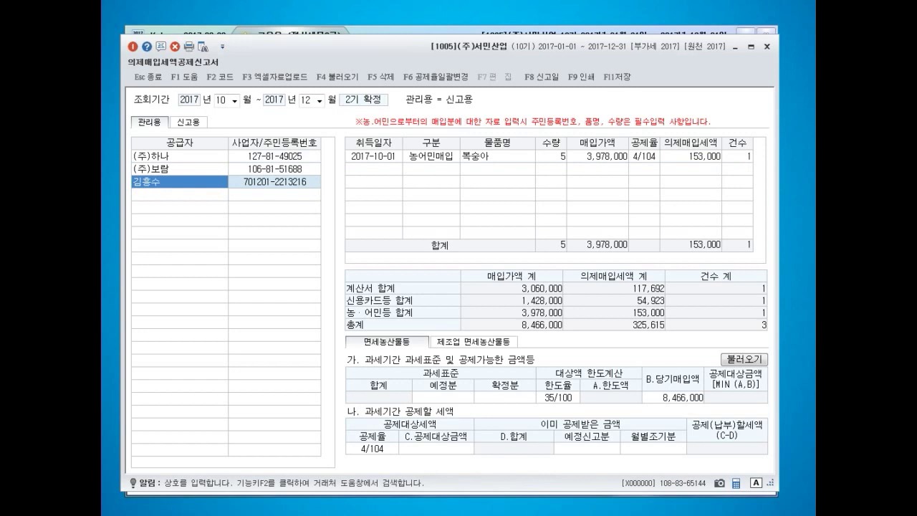
- Enter a tax base of 30,000,000 for 예정분 and 50,000,000 for 확정분
{"action": "left_click", "coordinate": [443, 396]}
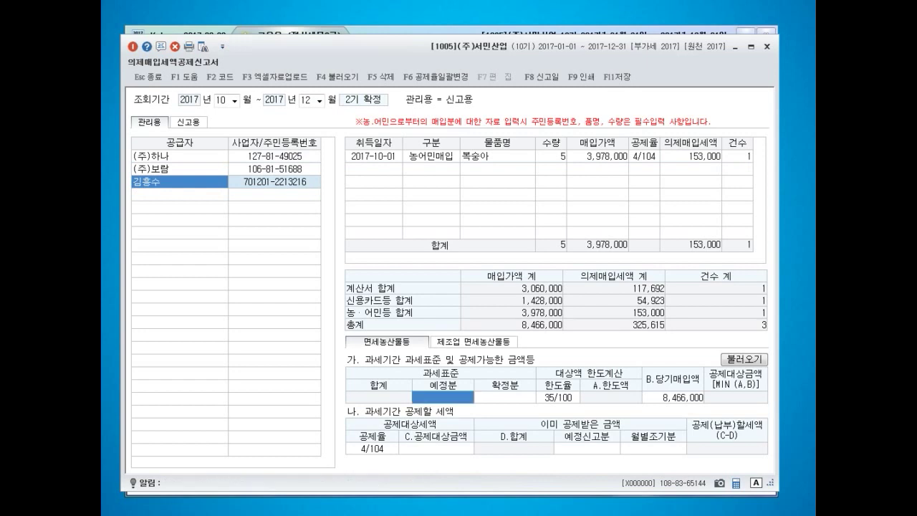
{"action": "type", "text": "30000000"}
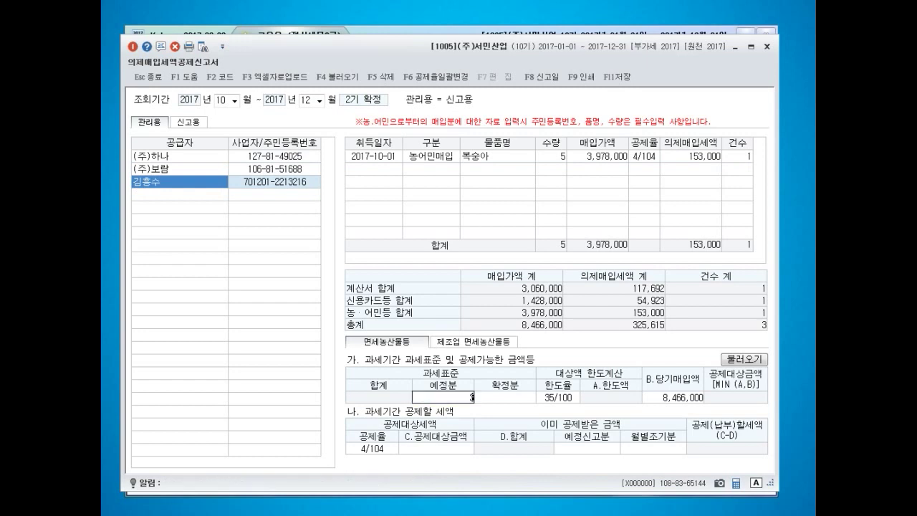
{"action": "key", "text": "Return"}
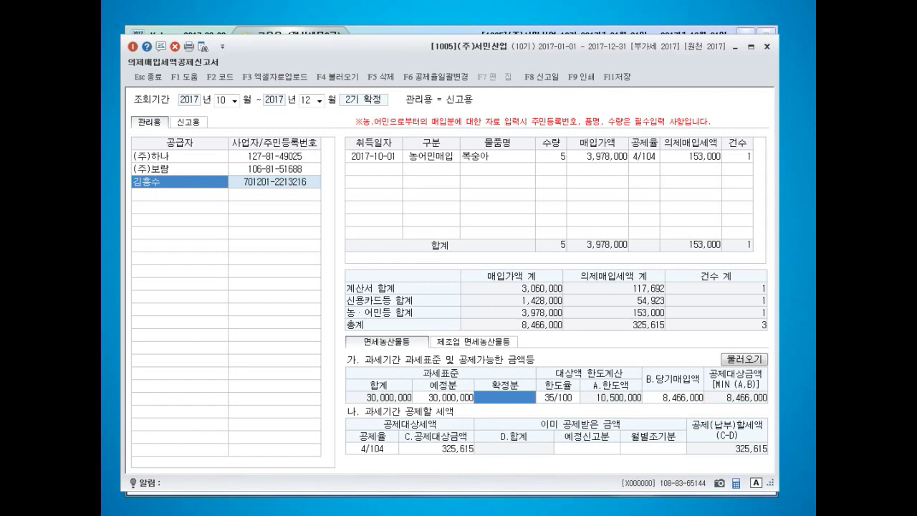
{"action": "type", "text": "50000000"}
{"action": "key", "text": "Return"}
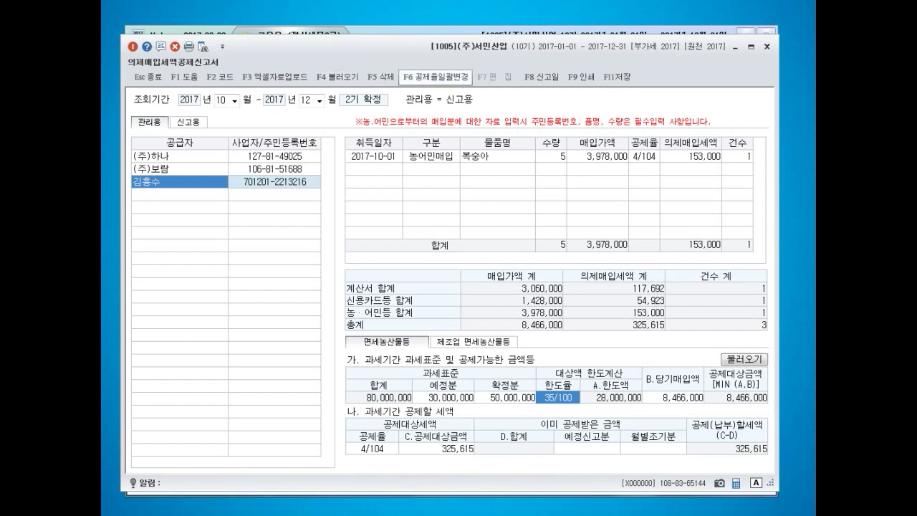
- Save the deemed purchase credit form with F11, close it, and open 회사변경
{"action": "left_click", "coordinate": [617, 77]}
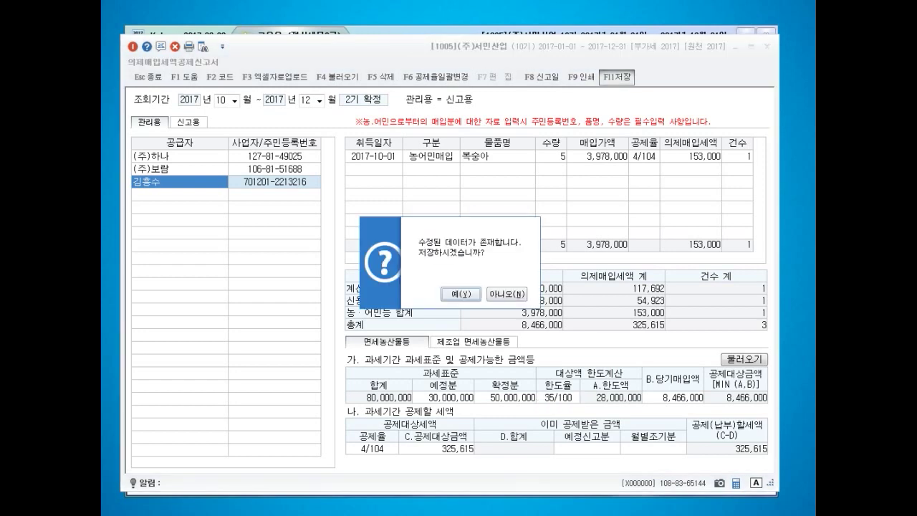
{"action": "key", "text": "Return"}
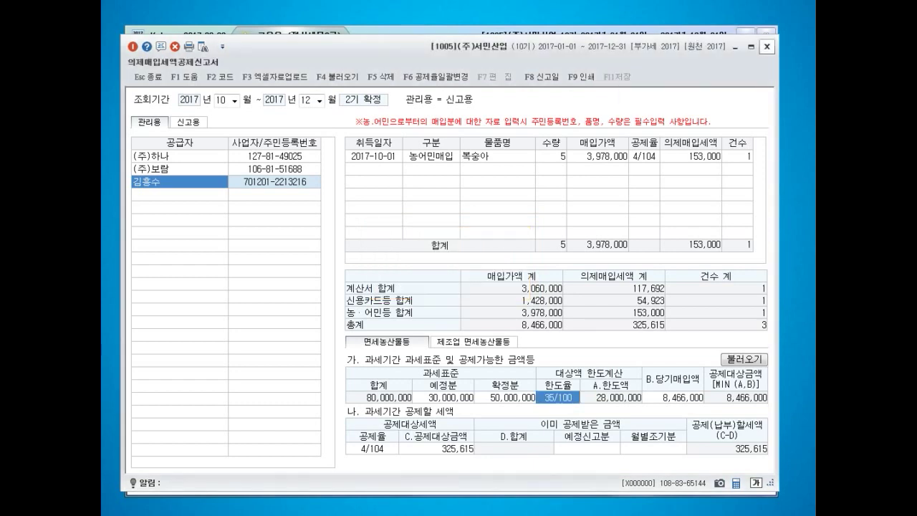
{"action": "left_click", "coordinate": [766, 47]}
{"action": "left_click", "coordinate": [675, 55]}
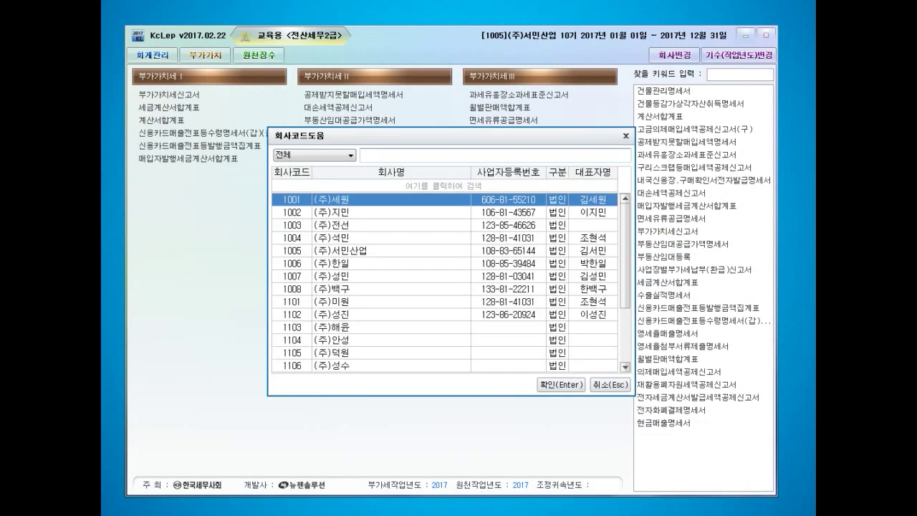
- Switch to company 2200 (주)상민전자 and show the 회계관리 menu
{"action": "type", "text": "2200"}
{"action": "key", "text": "Return"}
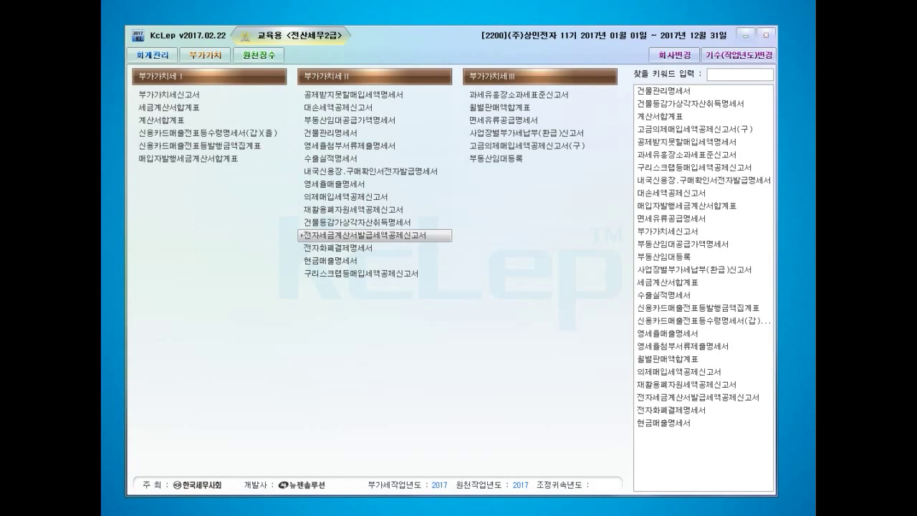
{"action": "left_click", "coordinate": [152, 55]}
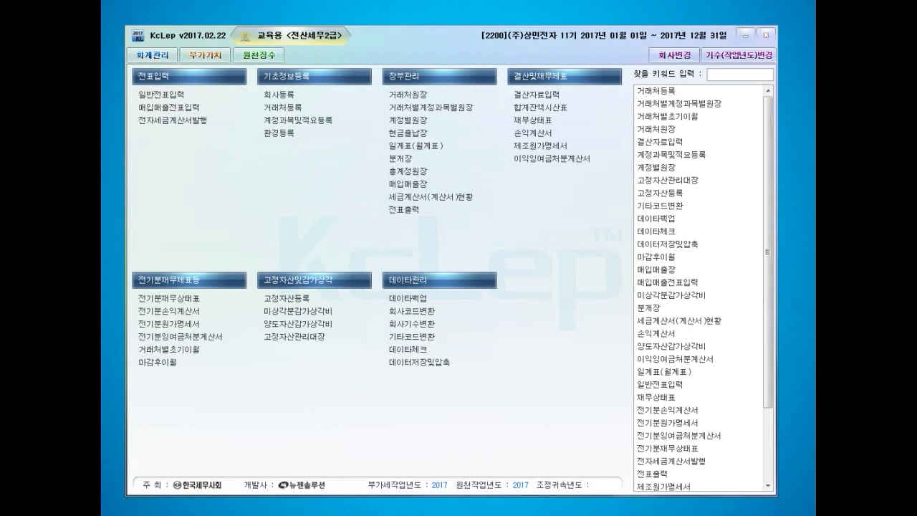
- In 매입매출전표입력, enter a January 5 type 18 카면 line: 100 양배추 at 60,000
{"action": "left_click", "coordinate": [169, 107]}
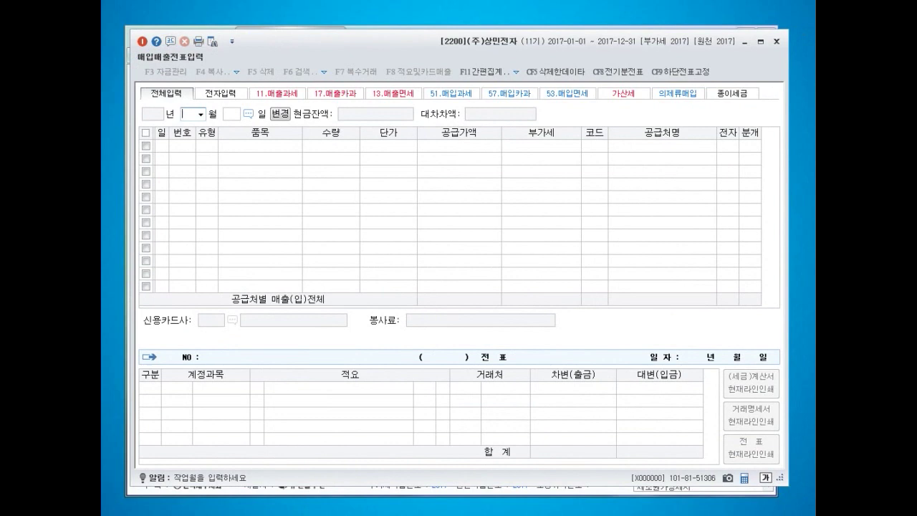
{"action": "type", "text": "015"}
{"action": "key", "text": "Return"}
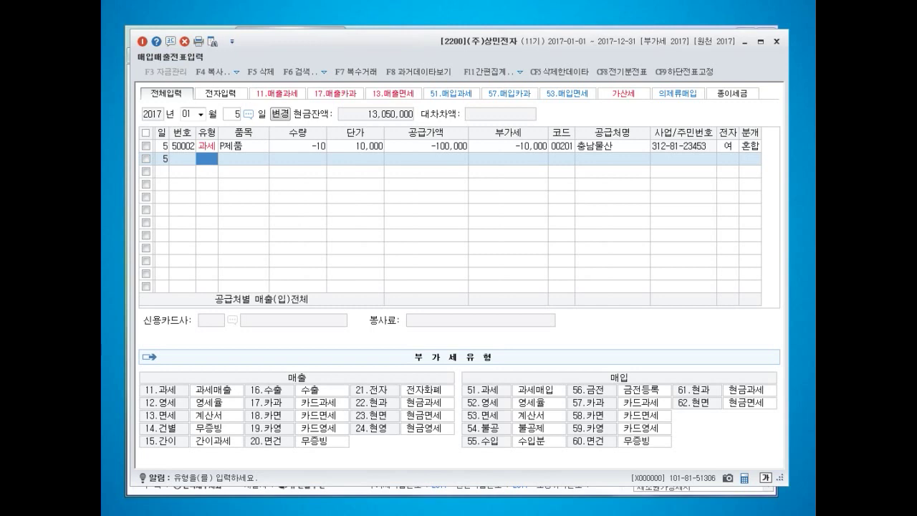
{"action": "type", "text": "18"}
{"action": "key", "text": "Return"}
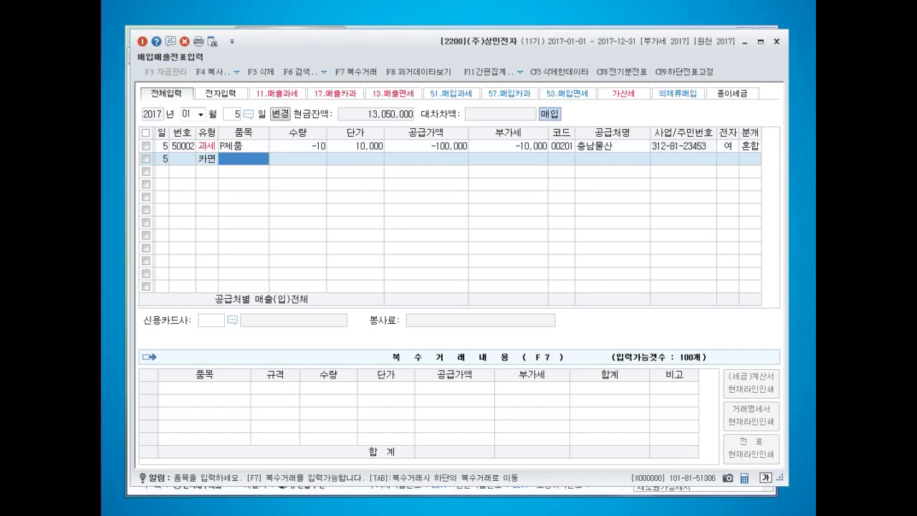
{"action": "type", "text": "양배추"}
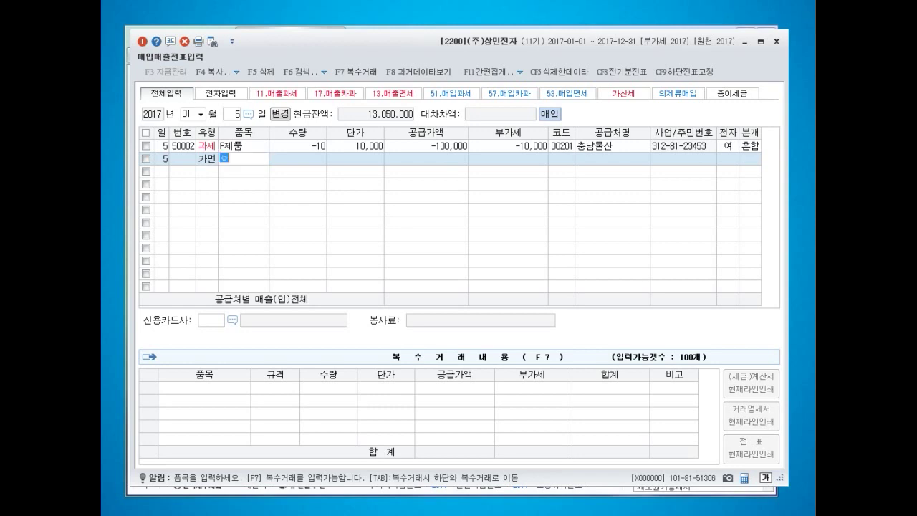
{"action": "key", "text": "Return"}
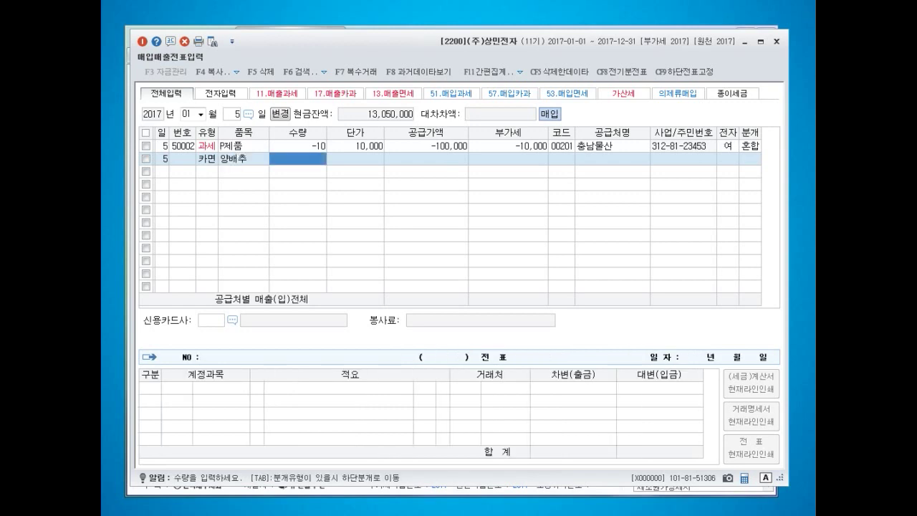
{"action": "type", "text": "100"}
{"action": "key", "text": "Return"}
{"action": "type", "text": "600000"}
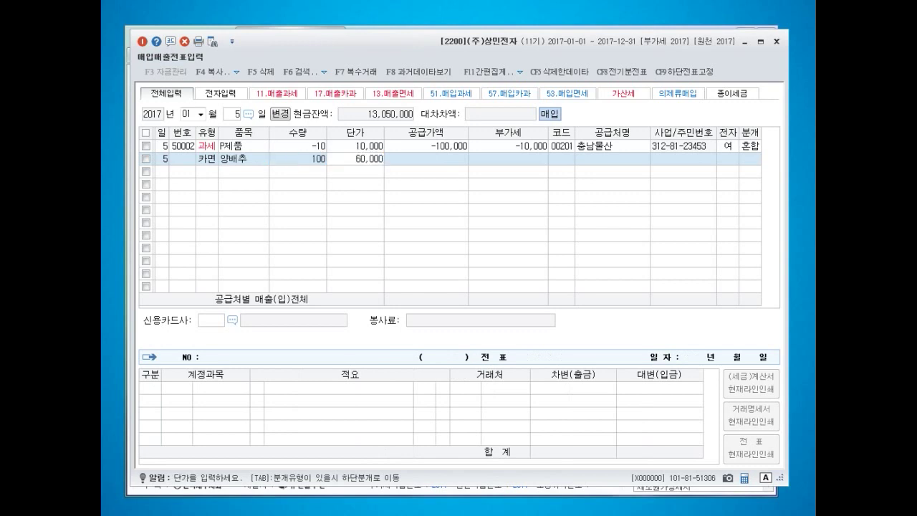
{"action": "key", "text": "Return"}
{"action": "key", "text": "Return"}
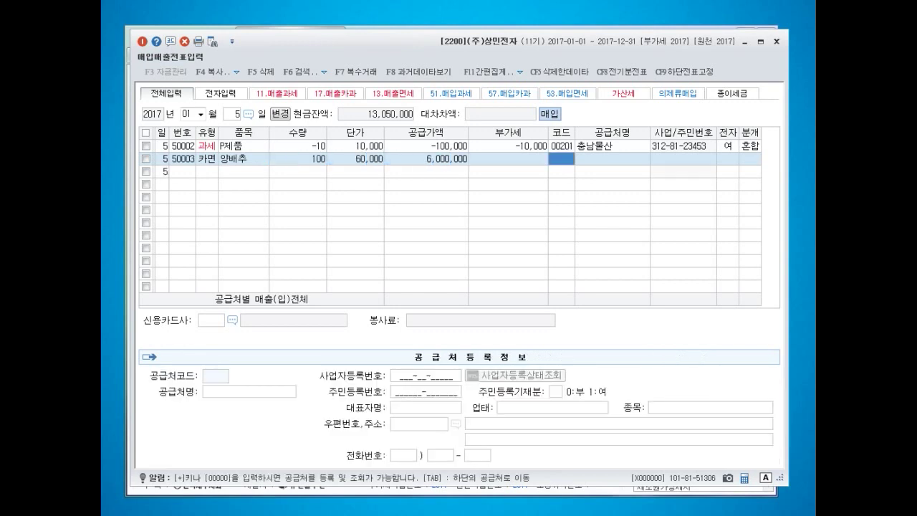
- Set 이마트자양점 as the supplier and look up the registered card companies
{"action": "key", "text": "F2"}
{"action": "type", "text": "이마트"}
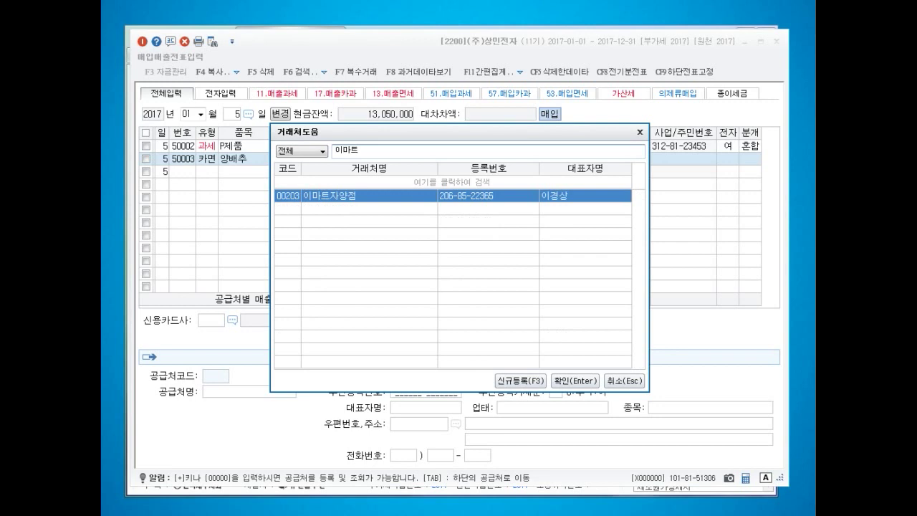
{"action": "key", "text": "Return"}
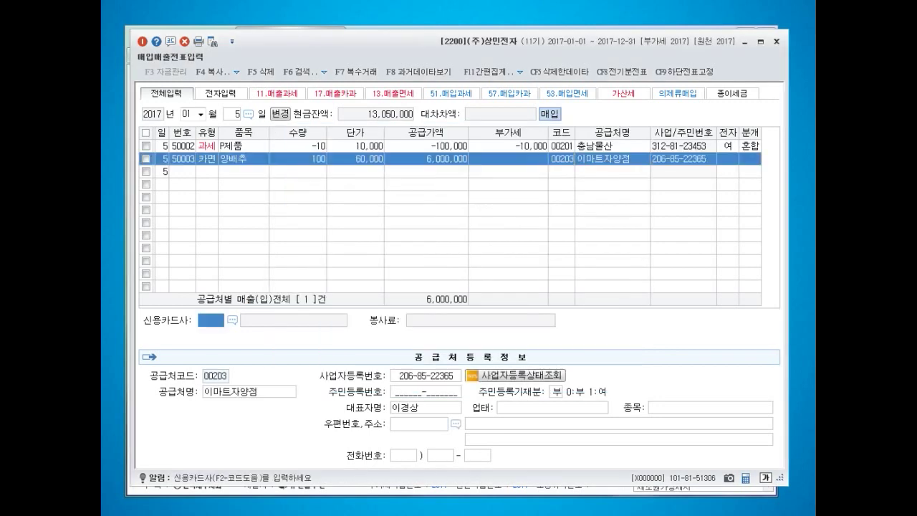
{"action": "key", "text": "F2"}
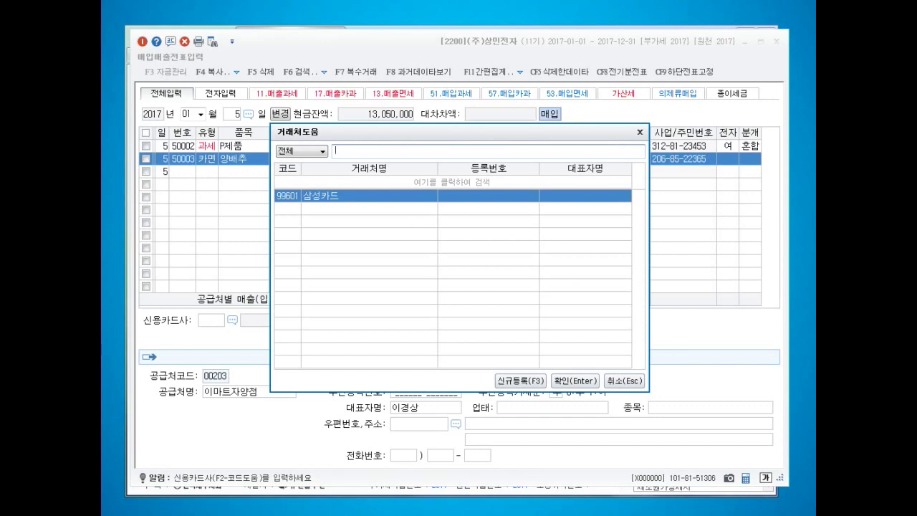
{"action": "key", "text": "Escape"}
{"action": "key", "text": "F2"}
- In 거래처등록's 신용카드 tab, set 국민카드's 유형 to 2:매입, then return to voucher entry
{"action": "key", "text": "Escape"}
{"action": "key", "text": "Escape"}
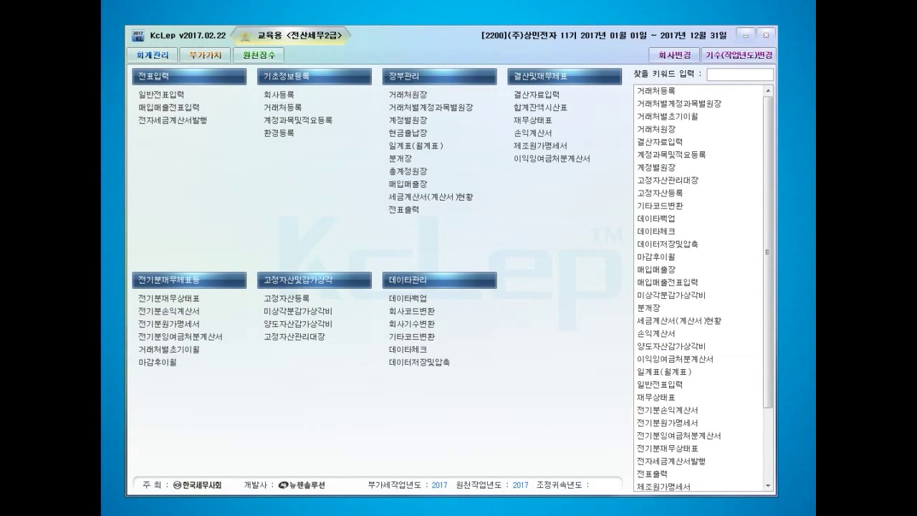
{"action": "left_click", "coordinate": [282, 108]}
{"action": "left_click_drag", "start_coordinate": [445, 46], "coordinate": [409, 29]}
{"action": "left_click", "coordinate": [265, 80]}
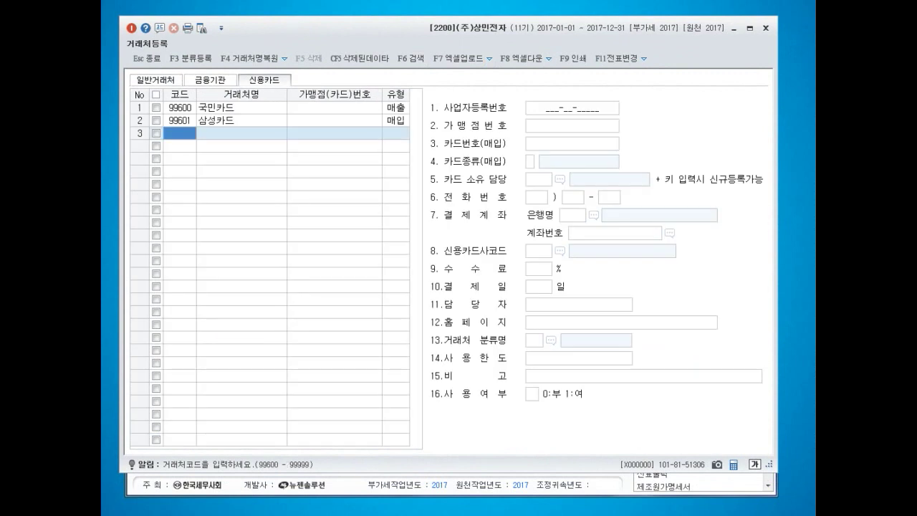
{"action": "left_click", "coordinate": [242, 107]}
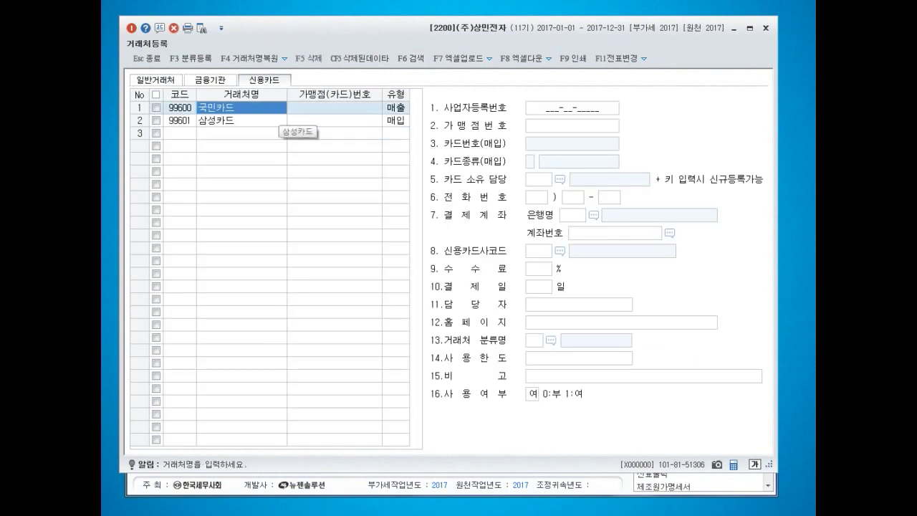
{"action": "left_click", "coordinate": [396, 107]}
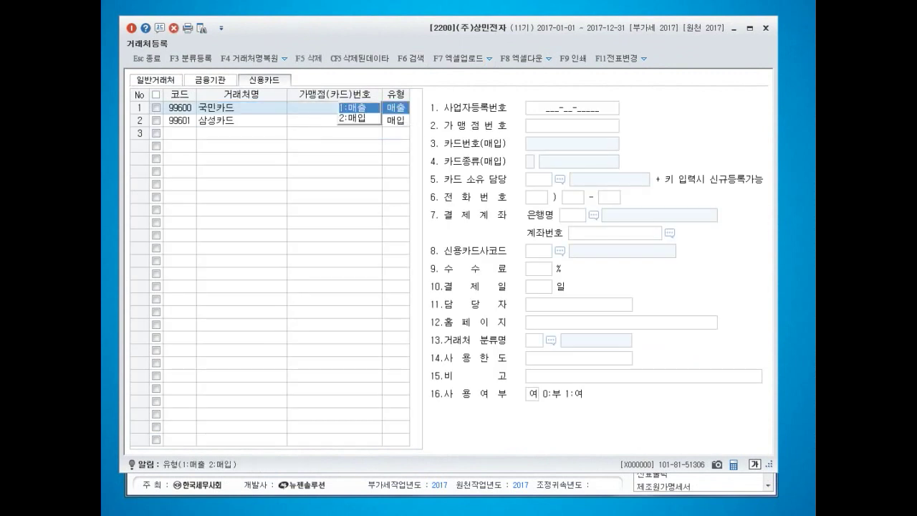
{"action": "type", "text": "2"}
{"action": "key", "text": "Return"}
{"action": "key", "text": "Escape"}
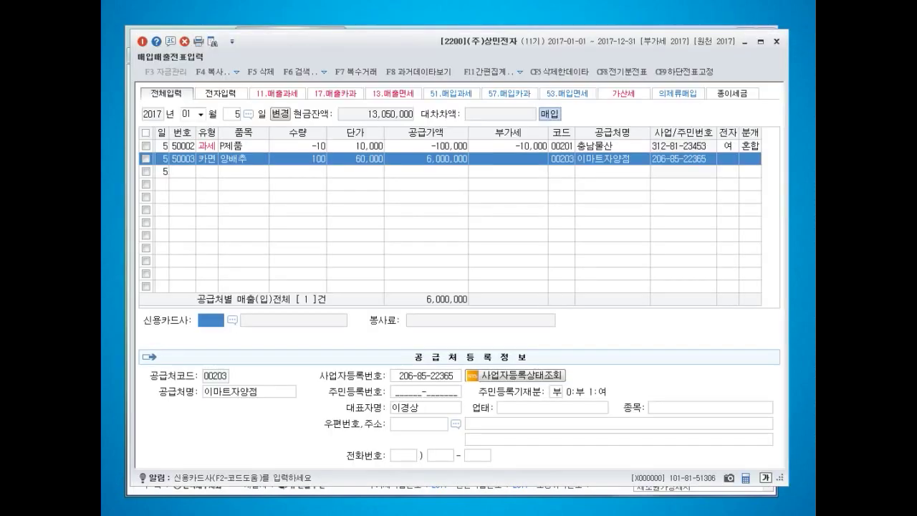
- Pick 국민카드 as the card company, then delete the 양배추 purchase line
{"action": "key", "text": "F2"}
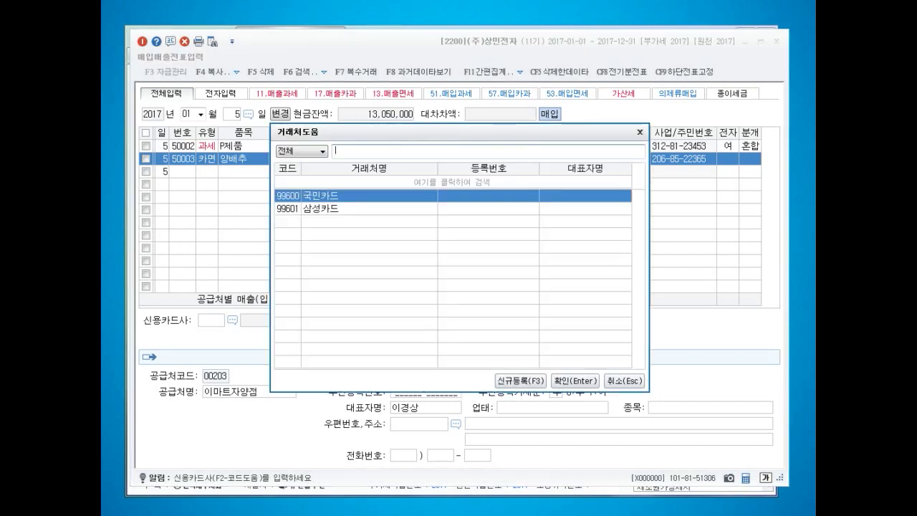
{"action": "key", "text": "Return"}
{"action": "key", "text": "Return"}
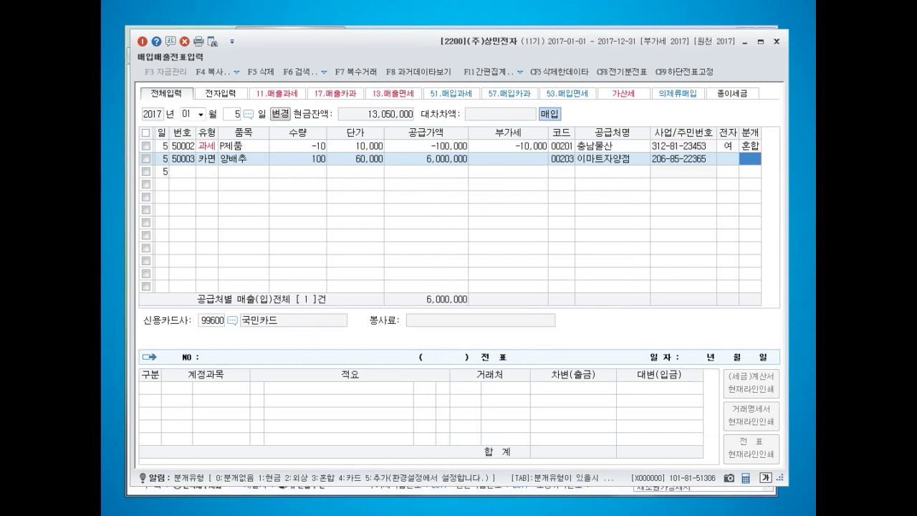
{"action": "left_click", "coordinate": [355, 159]}
{"action": "key", "text": "F5"}
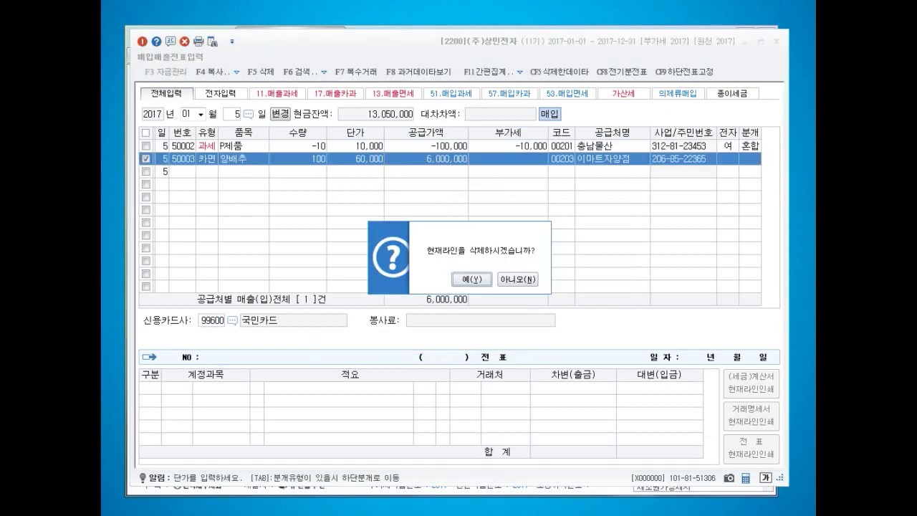
{"action": "key", "text": "Return"}
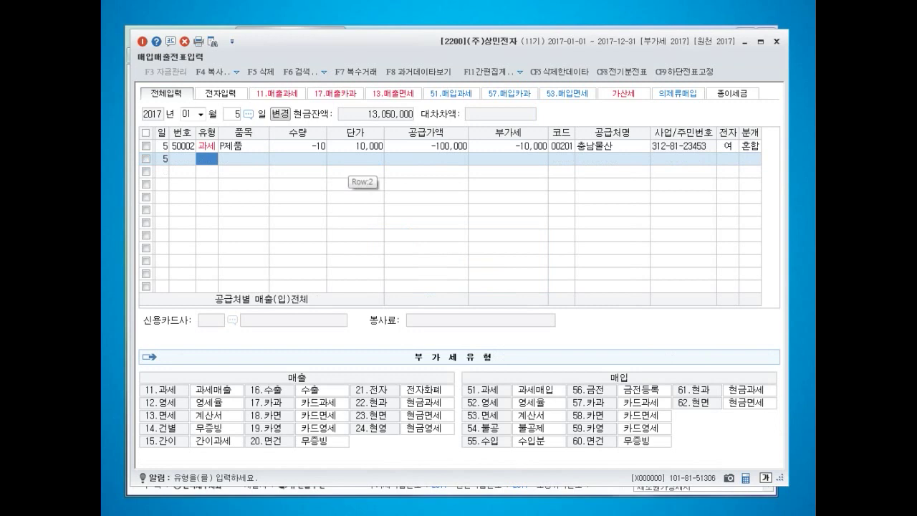
- On the 의제류매입 tab, enter a 58 카면 line of 100 양배추 at 60,000
{"action": "left_click", "coordinate": [678, 93]}
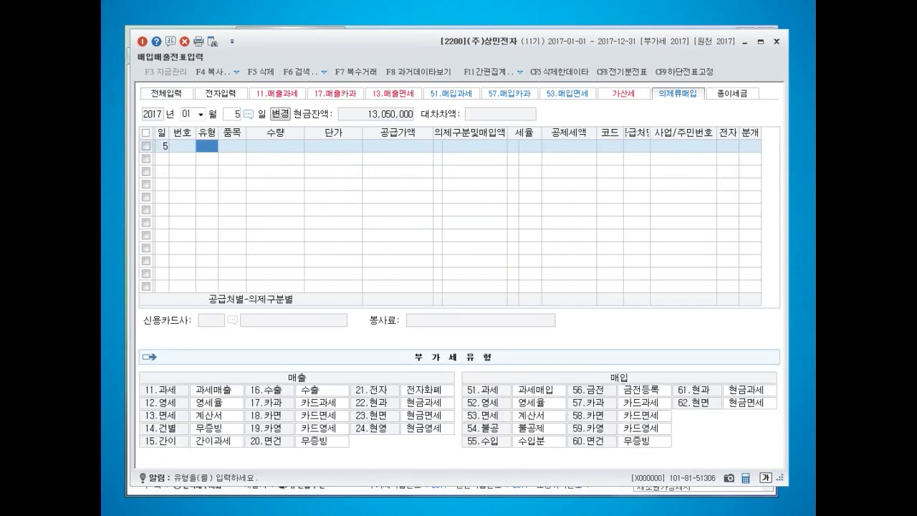
{"action": "type", "text": "58"}
{"action": "key", "text": "Return"}
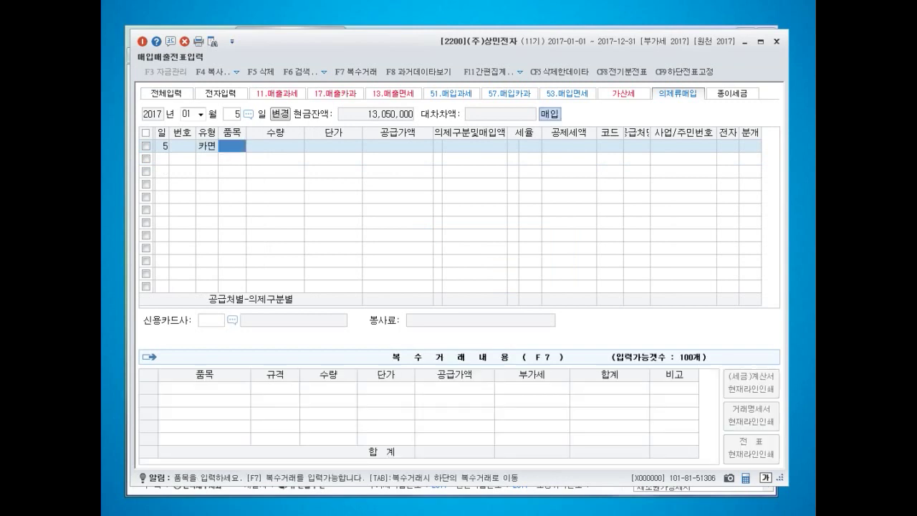
{"action": "type", "text": "여야"}
{"action": "key", "text": "BackSpace"}
{"action": "key", "text": "BackSpace"}
{"action": "key", "text": "BackSpace"}
{"action": "type", "text": "여ㅑㅇ"}
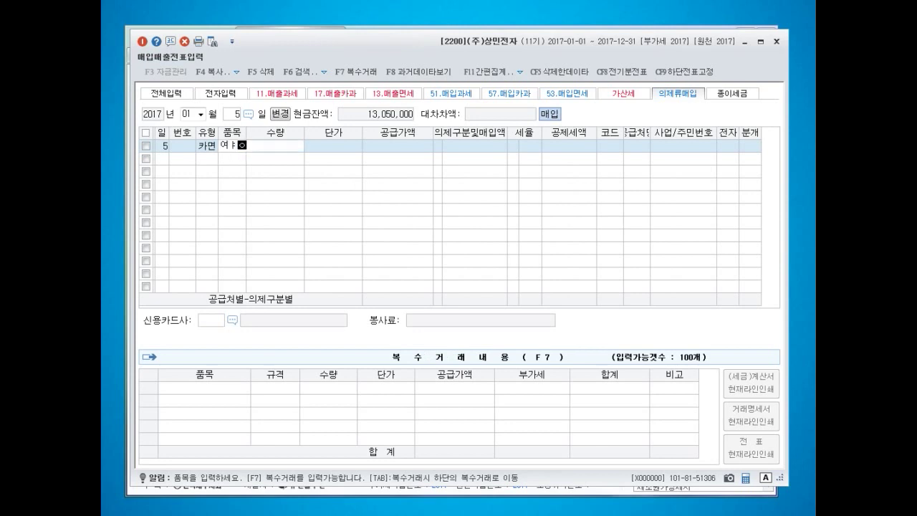
{"action": "key", "text": "BackSpace"}
{"action": "key", "text": "BackSpace"}
{"action": "key", "text": "BackSpace"}
{"action": "type", "text": "양배추"}
{"action": "key", "text": "Return"}
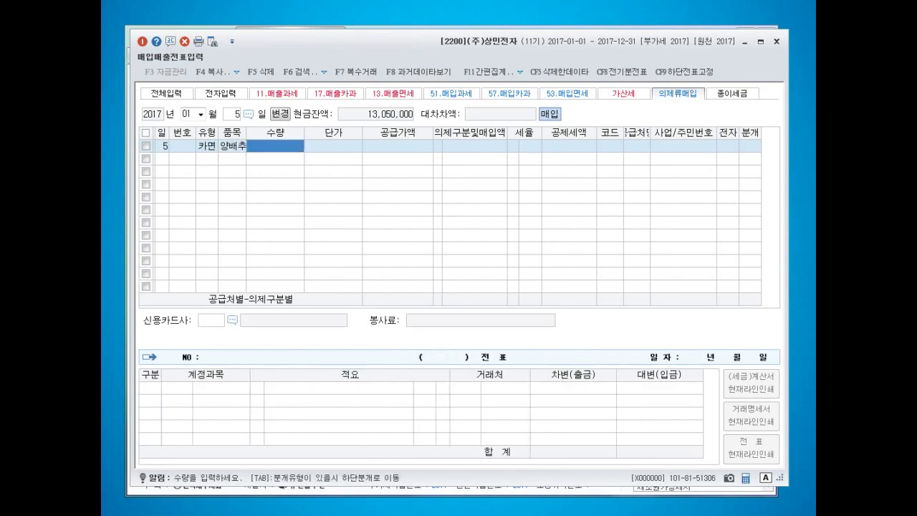
{"action": "type", "text": "100"}
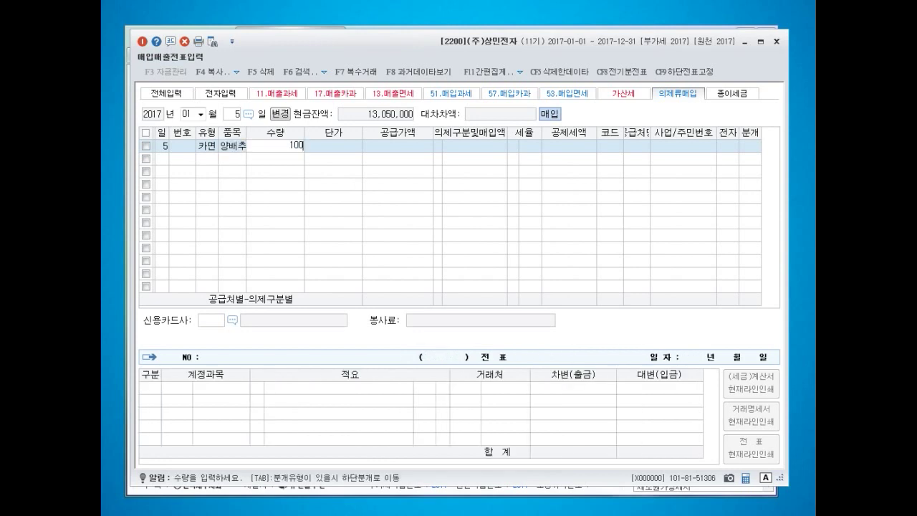
{"action": "key", "text": "Return"}
{"action": "type", "text": "600000"}
{"action": "key", "text": "Return"}
{"action": "key", "text": "Return"}
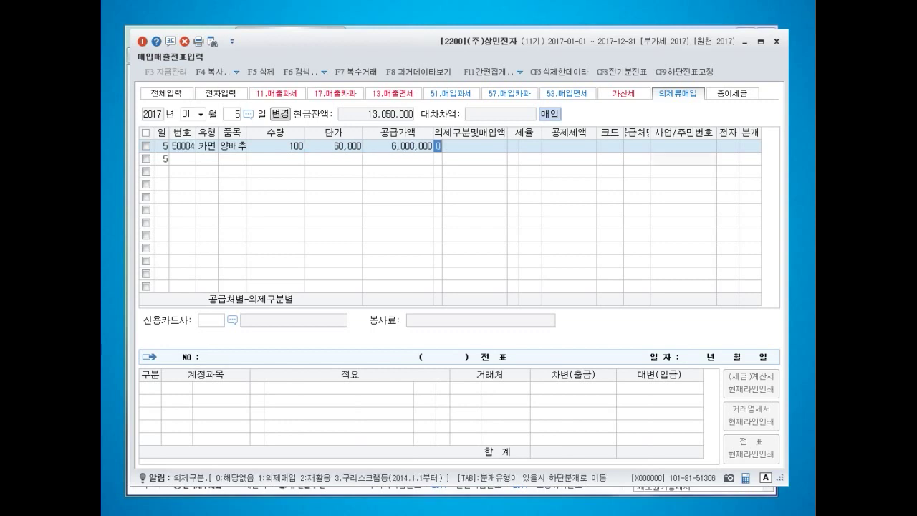
- Set deemed purchase category 1 with the 4/104 deduction rate
{"action": "type", "text": "1"}
{"action": "key", "text": "Return"}
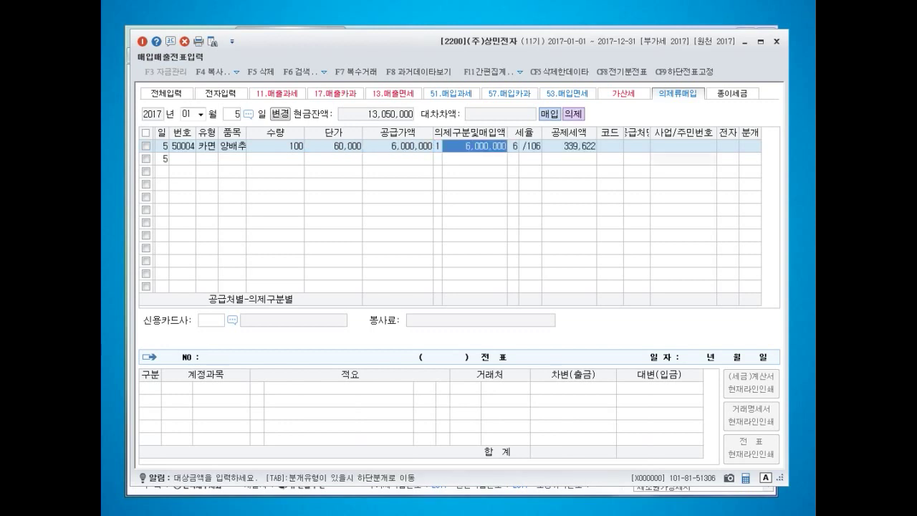
{"action": "key", "text": "Return"}
{"action": "type", "text": "4"}
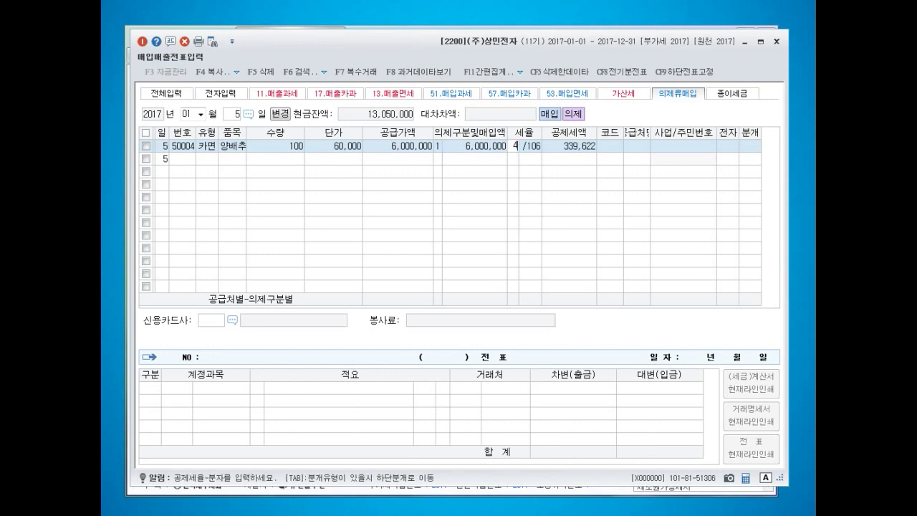
{"action": "key", "text": "Return"}
{"action": "key", "text": "Return"}
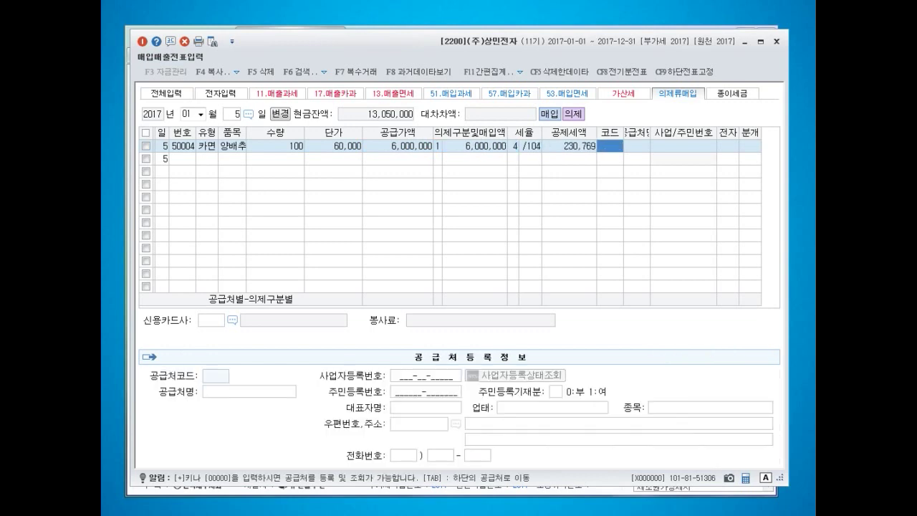
- Set supplier 이마트자양점, card company 국민카드, and journal type 4 (card)
{"action": "key", "text": "F2"}
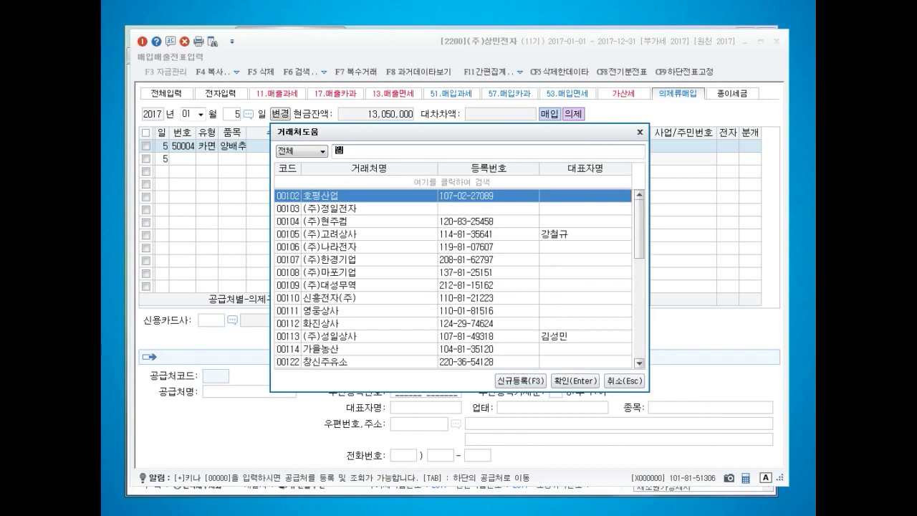
{"action": "type", "text": "이마"}
{"action": "key", "text": "Return"}
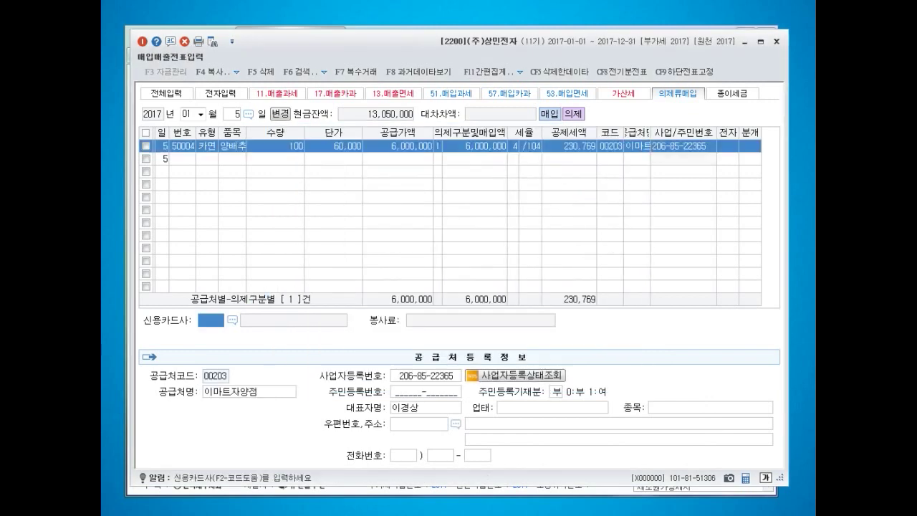
{"action": "key", "text": "F2"}
{"action": "key", "text": "Return"}
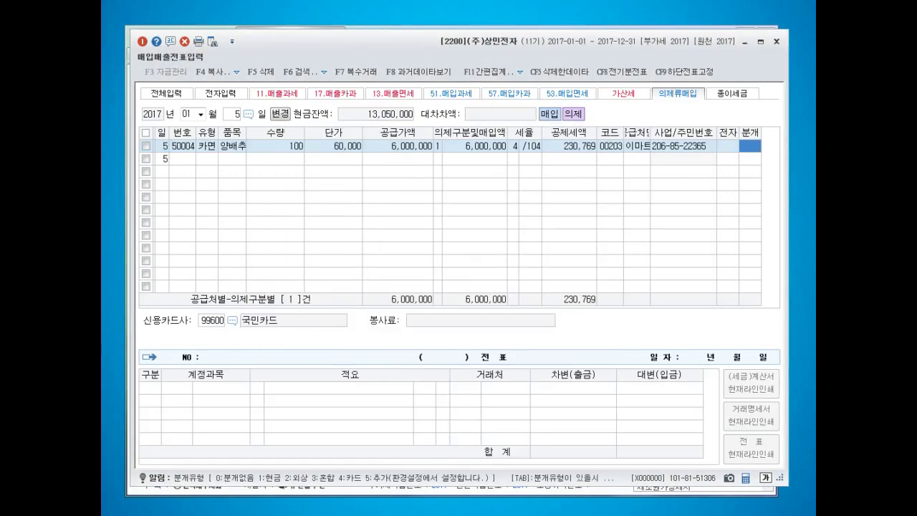
{"action": "type", "text": "4"}
{"action": "key", "text": "Return"}
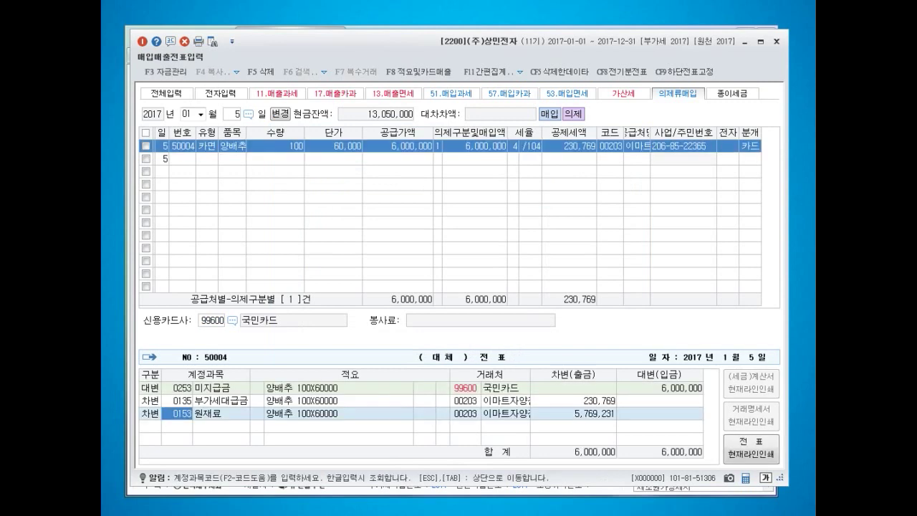
- Change the credit account to 0251 외상매입금, check the amounts, and close the voucher window
{"action": "left_click", "coordinate": [177, 388]}
{"action": "type", "text": "251"}
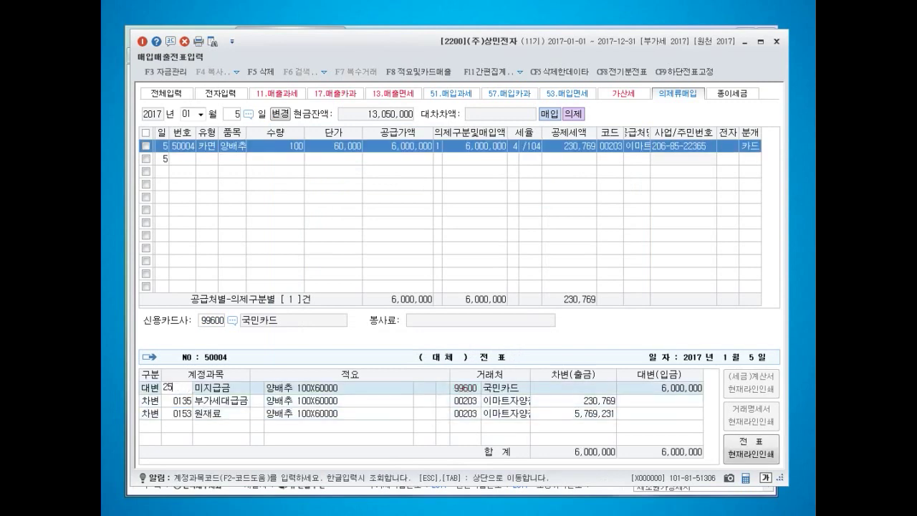
{"action": "key", "text": "Return"}
{"action": "left_click", "coordinate": [573, 400]}
{"action": "left_click", "coordinate": [573, 414]}
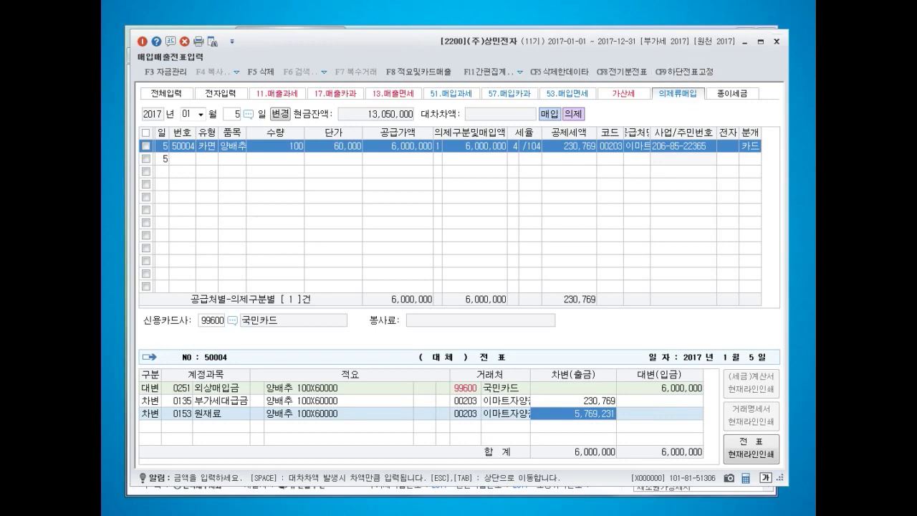
{"action": "left_click", "coordinate": [776, 42]}
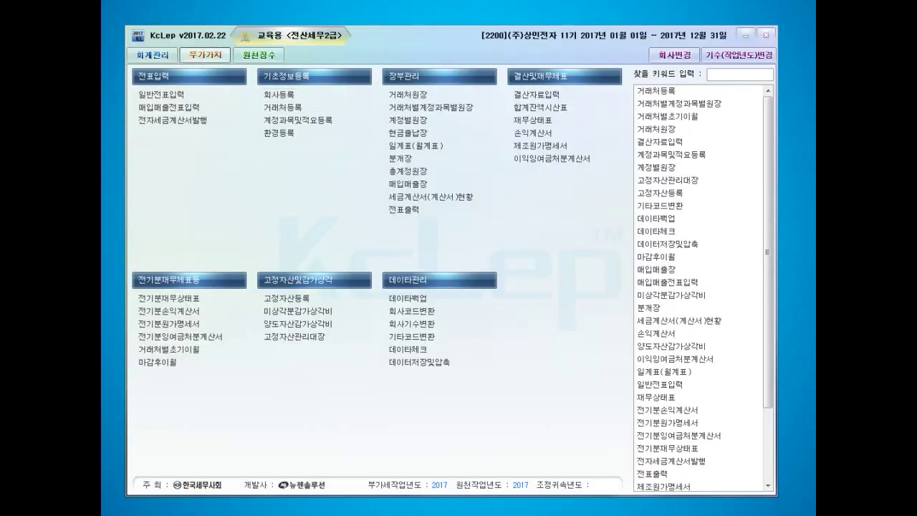
- Load the 의제매입세액공제신고서 for months 01–03, then close it and save the changes
{"action": "left_click", "coordinate": [205, 54]}
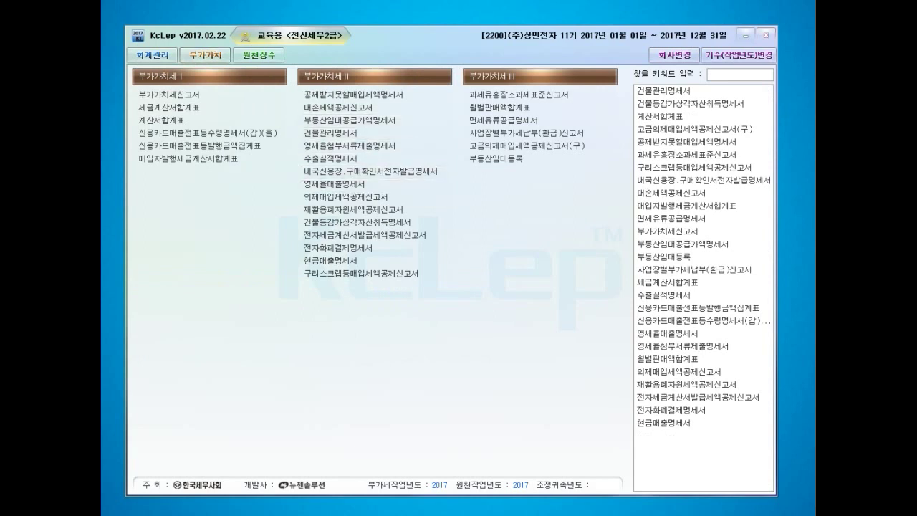
{"action": "left_click_drag", "start_coordinate": [816, 119], "coordinate": [313, 45]}
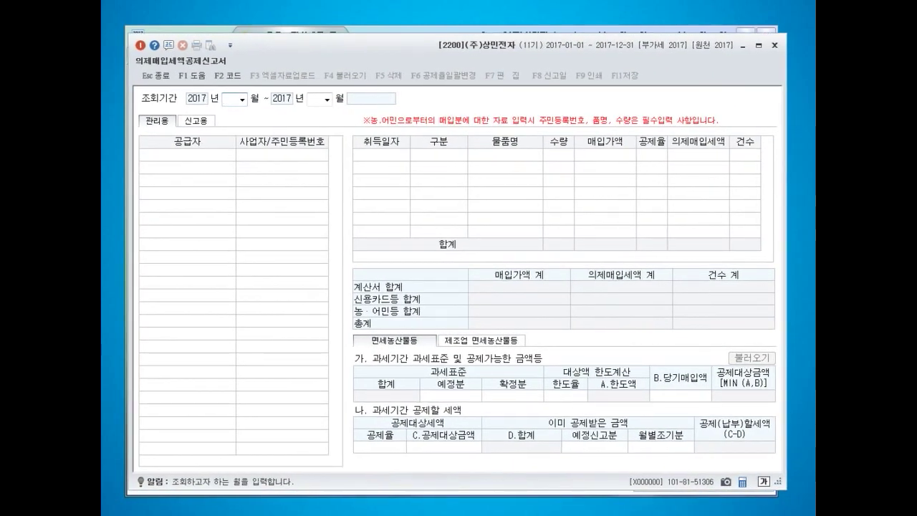
{"action": "type", "text": "01"}
{"action": "key", "text": "Return"}
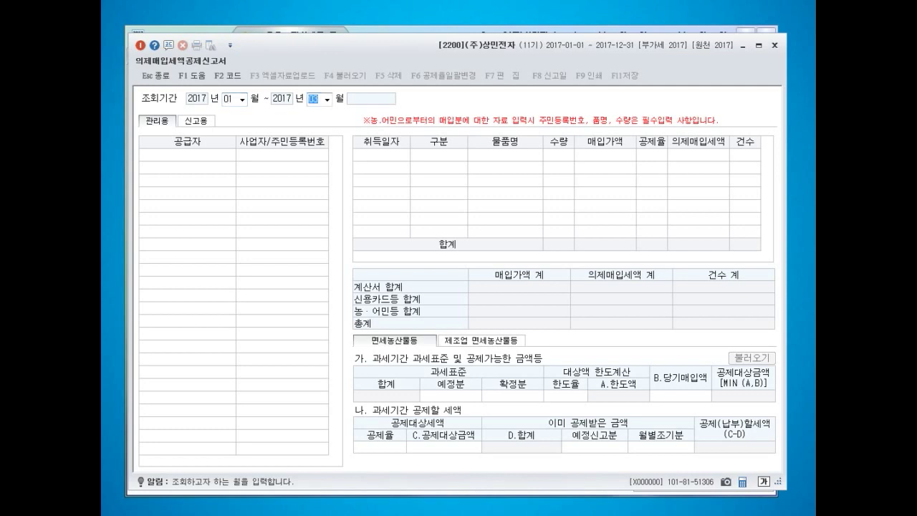
{"action": "type", "text": "03"}
{"action": "key", "text": "Return"}
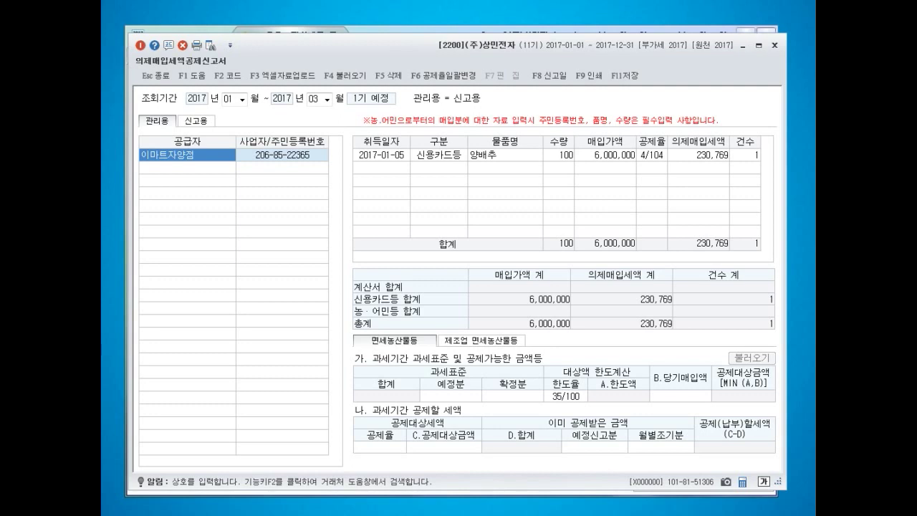
{"action": "left_click", "coordinate": [775, 45]}
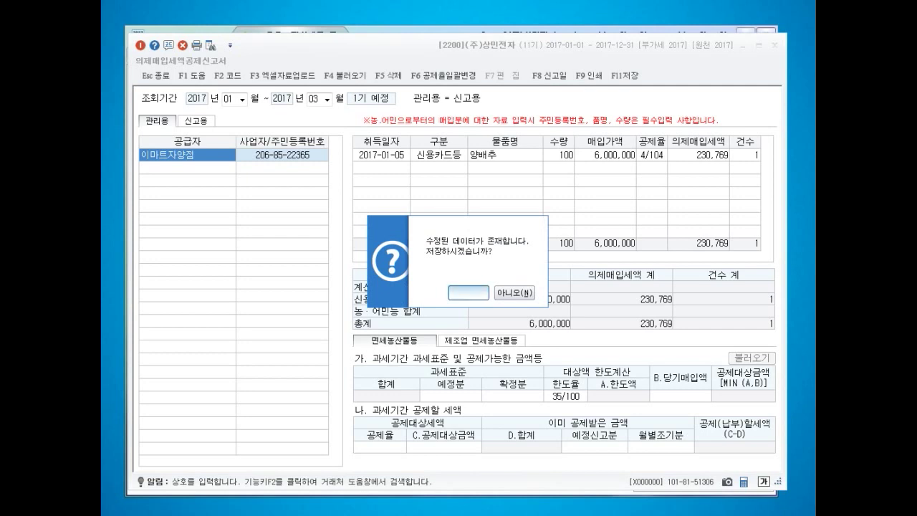
{"action": "left_click", "coordinate": [469, 292]}
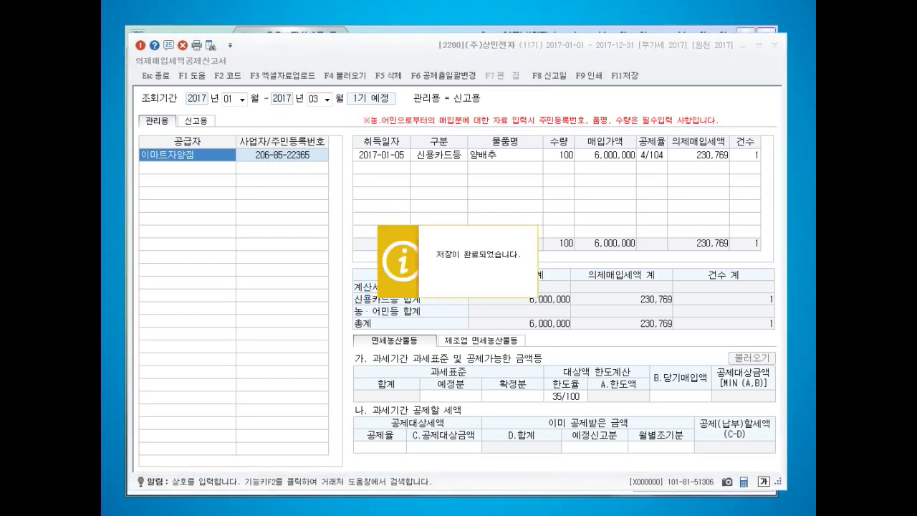
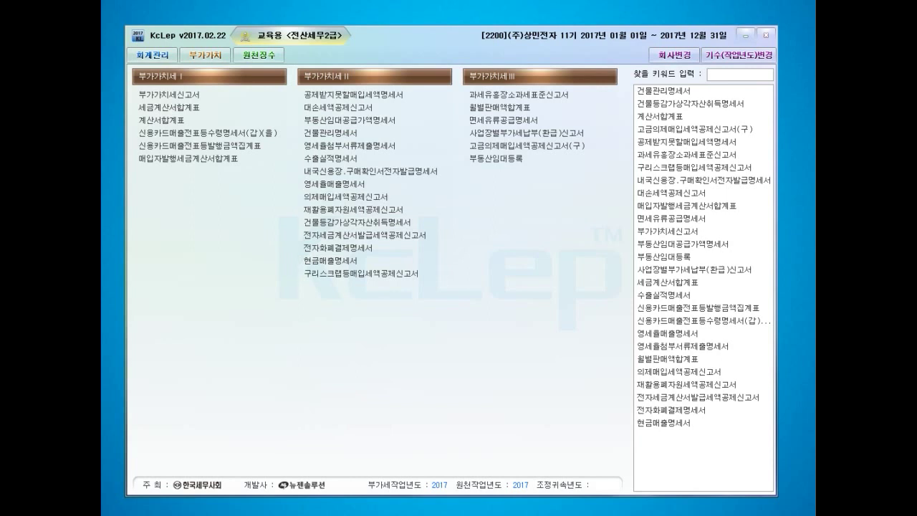
- Open the 의제매입세액공제신고서 starting from month 10, then close it
{"action": "left_click", "coordinate": [346, 196]}
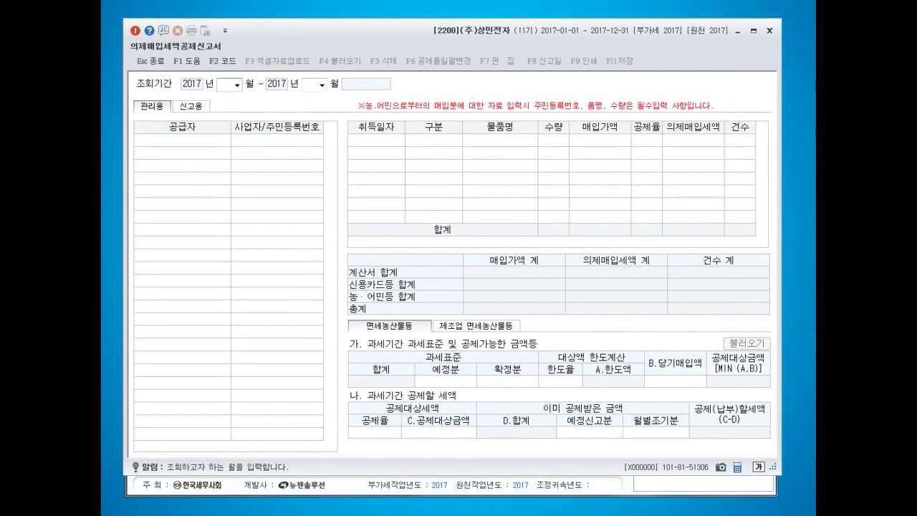
{"action": "type", "text": "10"}
{"action": "key", "text": "Return"}
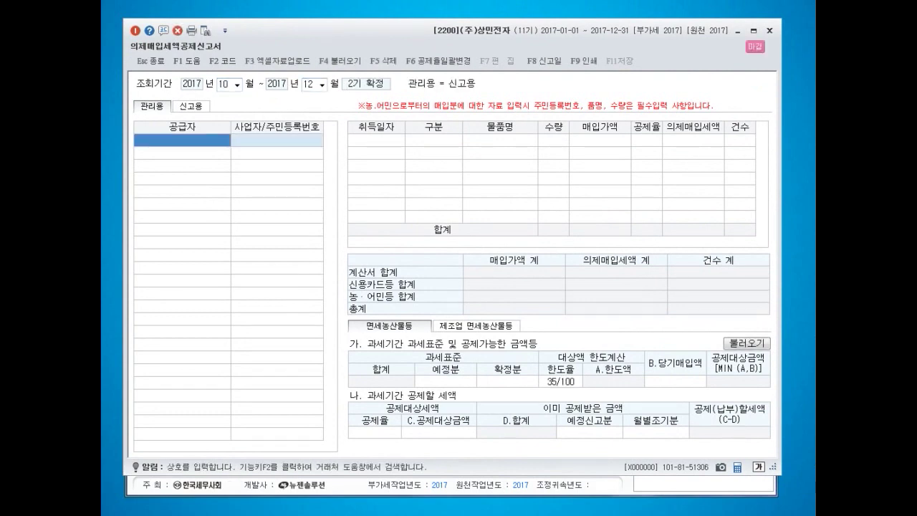
{"action": "left_click", "coordinate": [770, 30]}
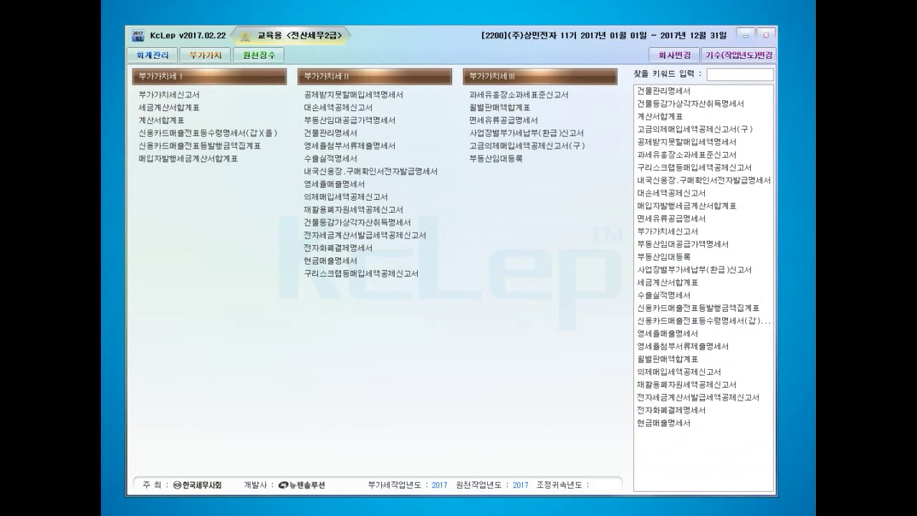
- Switch the working company to 1008 (주)백구
{"action": "left_click", "coordinate": [674, 55]}
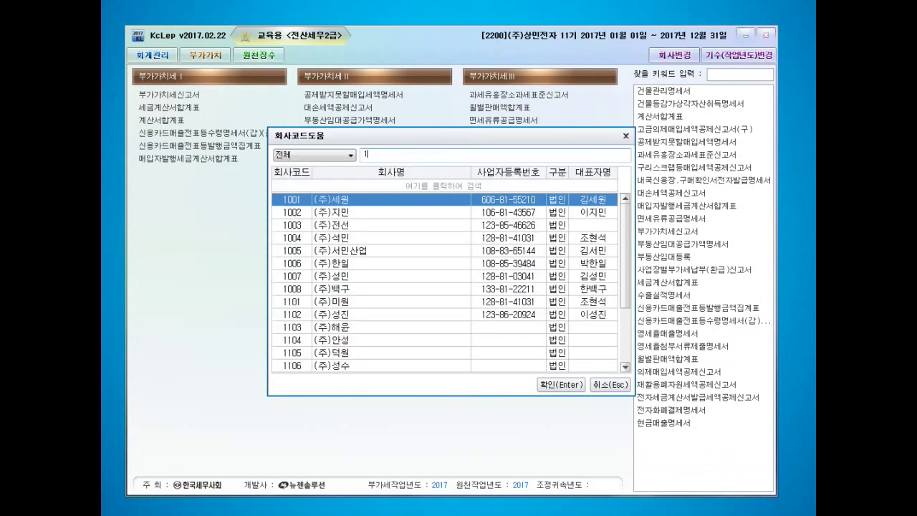
{"action": "type", "text": "1008"}
{"action": "key", "text": "Return"}
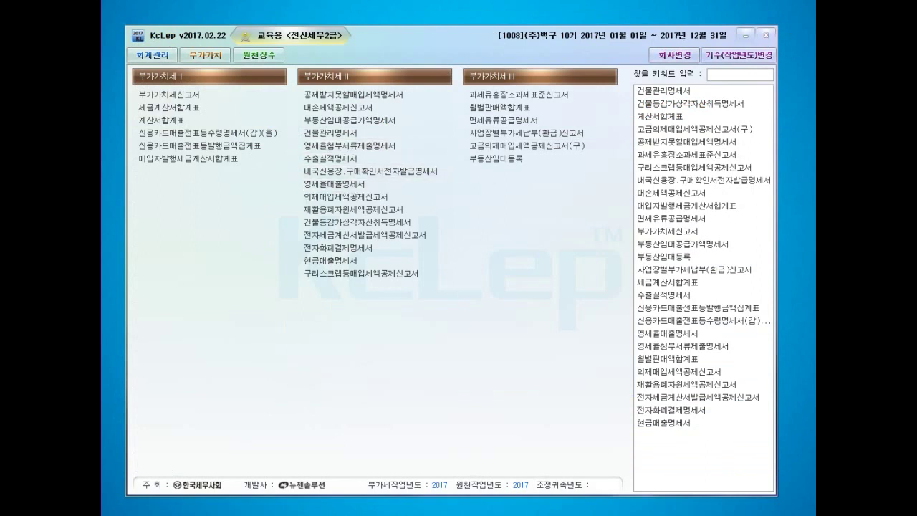
- Load the 10–12 deemed purchase form and add supplier (주)세미 with its business registration number
{"action": "left_click", "coordinate": [346, 197]}
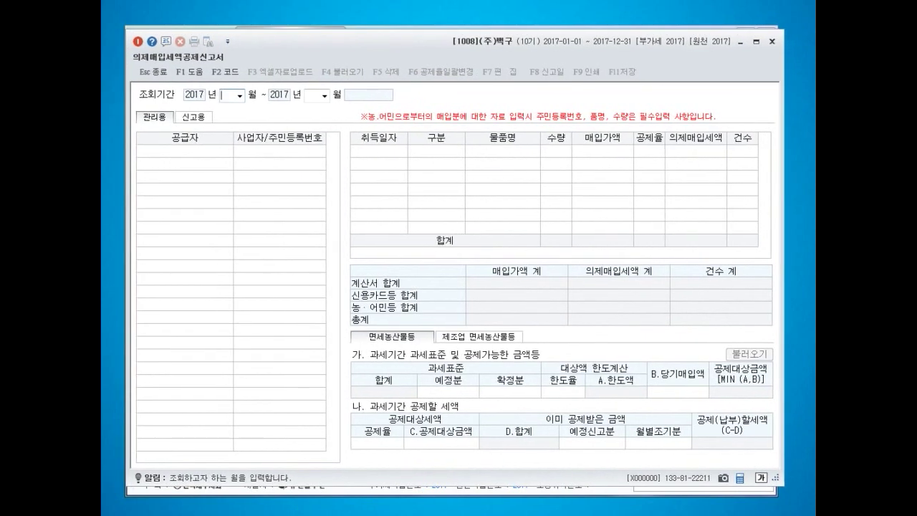
{"action": "type", "text": "10"}
{"action": "key", "text": "Return"}
{"action": "key", "text": "Return"}
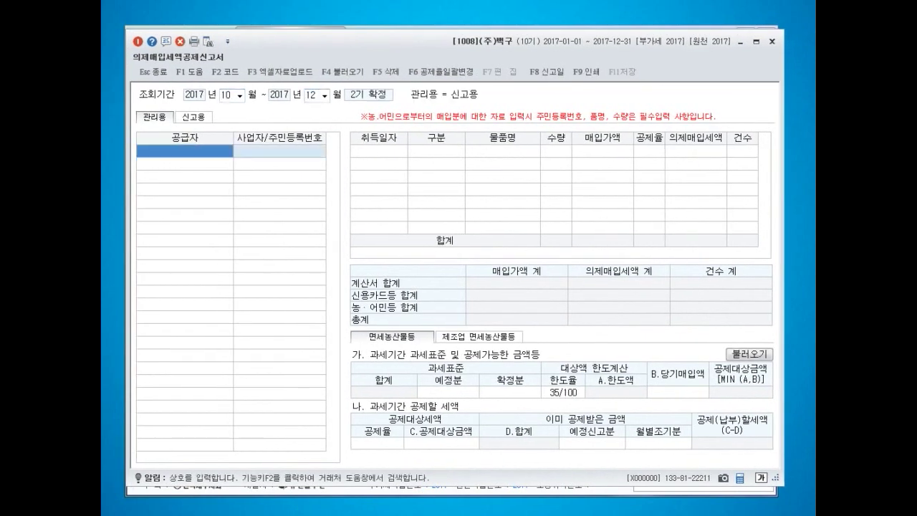
{"action": "type", "text": "(주)세미"}
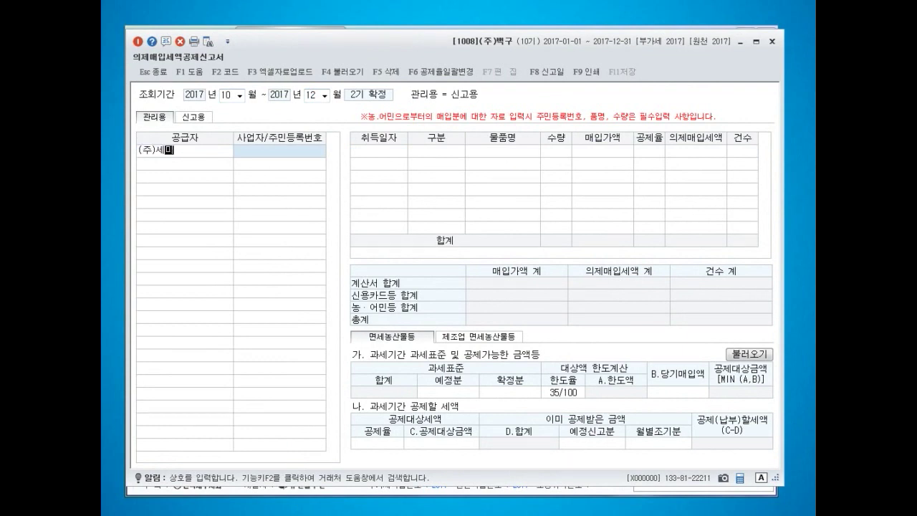
{"action": "key", "text": "Return"}
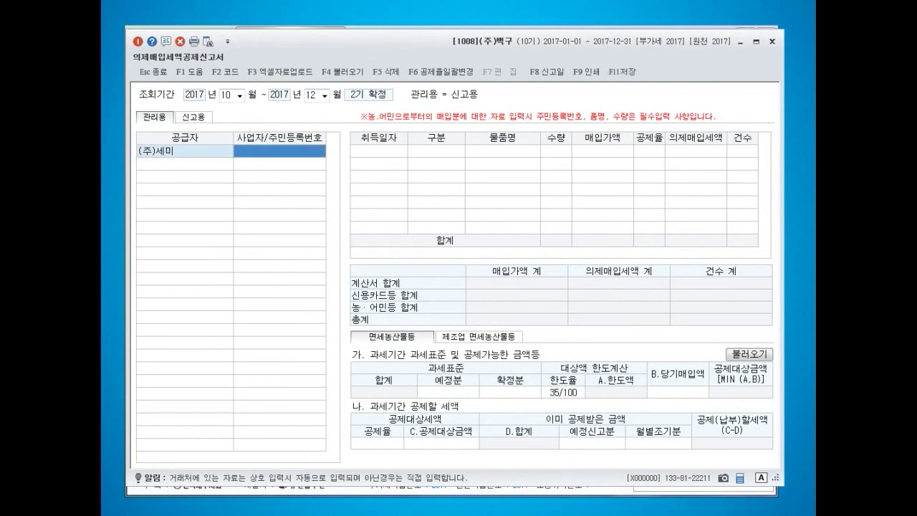
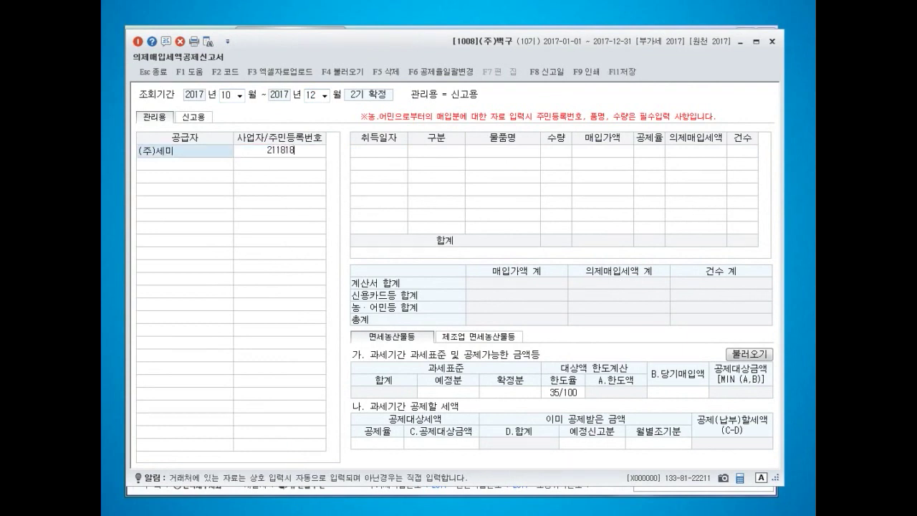
{"action": "key", "text": "Return"}
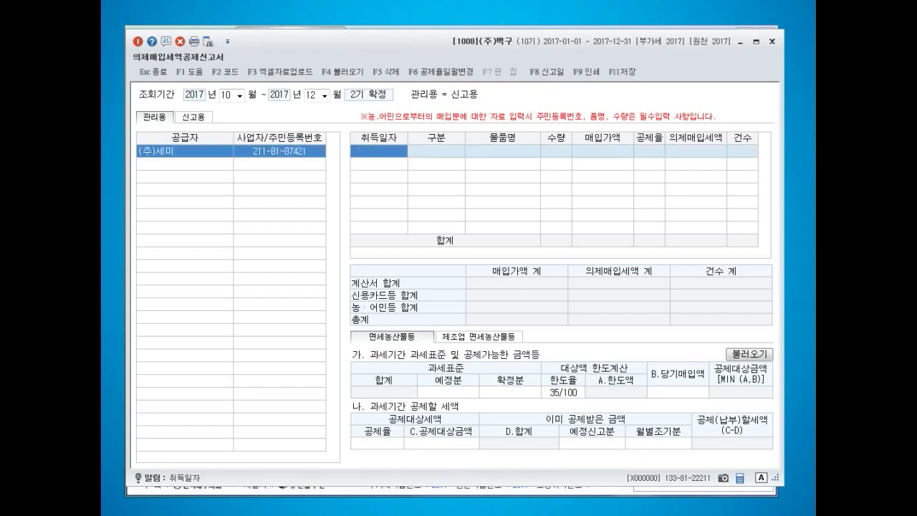
- Record a 2017-10-31 계산서 purchase of 야채, quantity 1, 30,000,000 at 6/106
{"action": "type", "text": "20171031"}
{"action": "key", "text": "Return"}
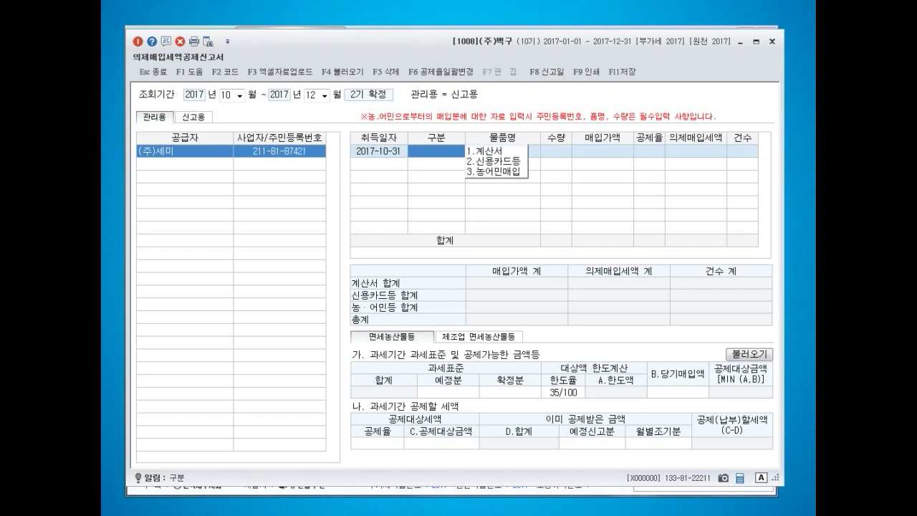
{"action": "key", "text": "1"}
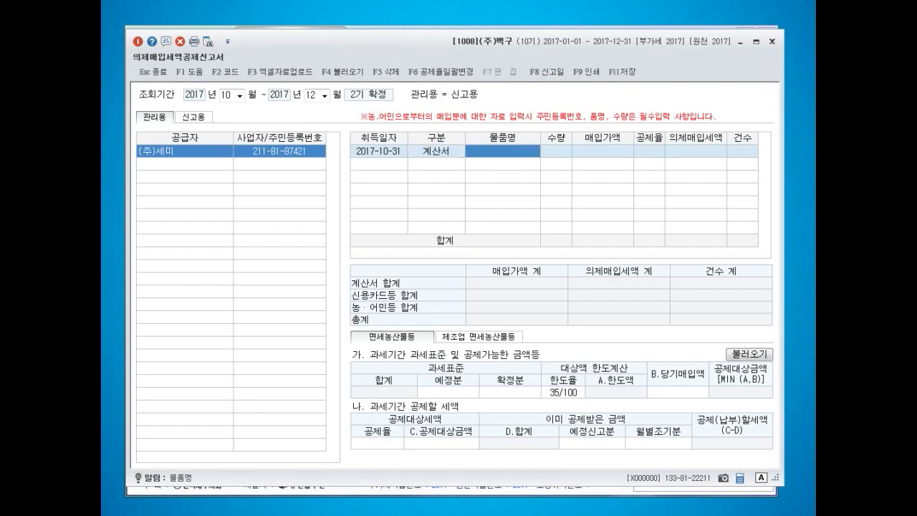
{"action": "type", "text": "야채"}
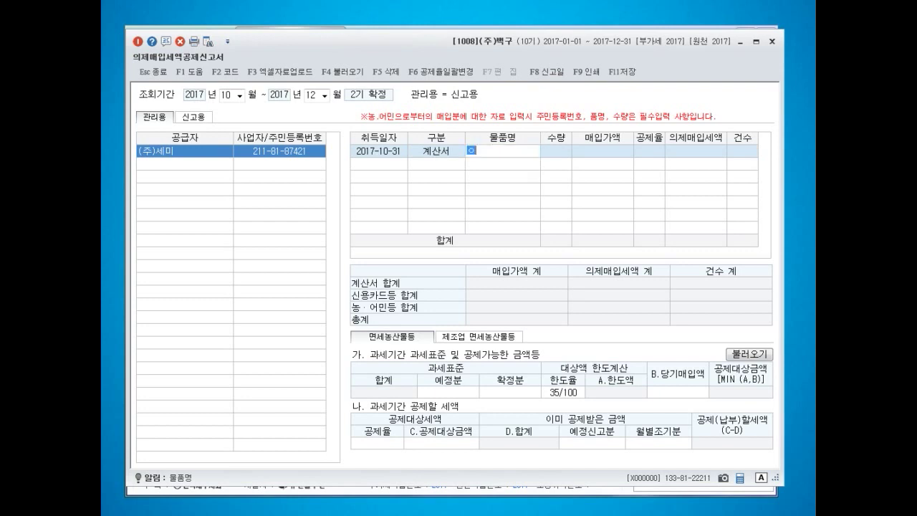
{"action": "key", "text": "Return"}
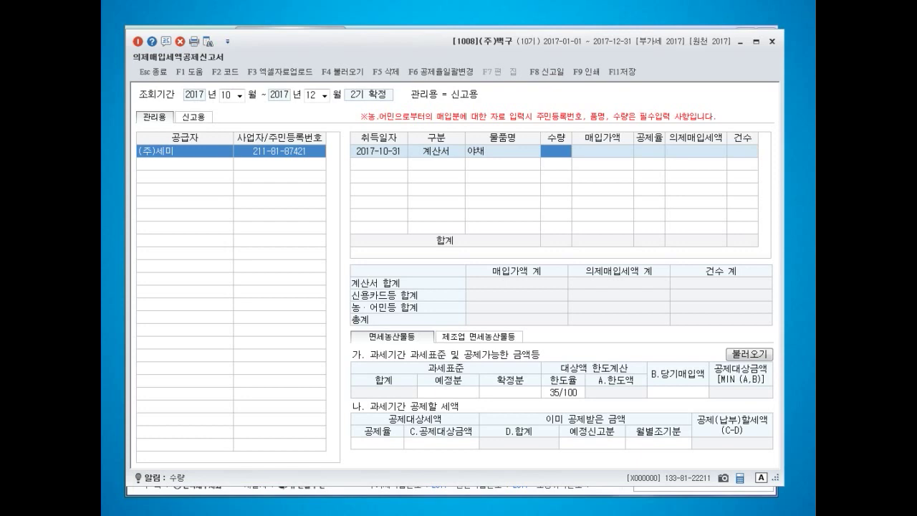
{"action": "type", "text": "1"}
{"action": "key", "text": "Return"}
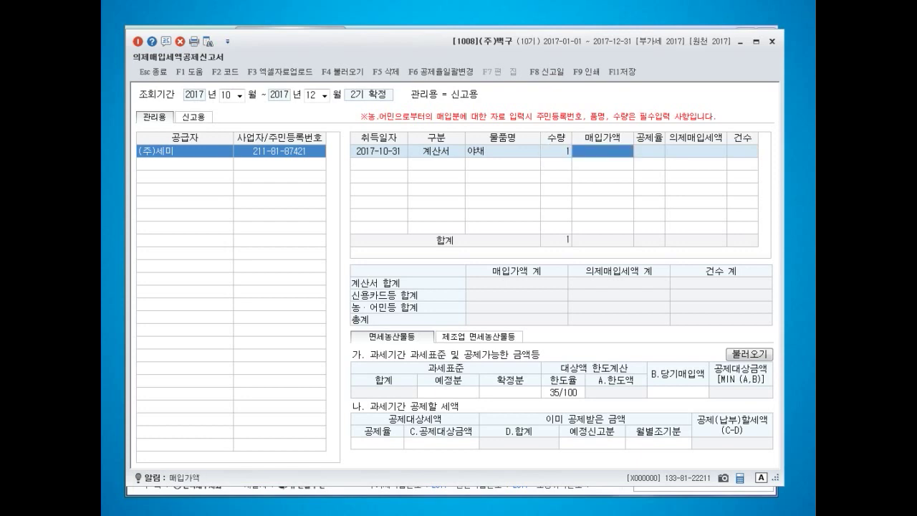
{"action": "type", "text": "30000000"}
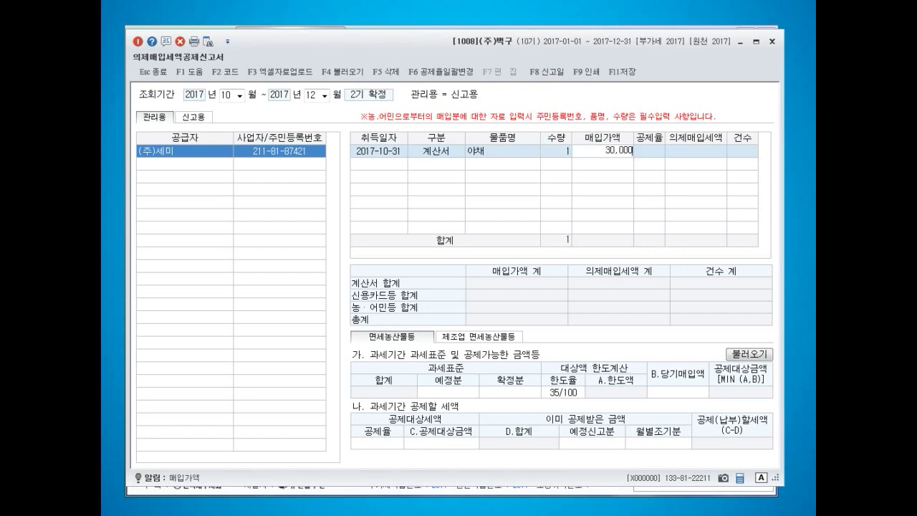
{"action": "key", "text": "Return"}
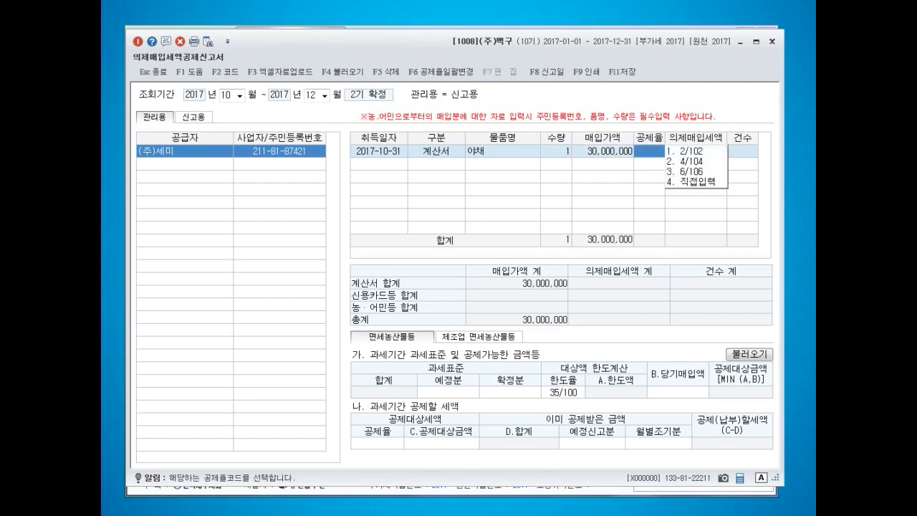
{"action": "key", "text": "3"}
{"action": "key", "text": "Return"}
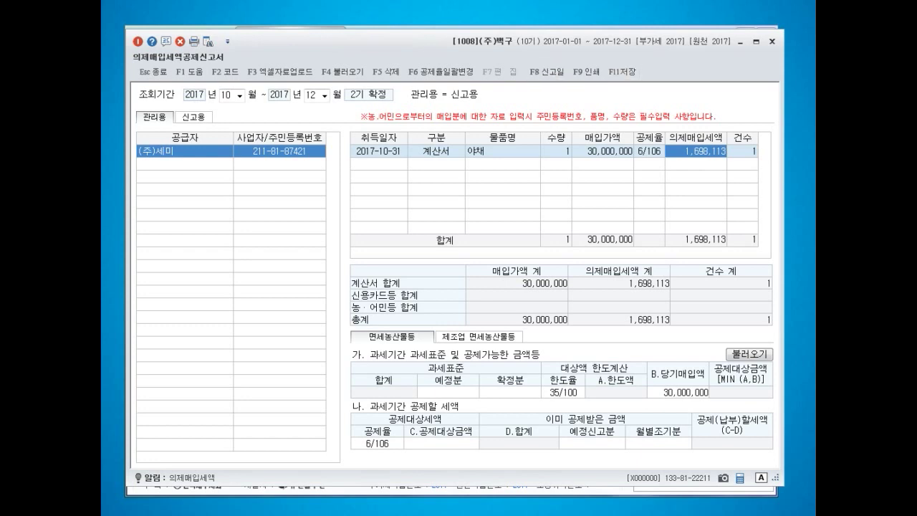
{"action": "key", "text": "Return"}
- Add supplier (주)진우 with its business number and purchase date 2017-11-24
{"action": "type", "text": "(주)진우"}
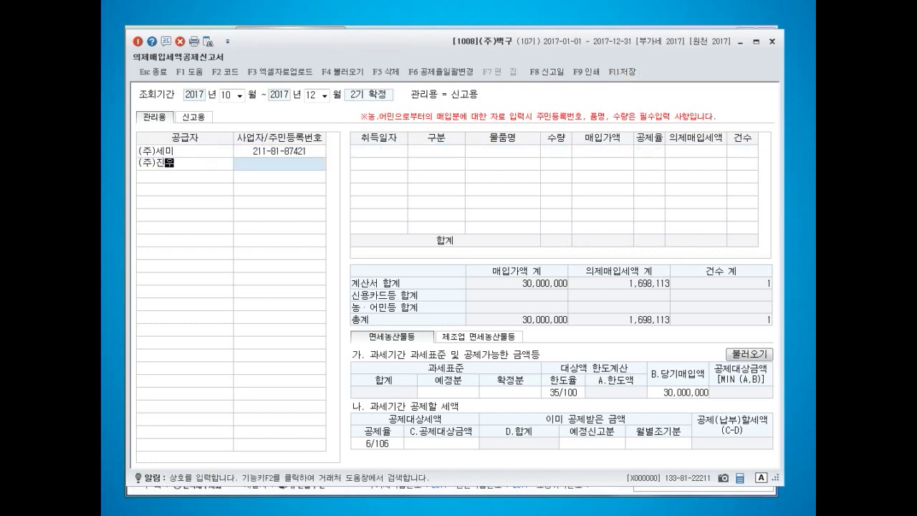
{"action": "key", "text": "Return"}
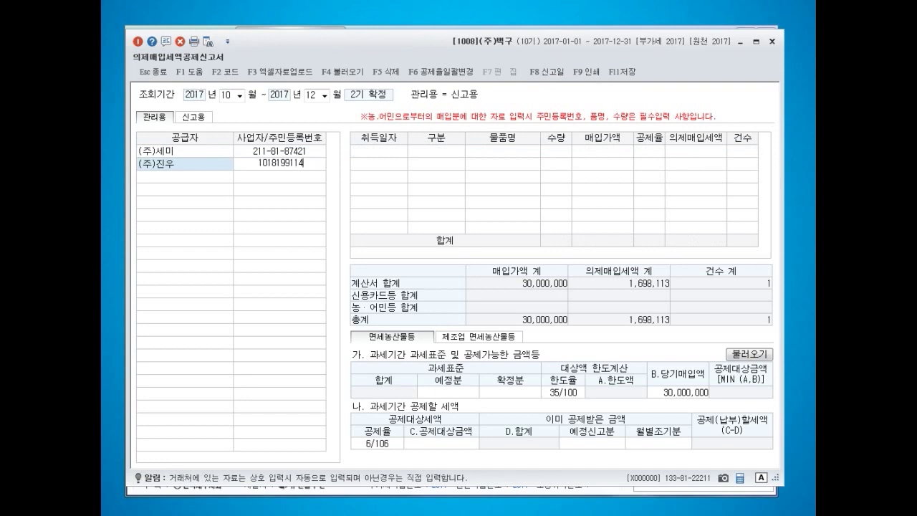
{"action": "key", "text": "Return"}
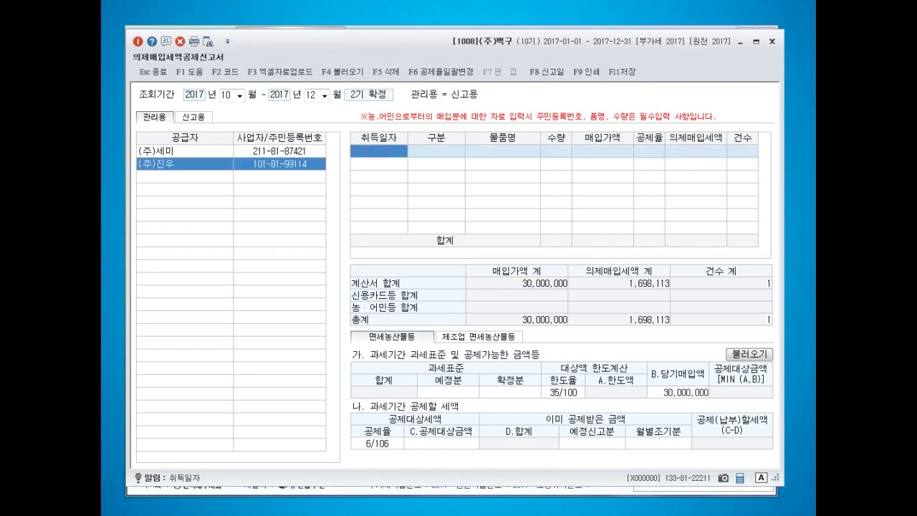
{"action": "type", "text": "201"}
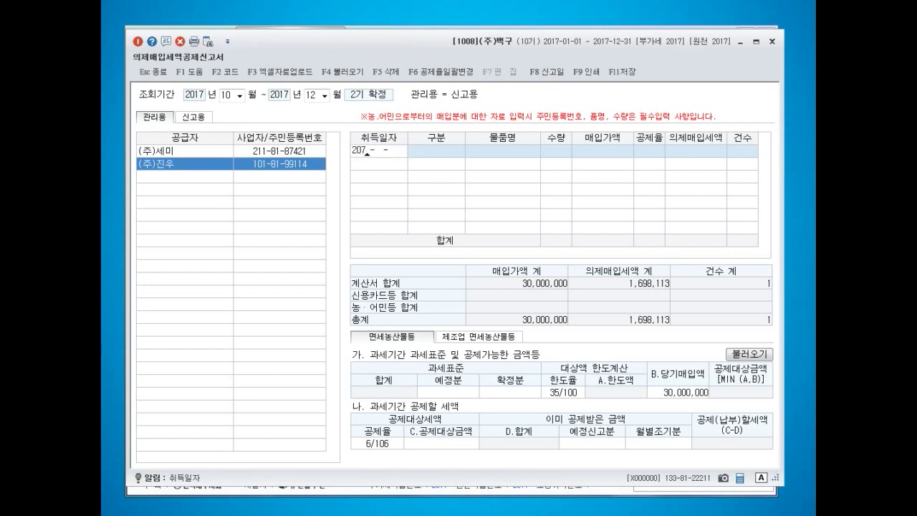
{"action": "type", "text": "7-11-24"}
{"action": "key", "text": "Return"}
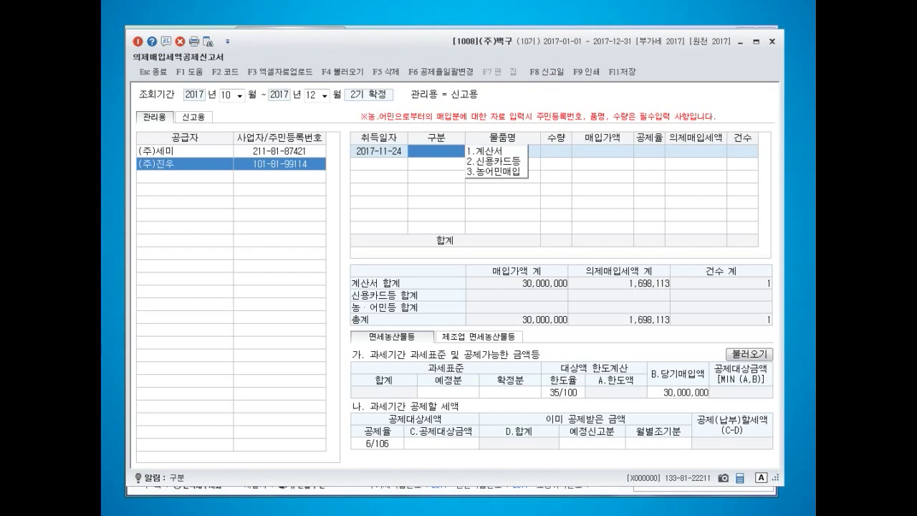
- Record a 신용카드등 purchase of 정육, quantity 1, 80,000,000 at the 6/106 rate
{"action": "type", "text": "2"}
{"action": "key", "text": "Return"}
{"action": "type", "text": "정육"}
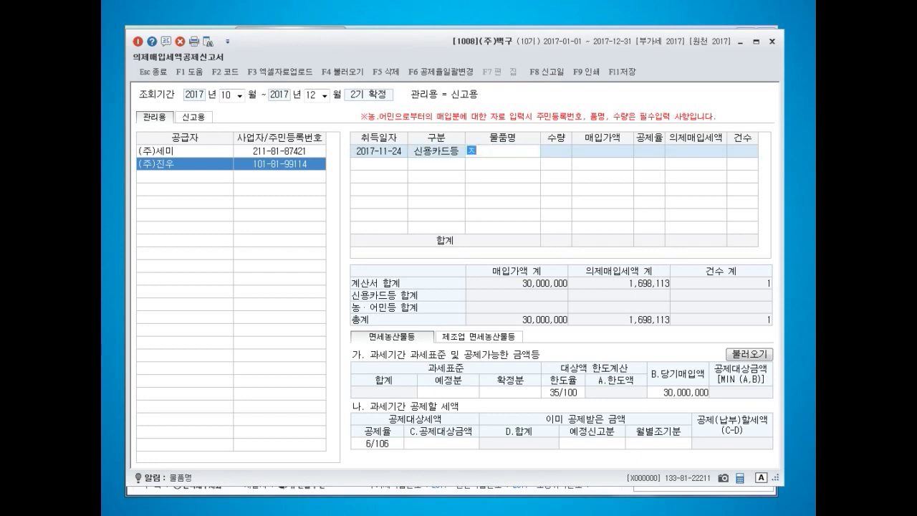
{"action": "key", "text": "Return"}
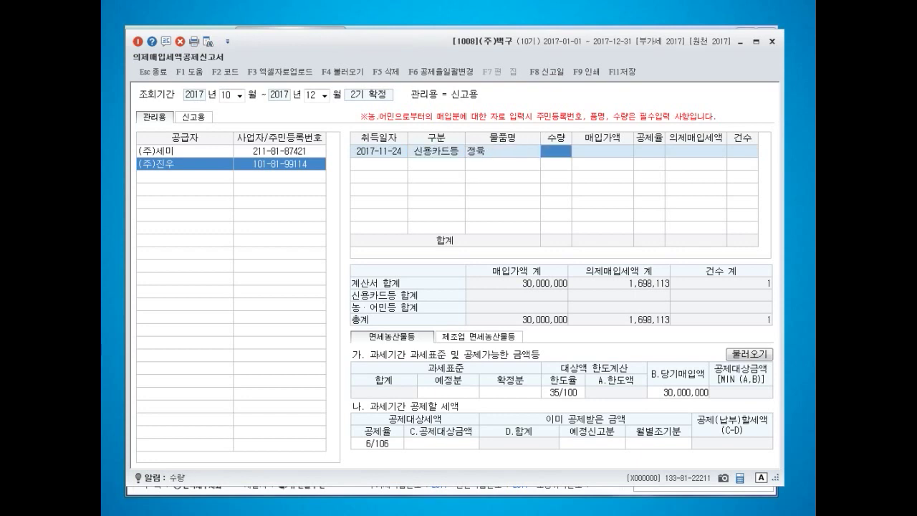
{"action": "type", "text": "1"}
{"action": "key", "text": "Return"}
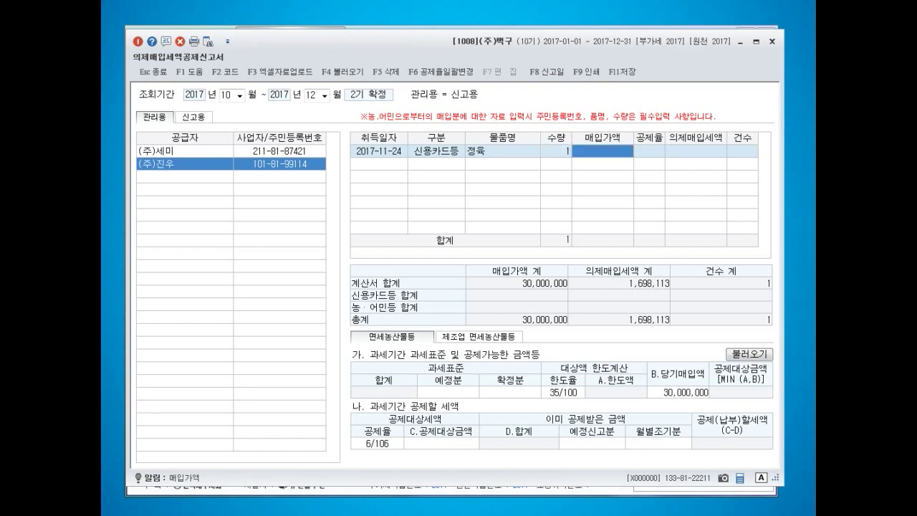
{"action": "type", "text": "80000000"}
{"action": "key", "text": "Return"}
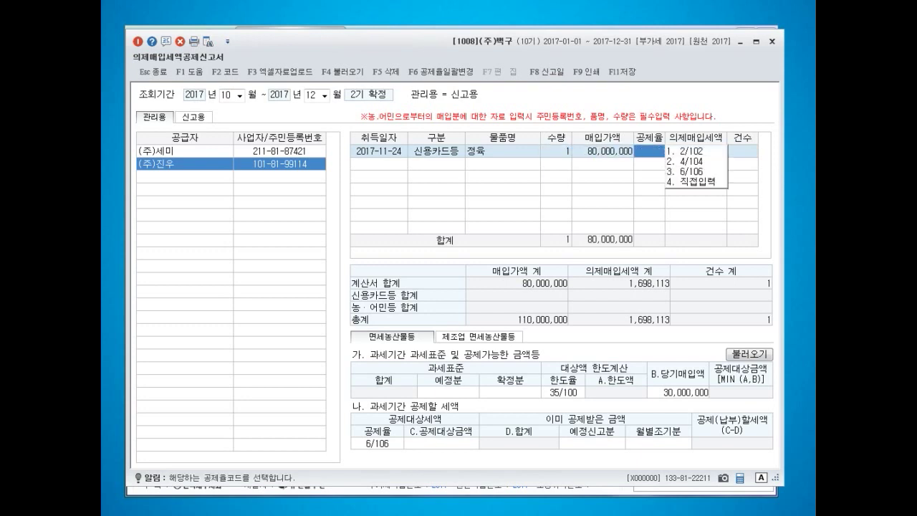
{"action": "type", "text": "3"}
{"action": "key", "text": "Return"}
{"action": "key", "text": "Return"}
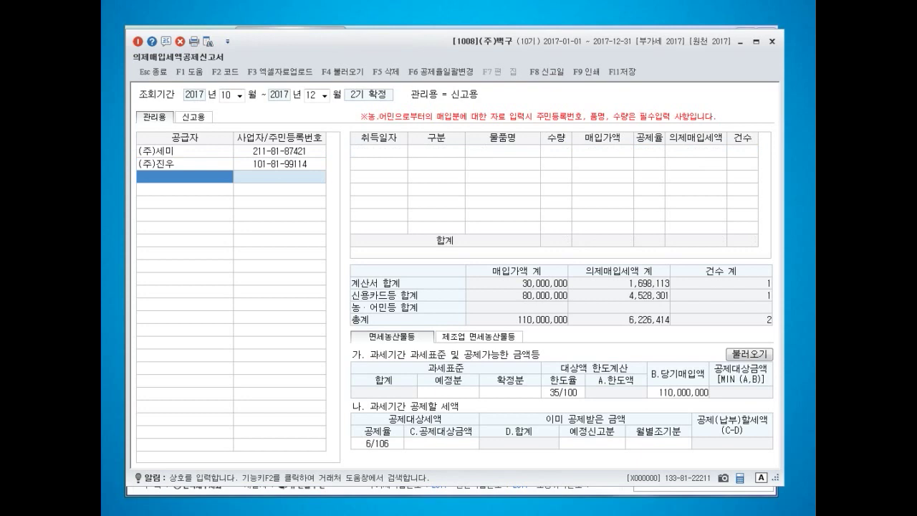
{"action": "type", "text": "김농부"}
{"action": "key", "text": "Return"}
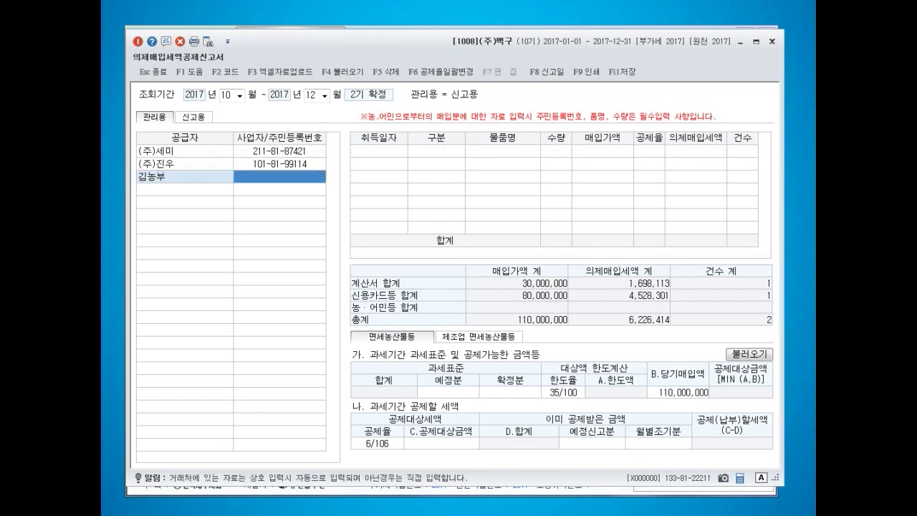
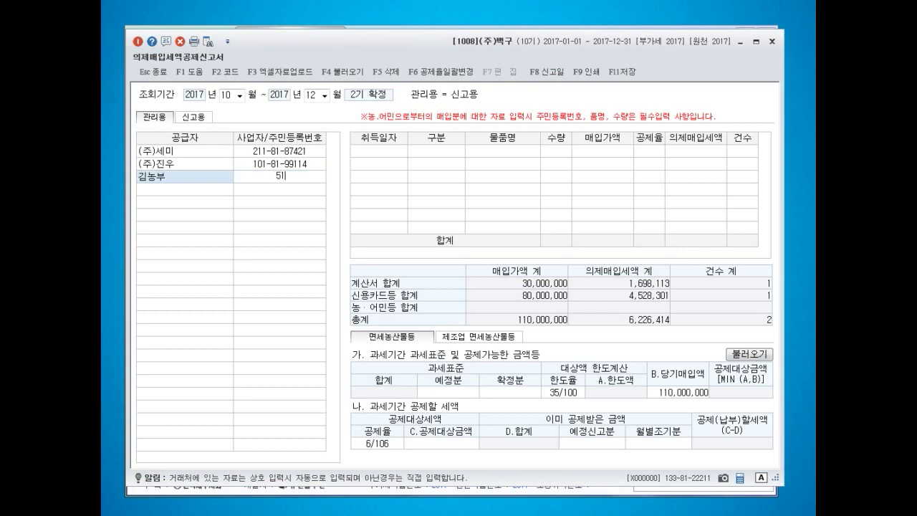
{"action": "key", "text": "Return"}
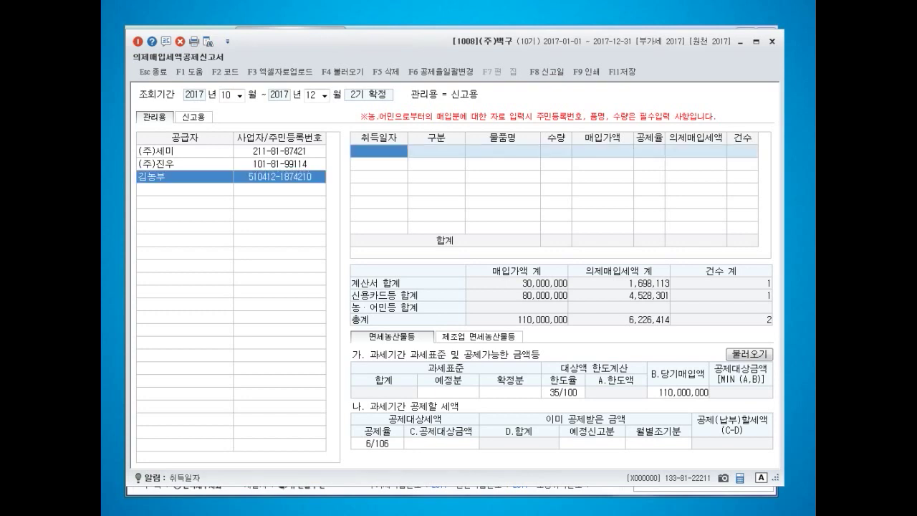
{"action": "type", "text": "20171227"}
{"action": "key", "text": "Return"}
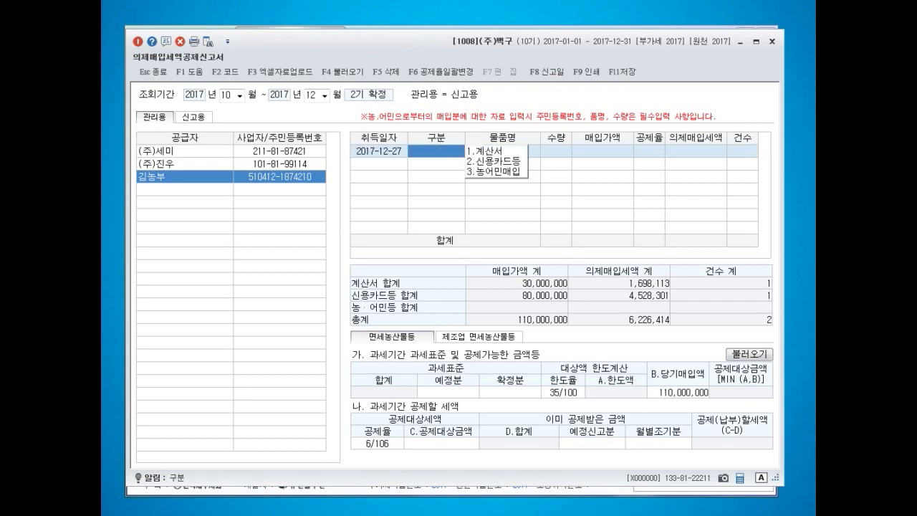
{"action": "type", "text": "3"}
{"action": "key", "text": "Return"}
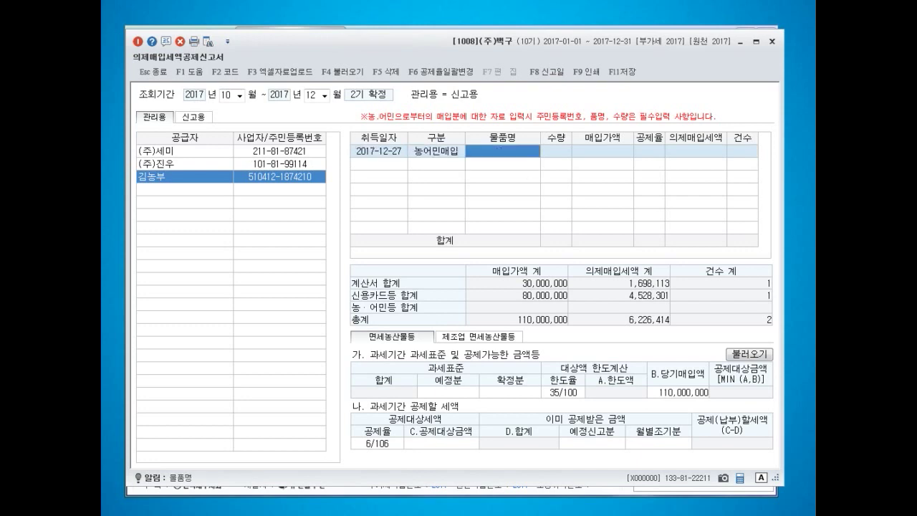
{"action": "left_click", "coordinate": [437, 151]}
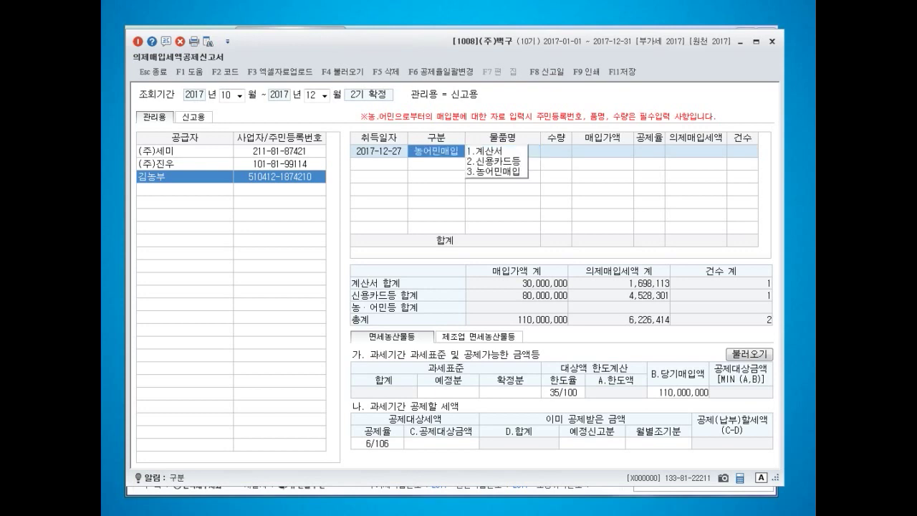
{"action": "key", "text": "F5"}
{"action": "key", "text": "Return"}
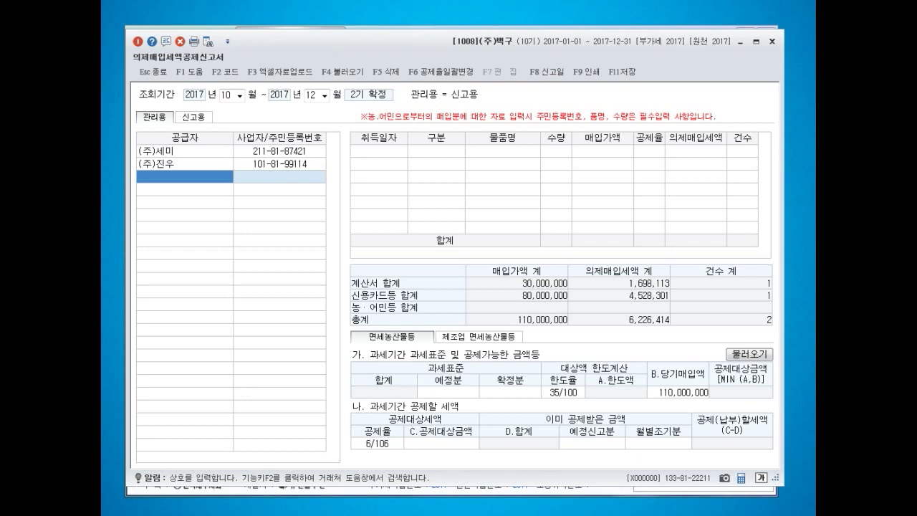
- Enter taxable base of 242,000,000 preliminary and 258,000,000 final
{"action": "left_click", "coordinate": [448, 393]}
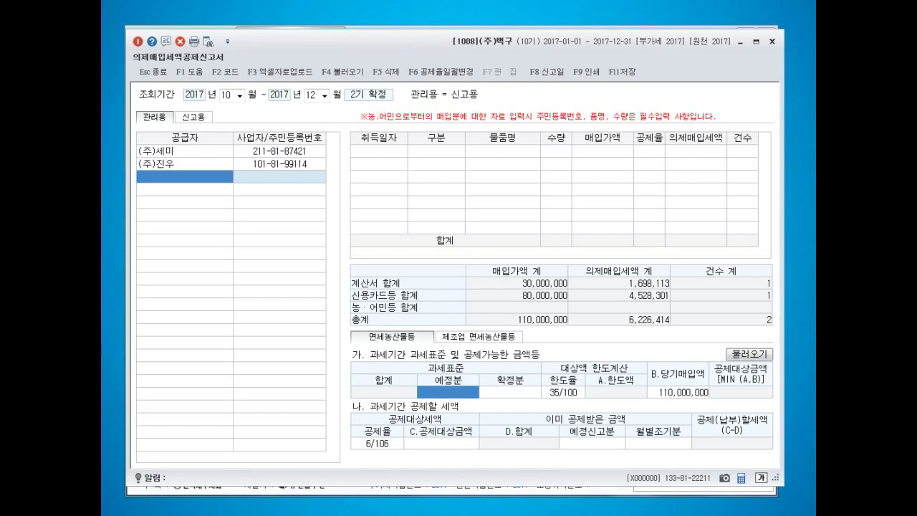
{"action": "type", "text": "242000000"}
{"action": "key", "text": "Return"}
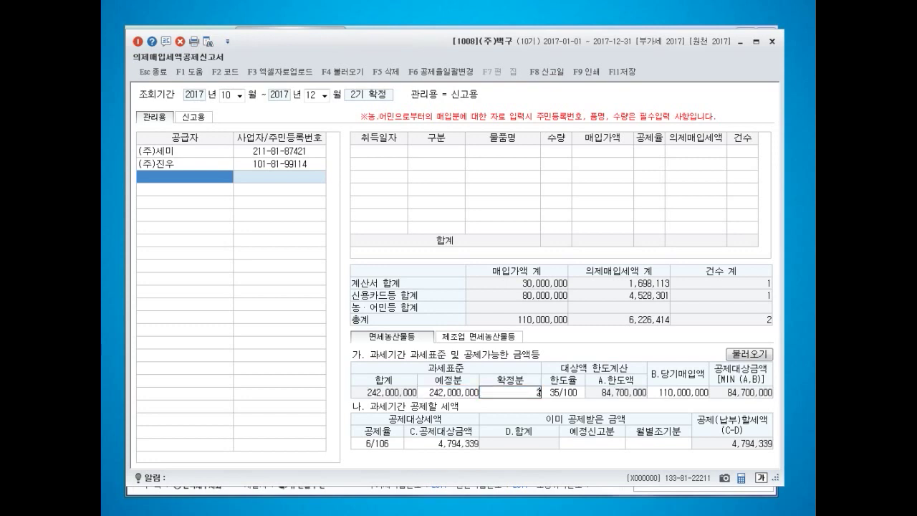
{"action": "type", "text": "258000000"}
{"action": "key", "text": "Return"}
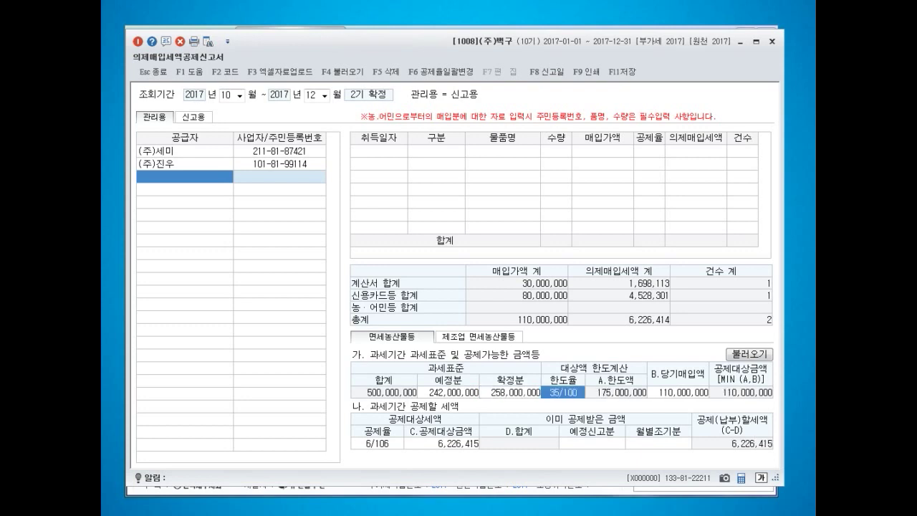
- Enter 184,200,000 as the current-period purchases (B.당기매입액)
{"action": "key", "text": "Return"}
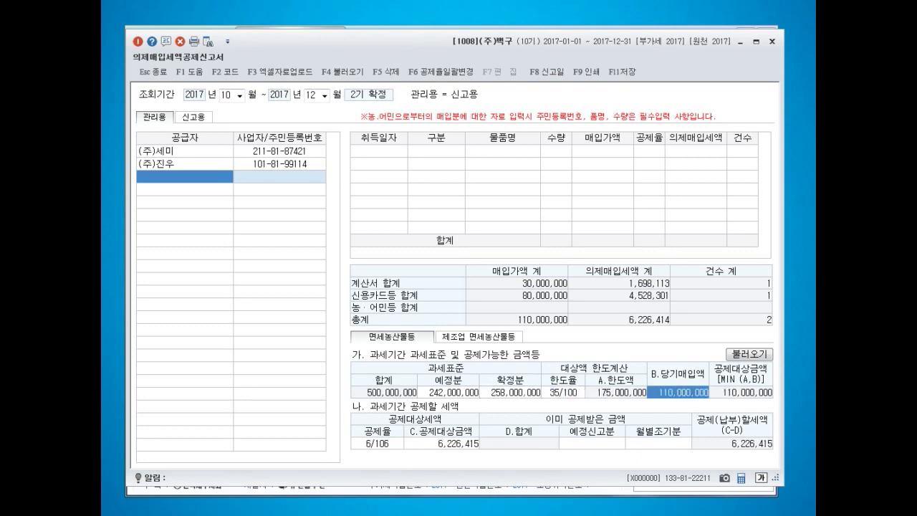
{"action": "key", "text": "Left"}
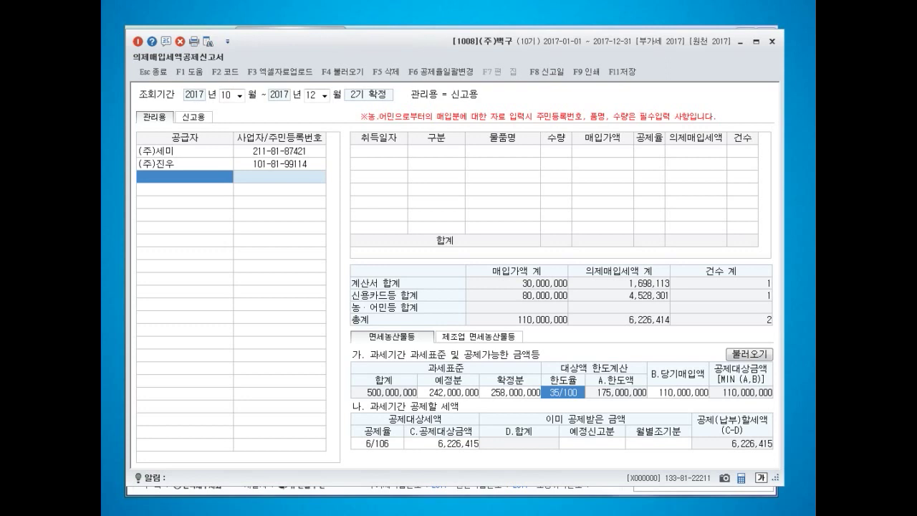
{"action": "key", "text": "Return"}
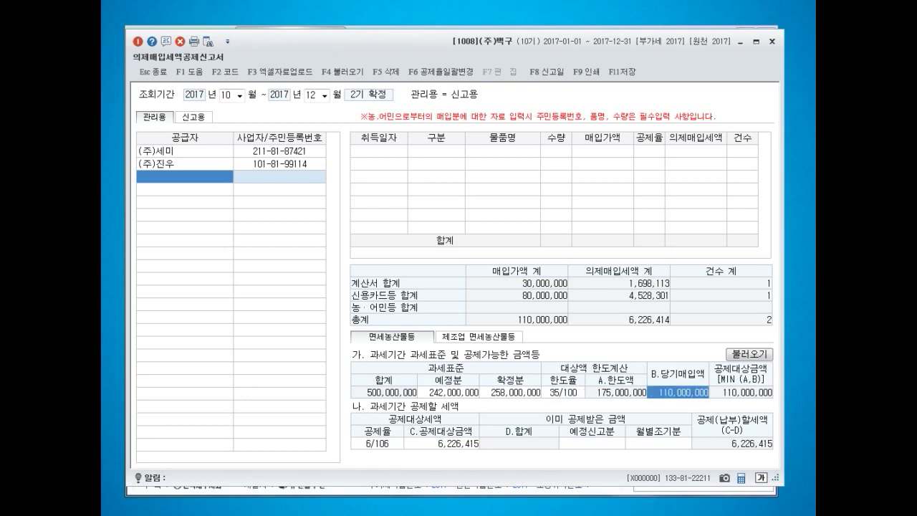
{"action": "key", "text": "Return"}
{"action": "key", "text": "Return"}
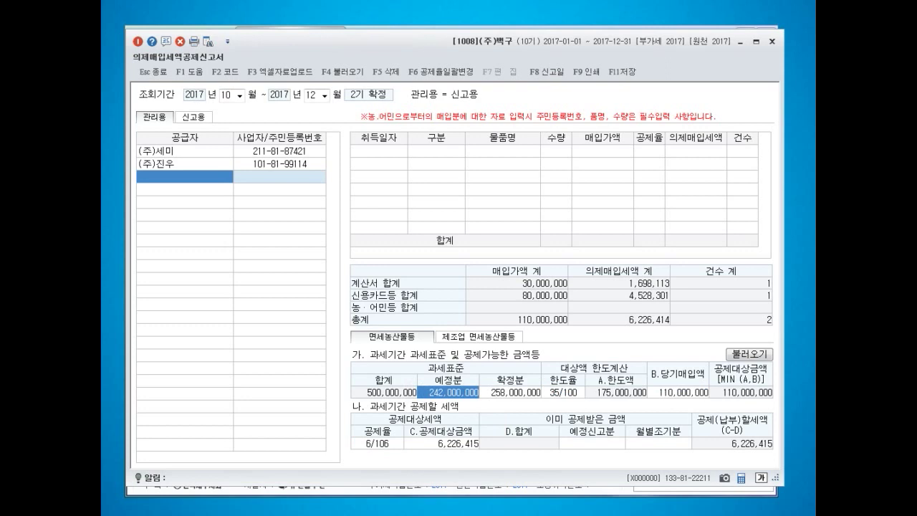
{"action": "key", "text": "Return"}
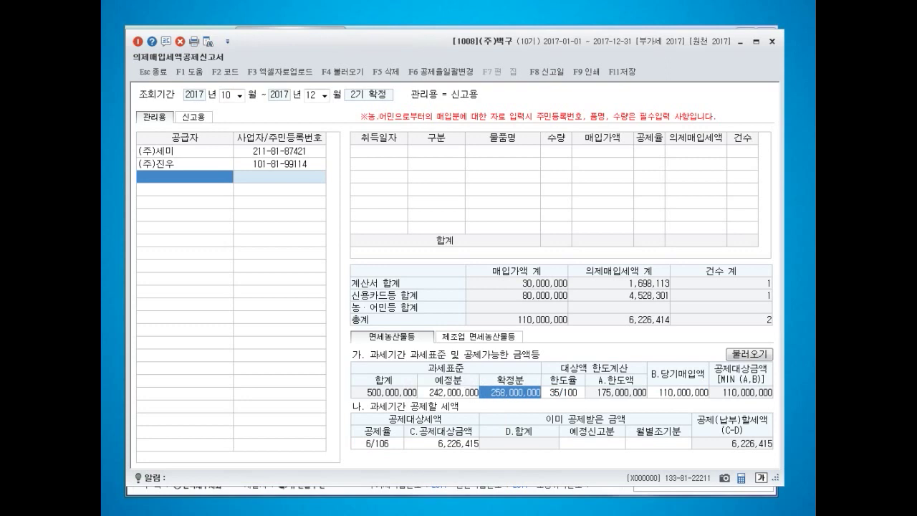
{"action": "key", "text": "Return"}
{"action": "key", "text": "Return"}
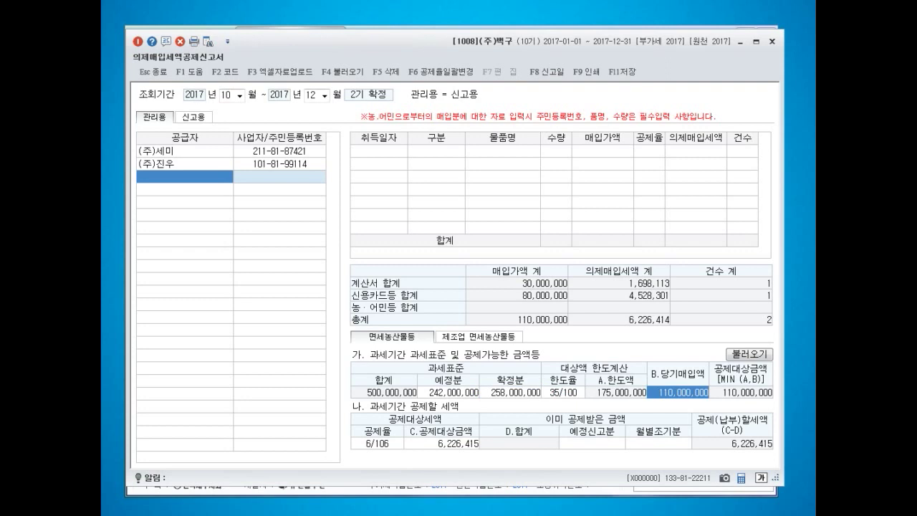
{"action": "type", "text": "184200000"}
{"action": "key", "text": "Return"}
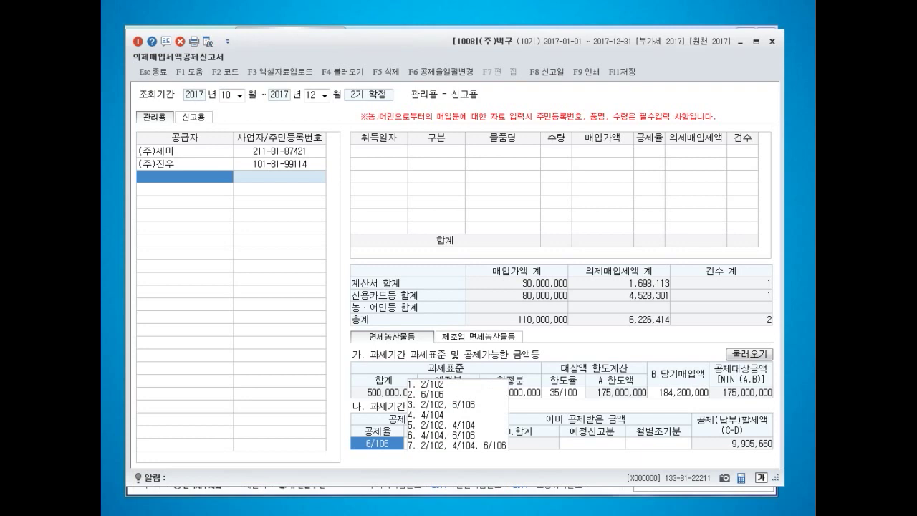
- Keep the 6/106 rate and enter 4,200,000 as already deducted in the preliminary return
{"action": "key", "text": "Return"}
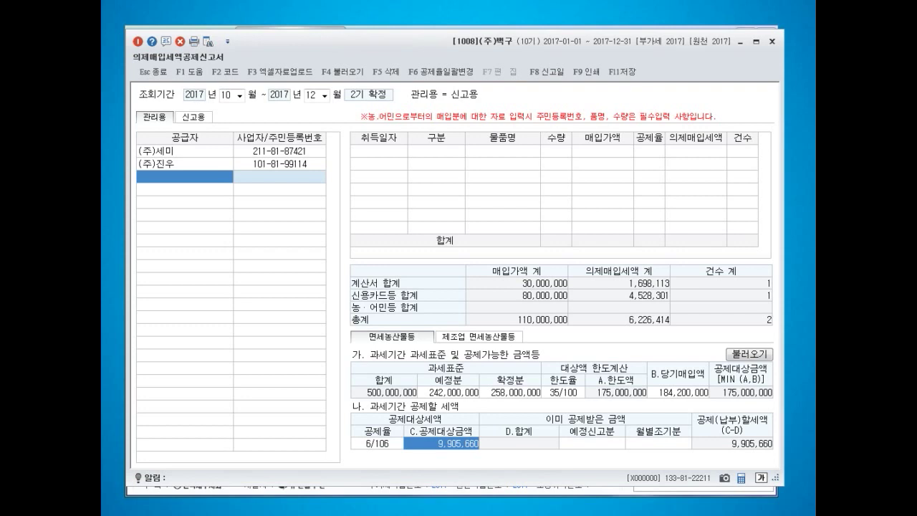
{"action": "key", "text": "Return"}
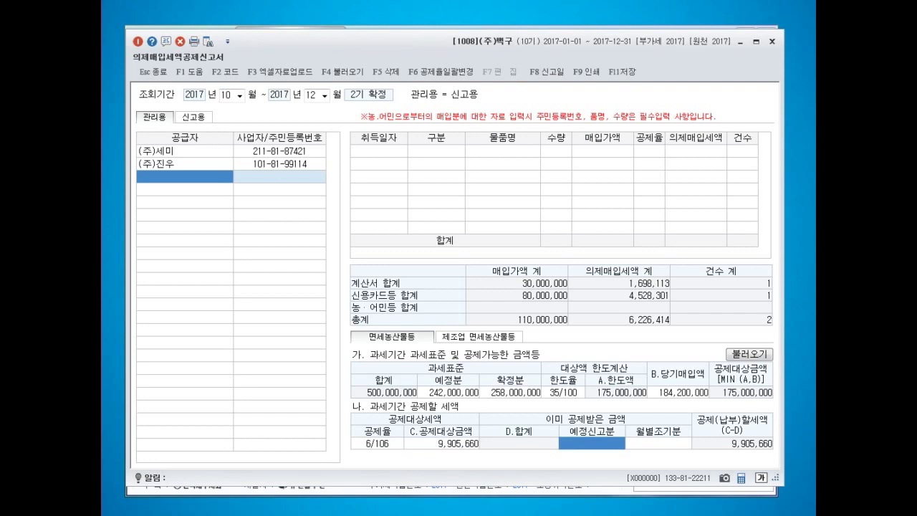
{"action": "type", "text": "4200000"}
{"action": "key", "text": "Return"}
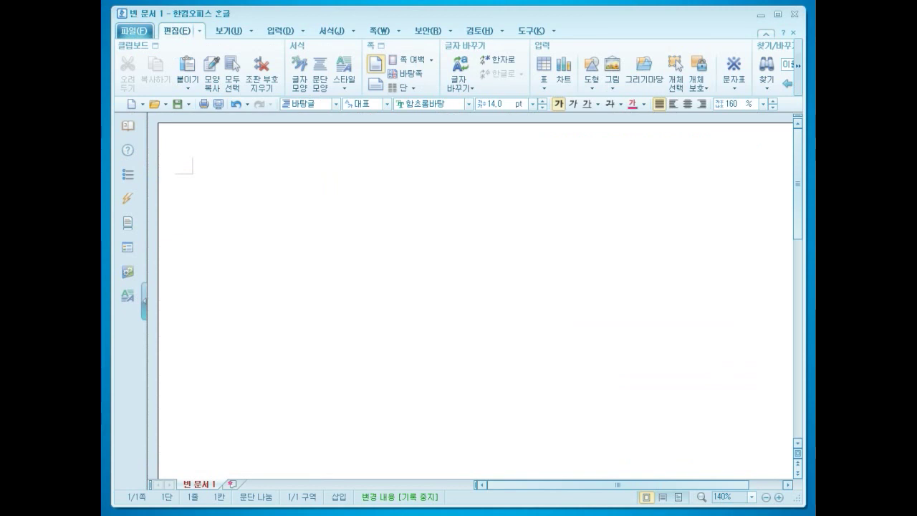
- Type the note '2기 예정 : 매입액 X 6/106 = 4,200,000원' and start a 2기 확정 line
{"action": "type", "text": "2기 "}
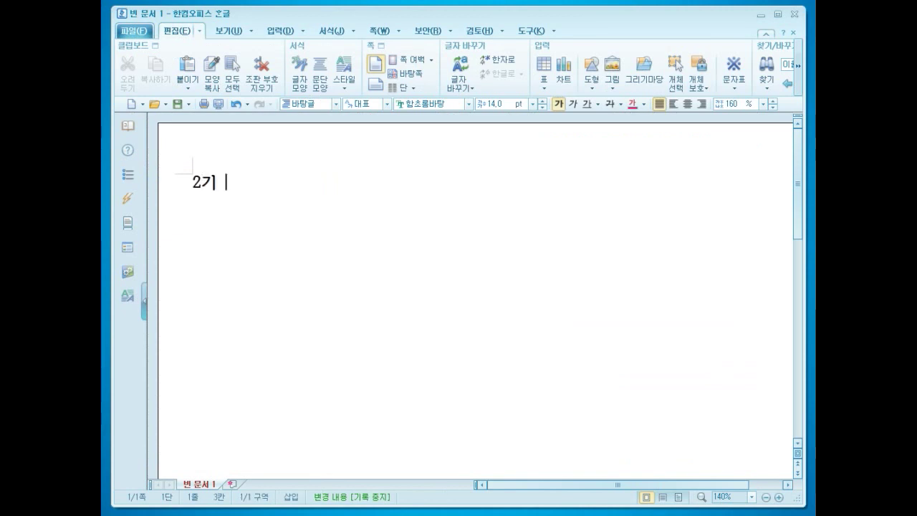
{"action": "type", "text": "예정 :"}
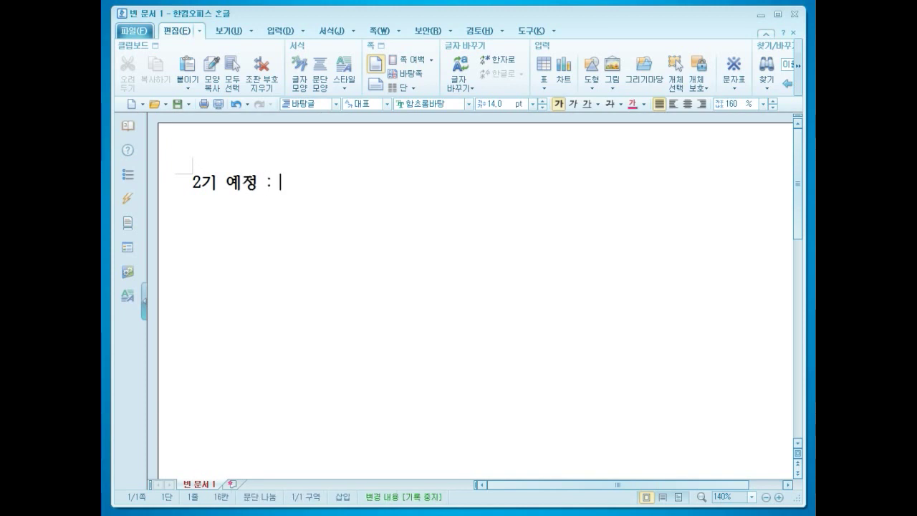
{"action": "type", "text": " 매입액 X"}
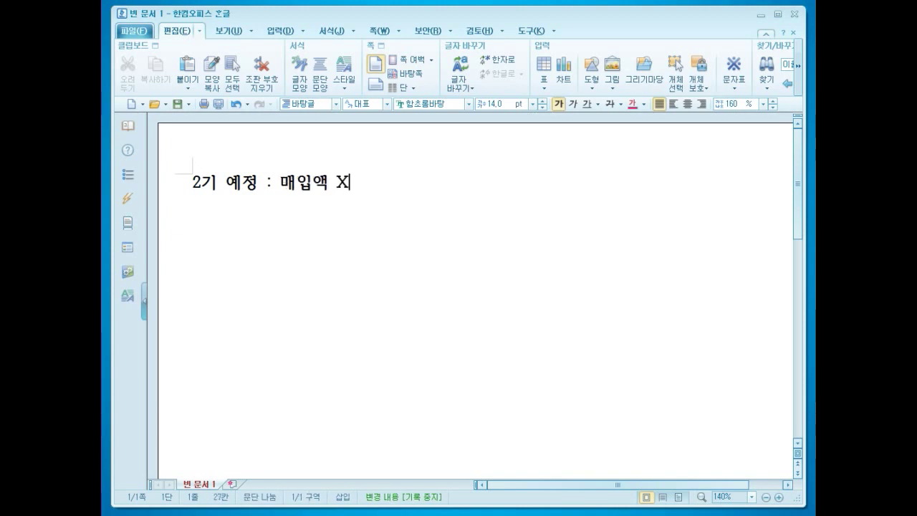
{"action": "type", "text": " 6/106 ="}
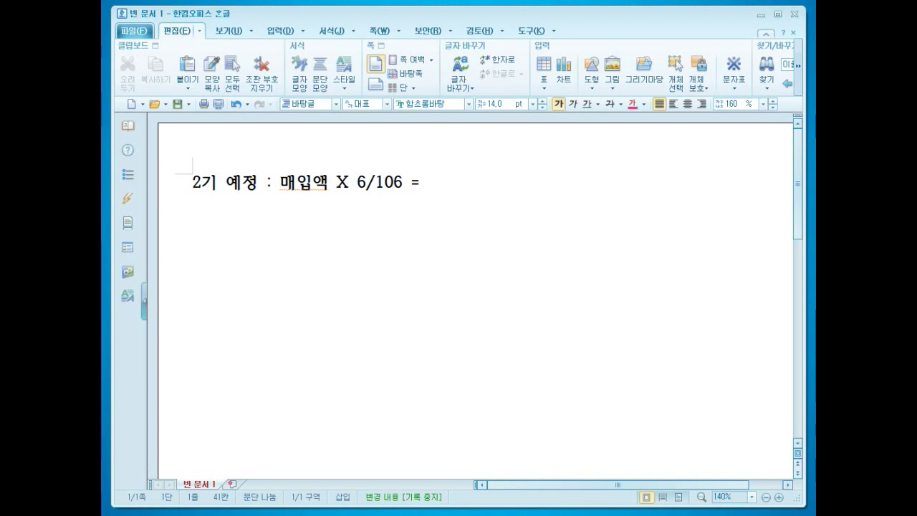
{"action": "type", "text": "4,200,000dnjs"}
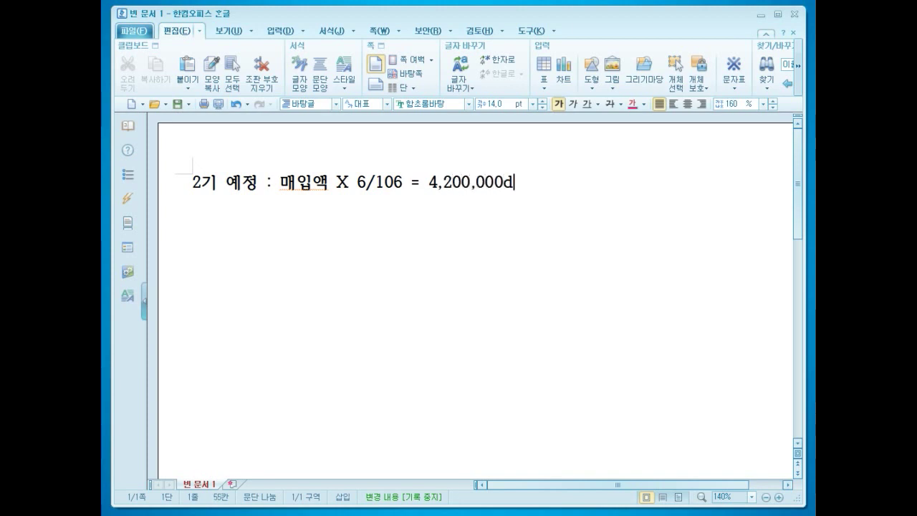
{"action": "key", "text": "Return"}
{"action": "key", "text": "Return"}
{"action": "type", "text": "2"}
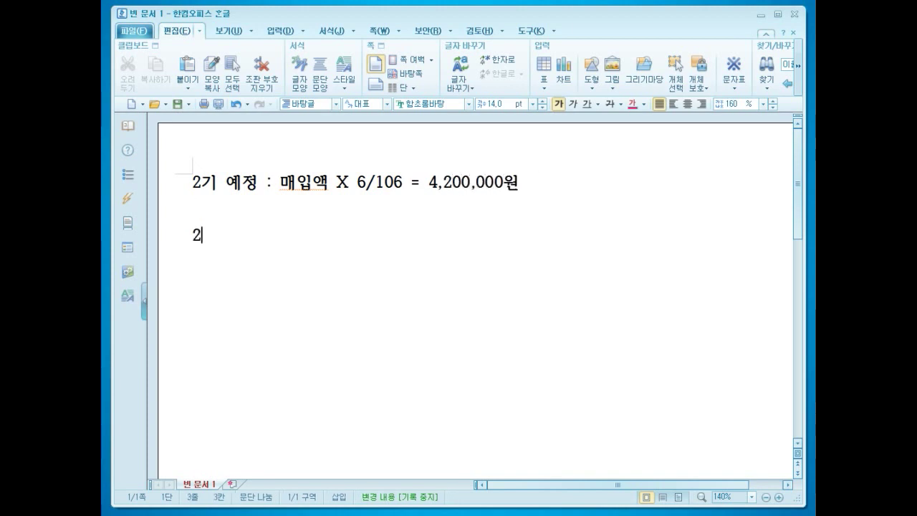
{"action": "type", "text": "기 확정 :"}
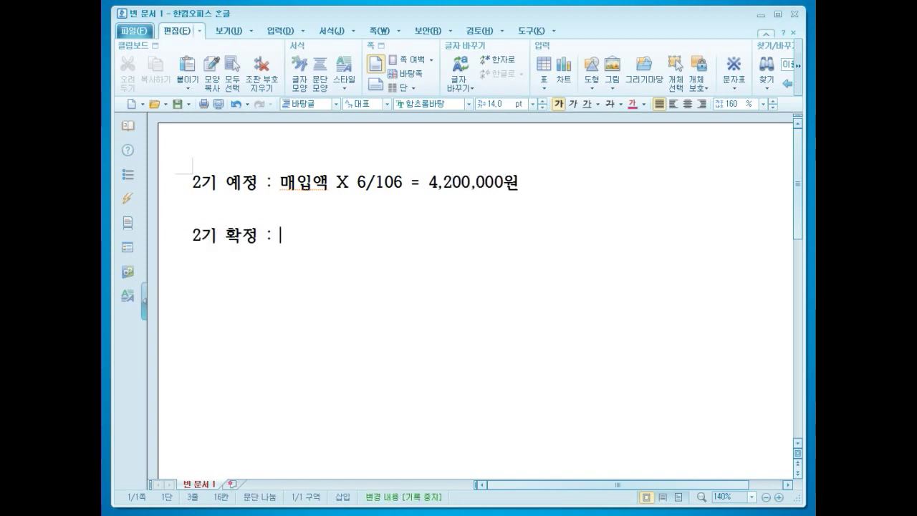
{"action": "type", "text": " 맹비액"}
- Write the second line as '2기 확정 : 110,000,000원 X 6/106 ='
{"action": "key", "text": "BackSpace"}
{"action": "key", "text": "BackSpace"}
{"action": "key", "text": "BackSpace"}
{"action": "type", "text": "매입액 X "}
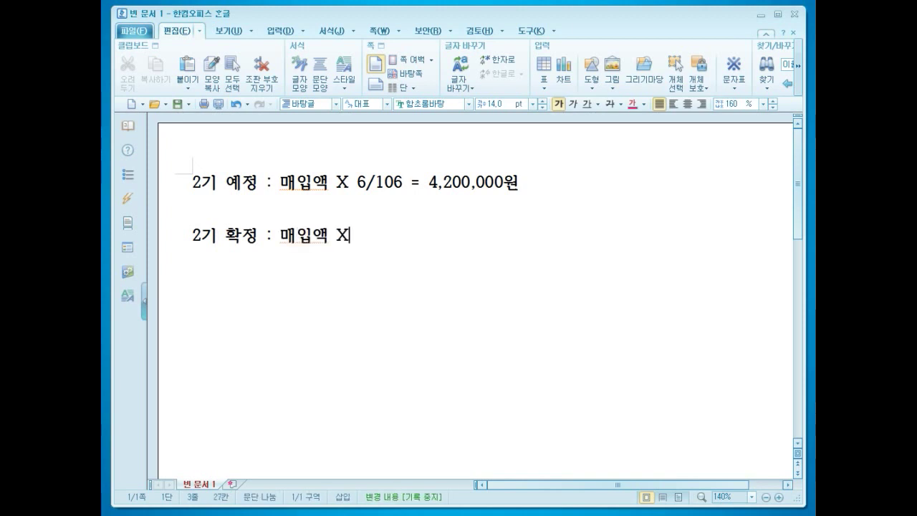
{"action": "type", "text": "6/106 ="}
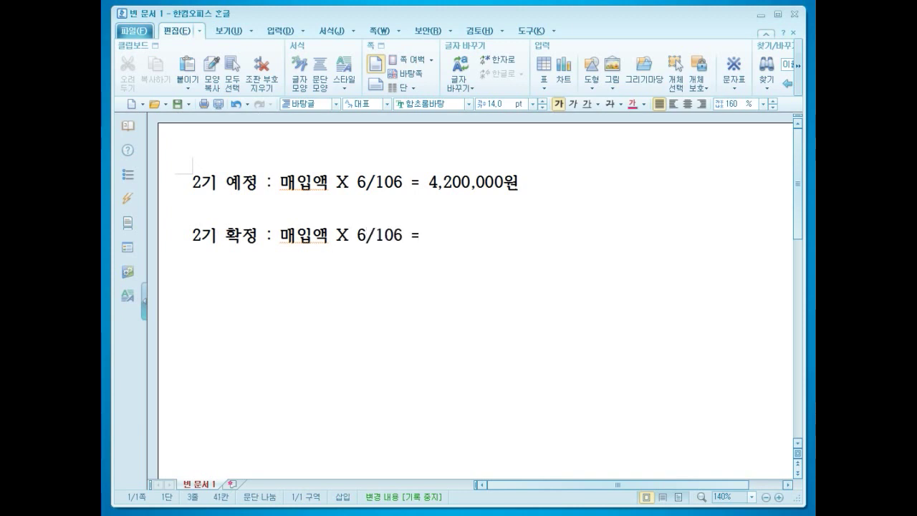
{"action": "key", "text": "BackSpace"}
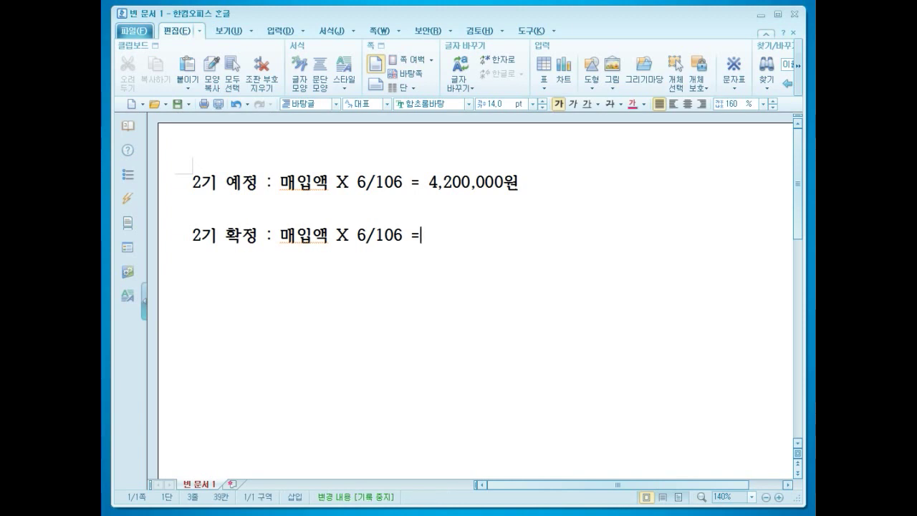
{"action": "key", "text": "Left"}
{"action": "key", "text": "Left"}
{"action": "key", "text": "Left"}
{"action": "key", "text": "Left"}
{"action": "key", "text": "Left"}
{"action": "key", "text": "Left"}
{"action": "key", "text": "Left"}
{"action": "key", "text": "Left"}
{"action": "key", "text": "Left"}
{"action": "key", "text": "Left"}
{"action": "key", "text": "Left"}
{"action": "key", "text": "Left"}
{"action": "key", "text": "Left"}
{"action": "key", "text": "Left"}
{"action": "key", "text": "Left"}
{"action": "key", "text": "Left"}
{"action": "key", "text": "Right"}
{"action": "key", "text": "Right"}
{"action": "key", "text": "Right"}
{"action": "key", "text": "Right"}
{"action": "key", "text": "Right"}
{"action": "key", "text": "Right"}
{"action": "key", "text": "BackSpace"}
{"action": "key", "text": "BackSpace"}
{"action": "key", "text": "BackSpace"}
{"action": "type", "text": "110,0"}
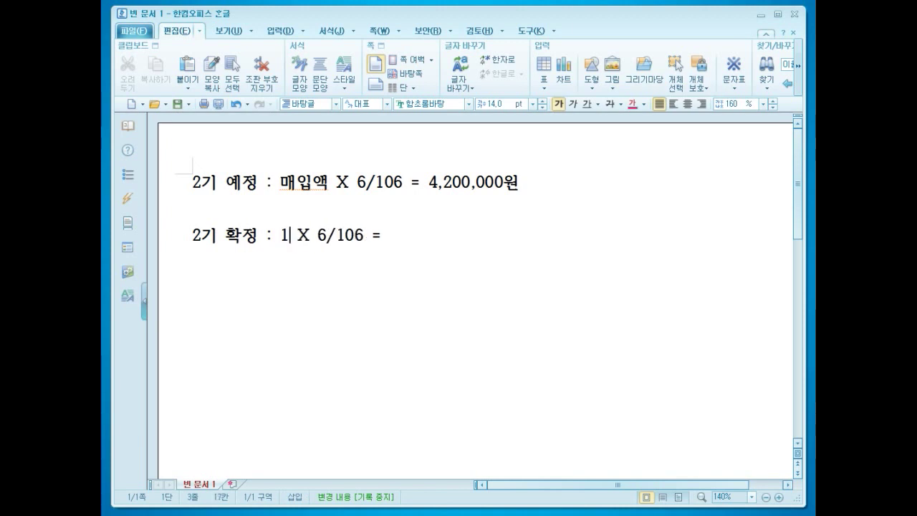
{"action": "type", "text": "00,000원"}
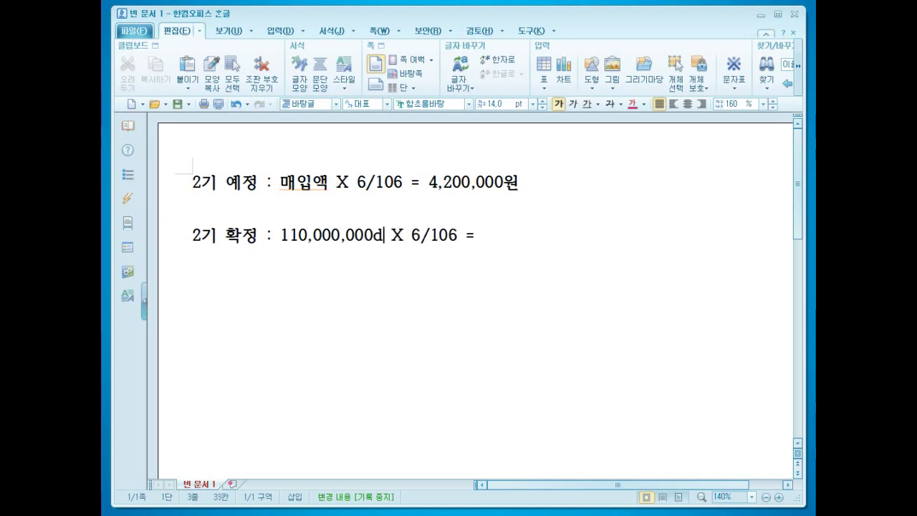
{"action": "key", "text": "Delete"}
- Append the result 6,226,414원 and return the caret to after 110,000,000원
{"action": "key", "text": "End"}
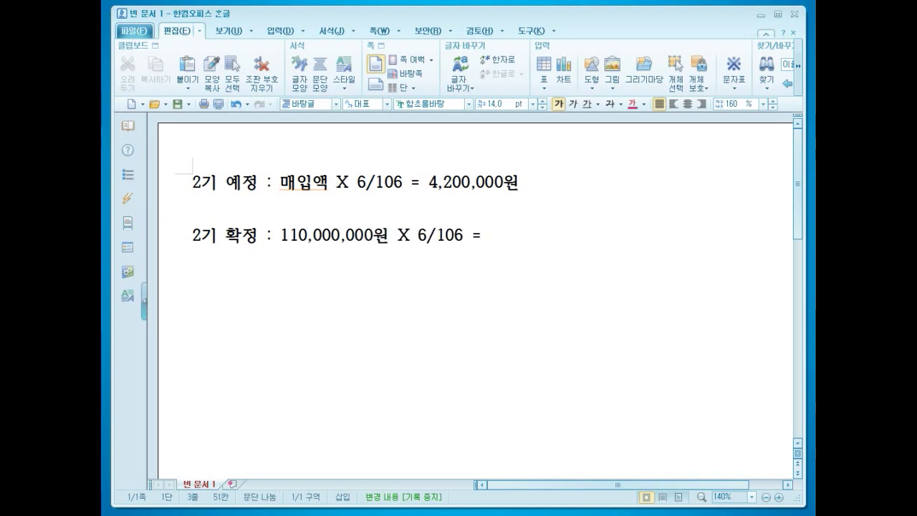
{"action": "type", "text": "6,226,414원"}
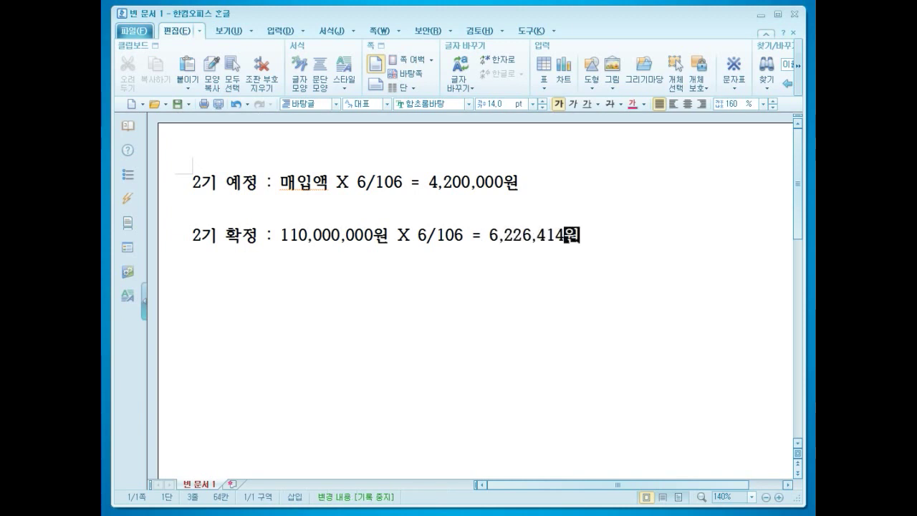
{"action": "key", "text": "Return"}
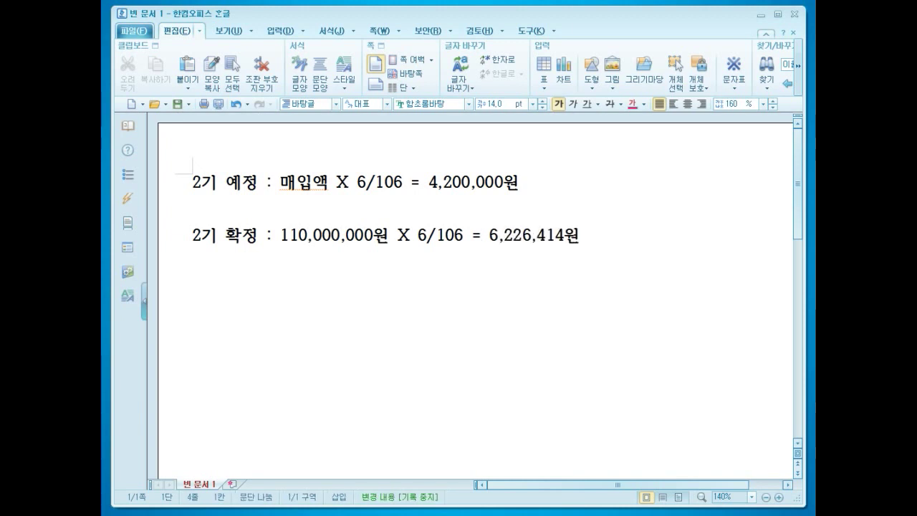
{"action": "key", "text": "Up"}
{"action": "key", "text": "Right"}
{"action": "key", "text": "Right"}
{"action": "key", "text": "Right"}
{"action": "key", "text": "Right"}
{"action": "key", "text": "Right"}
{"action": "key", "text": "Right"}
{"action": "key", "text": "Right"}
{"action": "key", "text": "Right"}
{"action": "key", "text": "Right"}
{"action": "key", "text": "Right"}
{"action": "key", "text": "Right"}
{"action": "key", "text": "Right"}
{"action": "key", "text": "Right"}
{"action": "key", "text": "Right"}
{"action": "key", "text": "Right"}
{"action": "key", "text": "Right"}
{"action": "key", "text": "Right"}
{"action": "key", "text": "Right"}
{"action": "key", "text": "Right"}
{"action": "key", "text": "Right"}
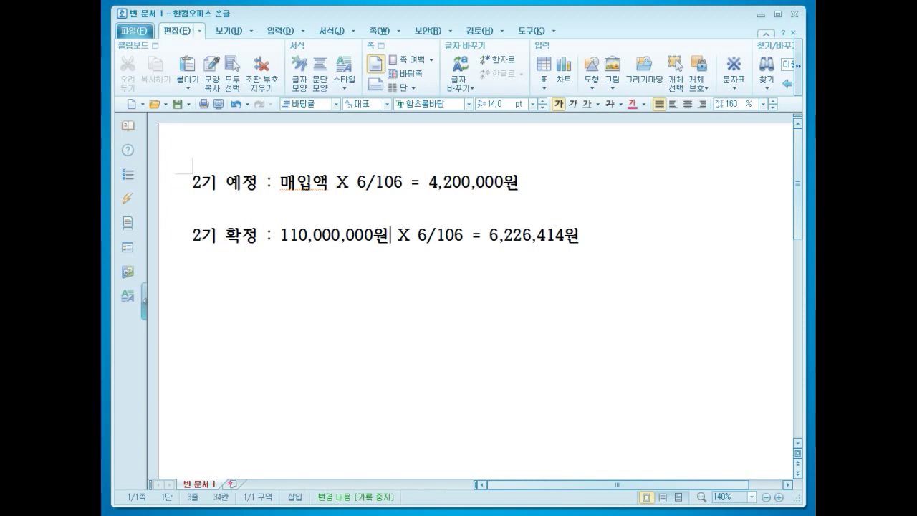
- Add a superscript *1 marker after 110,000,000원
{"action": "type", "text": "*1"}
{"action": "key", "text": "shift+Left"}
{"action": "key", "text": "shift+Left"}
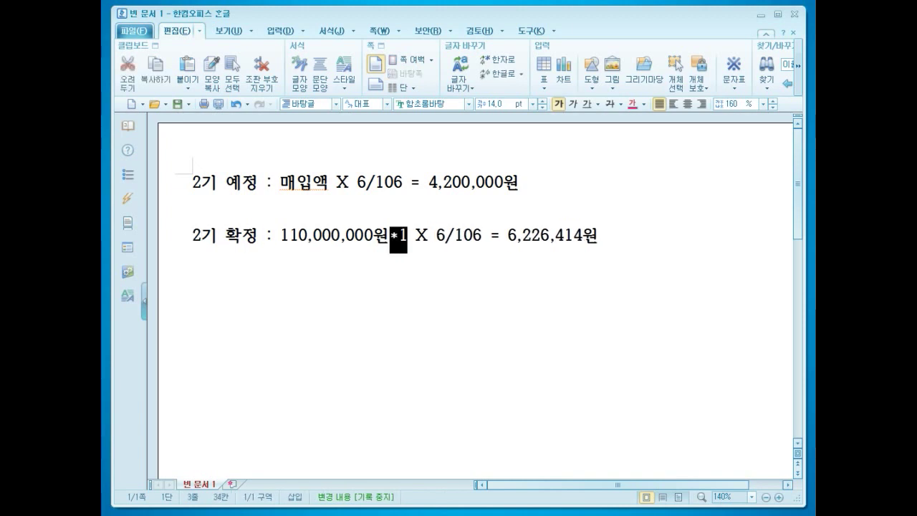
{"action": "key", "text": "alt+l"}
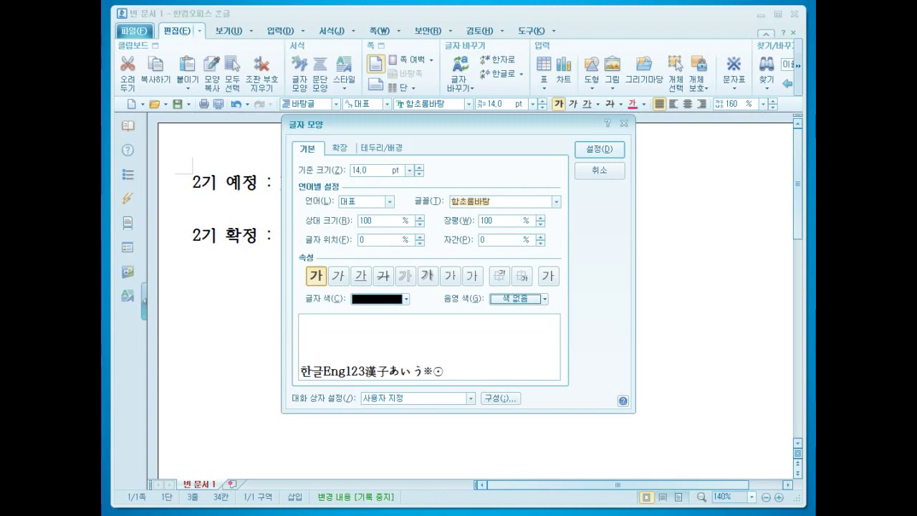
{"action": "left_click", "coordinate": [500, 276]}
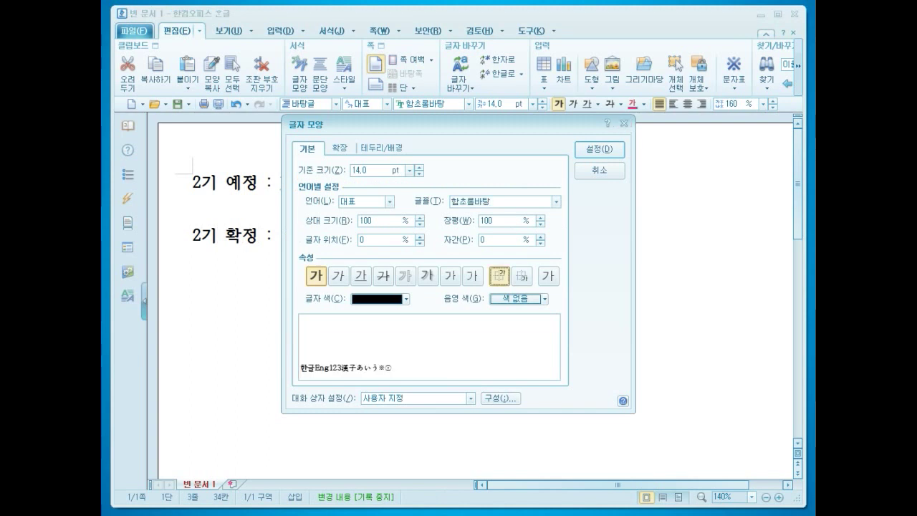
{"action": "left_click", "coordinate": [599, 149]}
{"action": "left_click", "coordinate": [593, 235]}
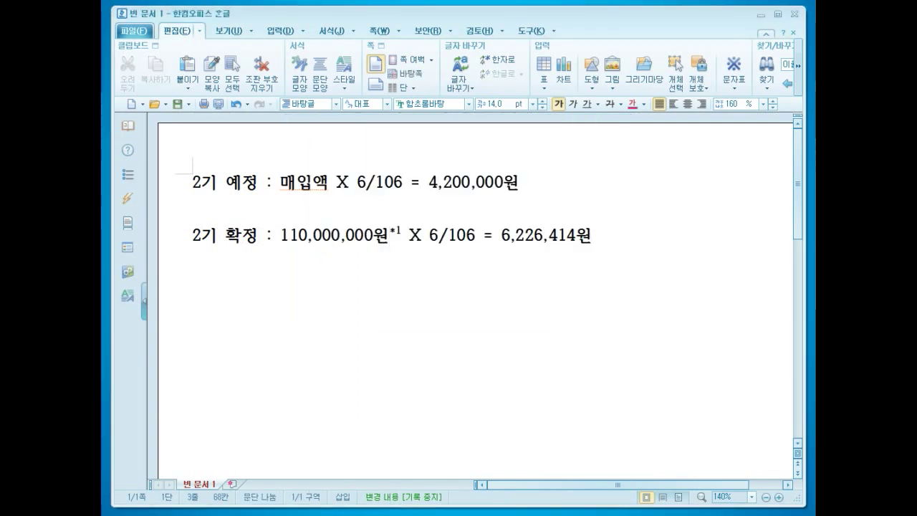
- Add footnote '*1 한도 : (242,000,000원 + 258,000,000원) X 35%' in body-text size
{"action": "key", "text": "Return"}
{"action": "key", "text": "Return"}
{"action": "type", "text": "*1"}
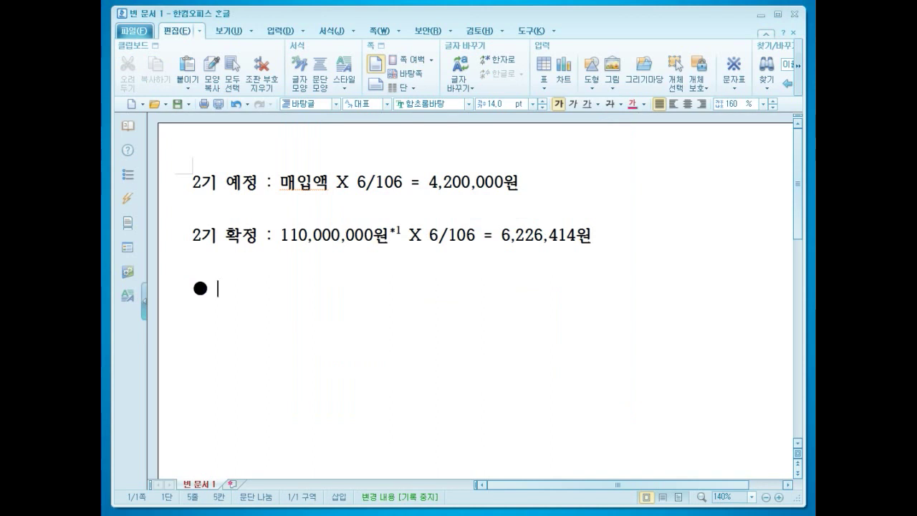
{"action": "key", "text": "ctrl+z"}
{"action": "type", "text": "한도 :\""}
{"action": "key", "text": "BackSpace"}
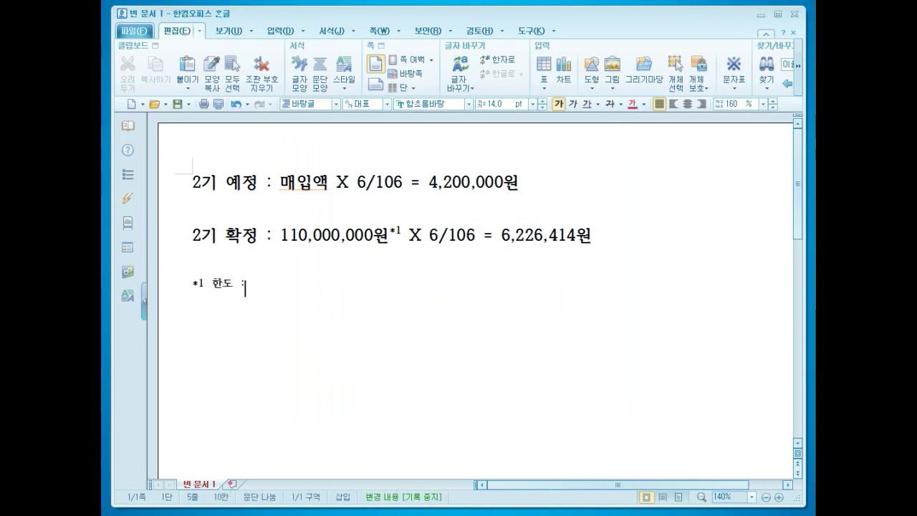
{"action": "key", "text": "alt+c"}
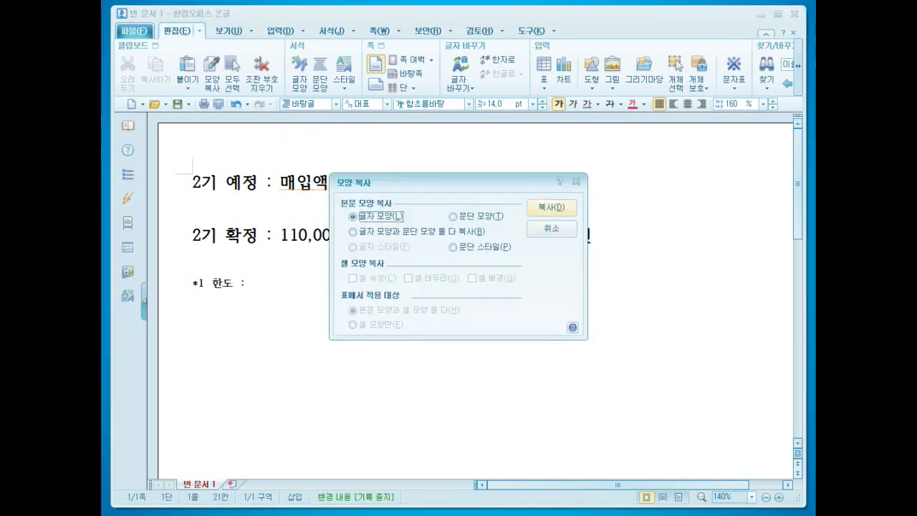
{"action": "left_click", "coordinate": [551, 208]}
{"action": "left_click_drag", "start_coordinate": [213, 284], "coordinate": [253, 283]}
{"action": "key", "text": "alt+c"}
{"action": "key", "text": "Escape"}
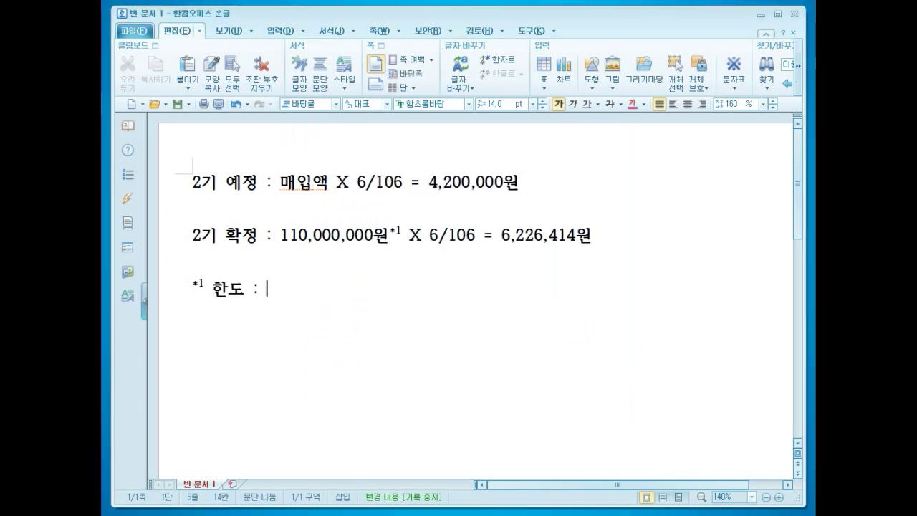
{"action": "type", "text": "("}
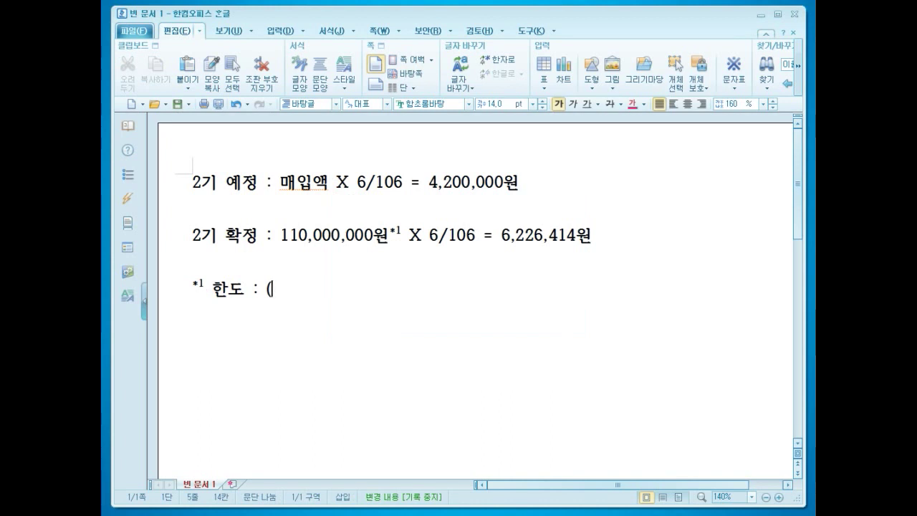
{"action": "type", "text": "242,000,000원 "}
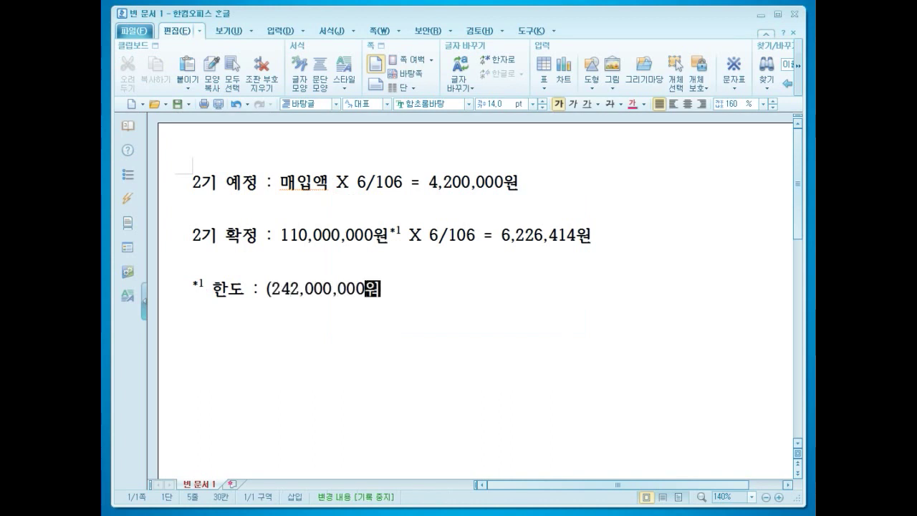
{"action": "type", "text": "+ "}
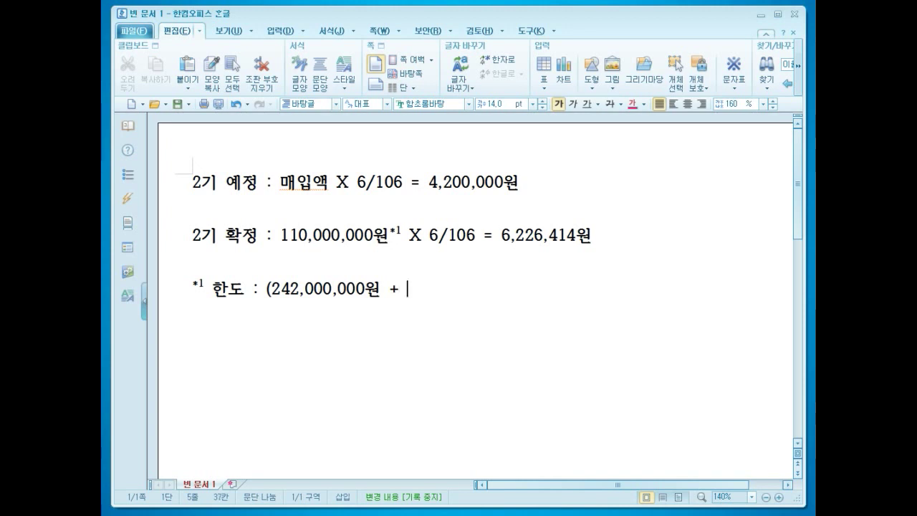
{"action": "type", "text": "258,000,000"}
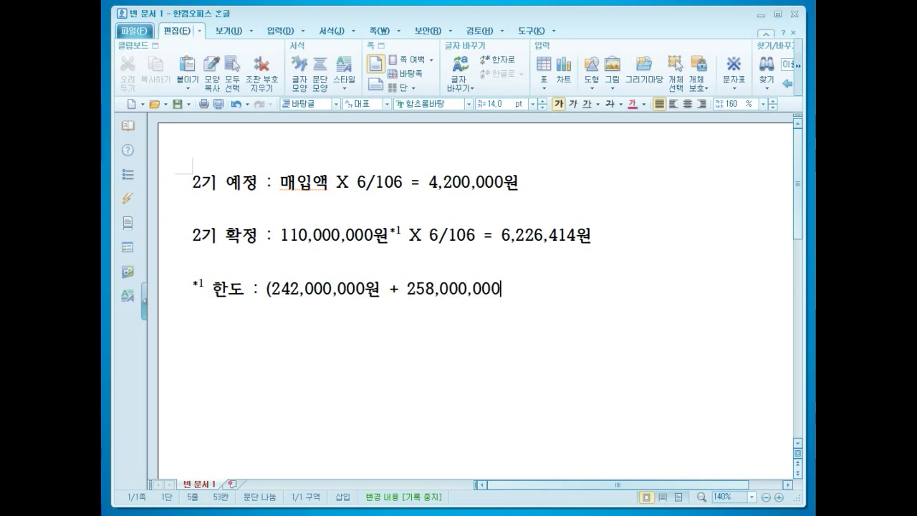
{"action": "type", "text": "원) X 35"}
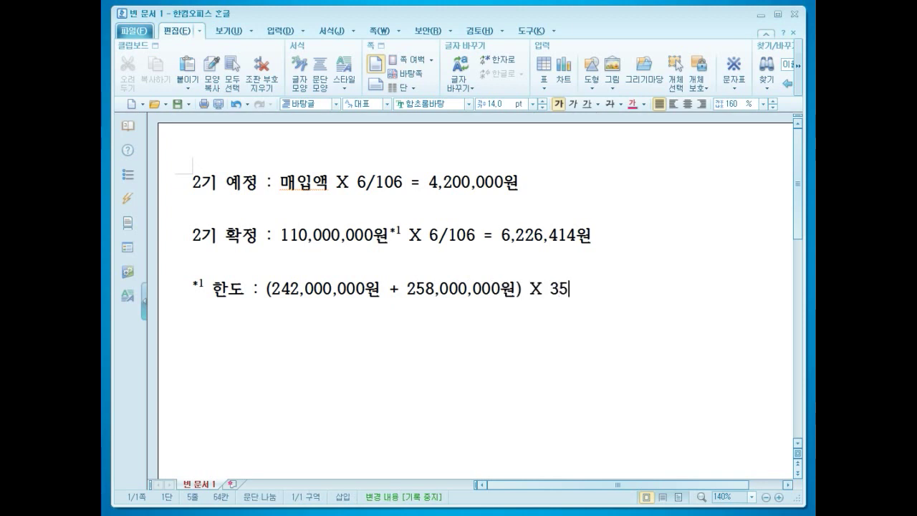
{"action": "type", "text": "%"}
- Replace 매입액 on the 2기 예정 line with 74,200,000
{"action": "left_click_drag", "start_coordinate": [329, 184], "coordinate": [280, 184]}
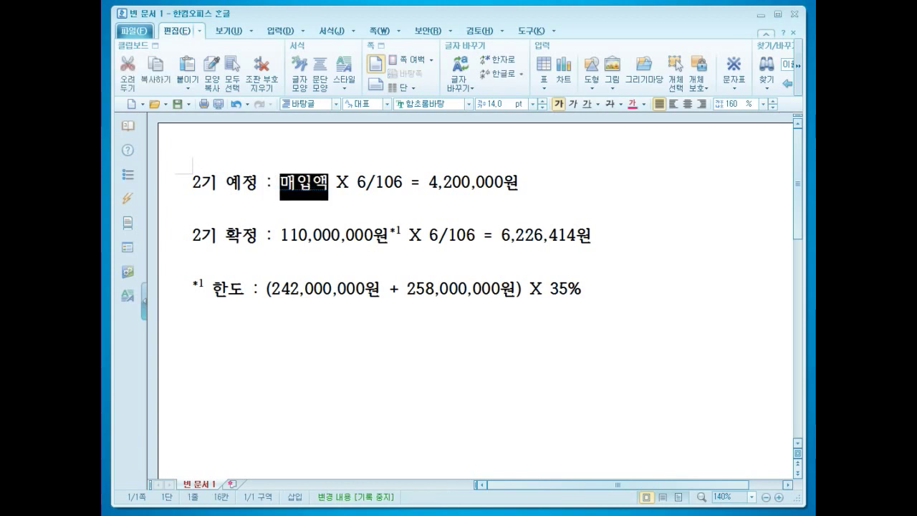
{"action": "type", "text": "84,200,000"}
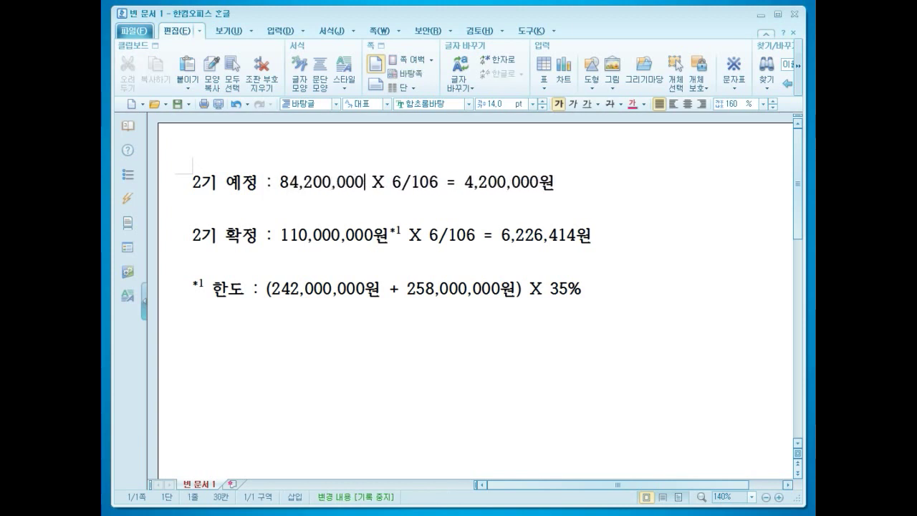
{"action": "left_click", "coordinate": [299, 183]}
{"action": "key", "text": "Left"}
{"action": "key", "text": "BackSpace"}
{"action": "type", "text": "7"}
{"action": "key", "text": "Right"}
{"action": "key", "text": "Down"}
{"action": "key", "text": "Down"}
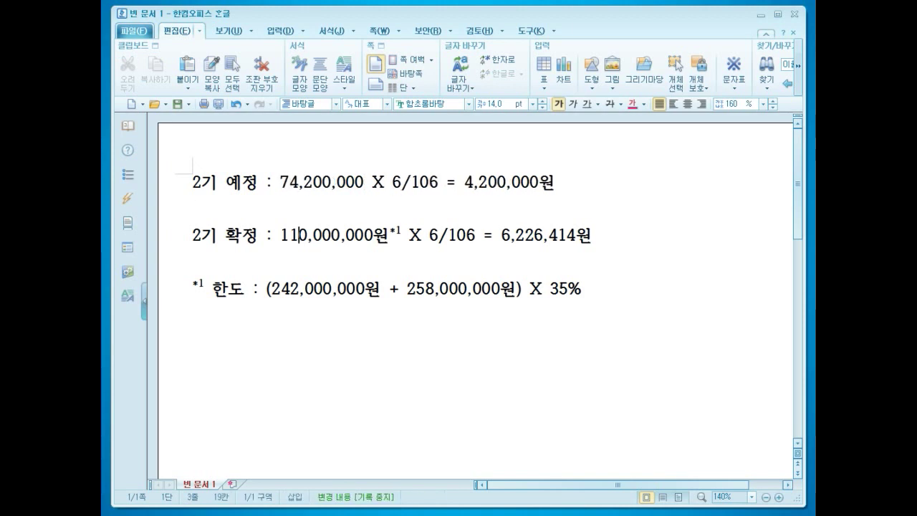